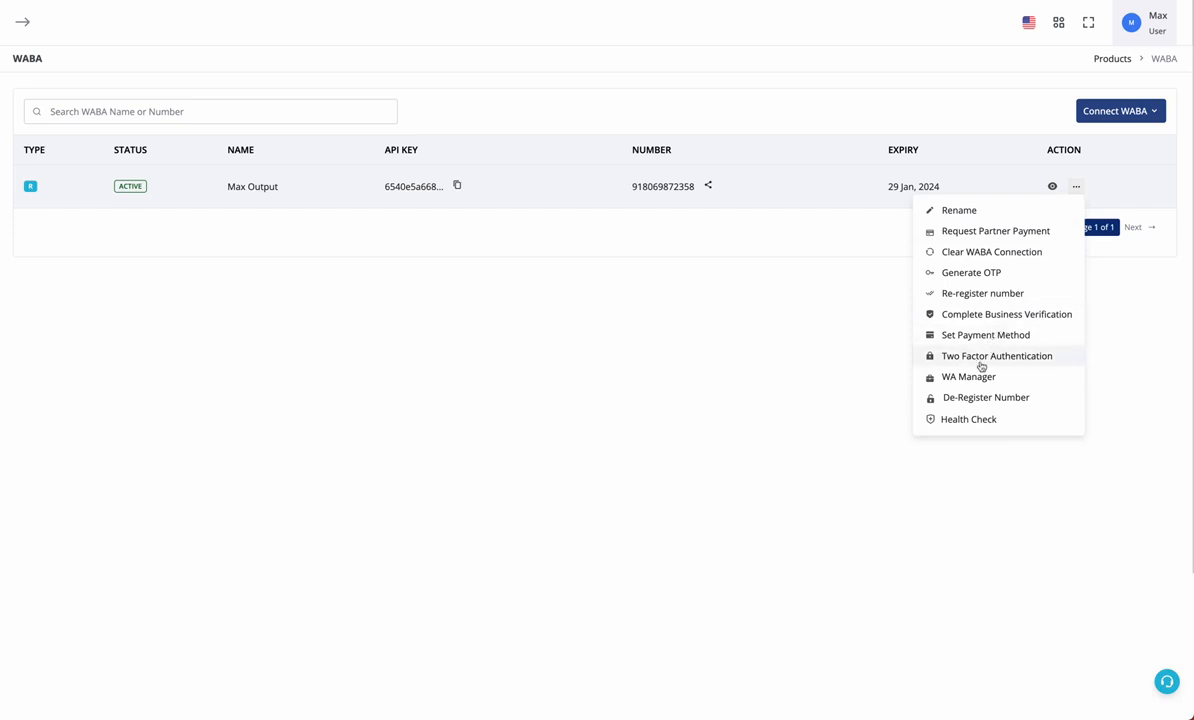
Open WhatsApp Manager for the Max Output account from its row action menu
{"action": "left_click", "coordinate": [978, 377]}
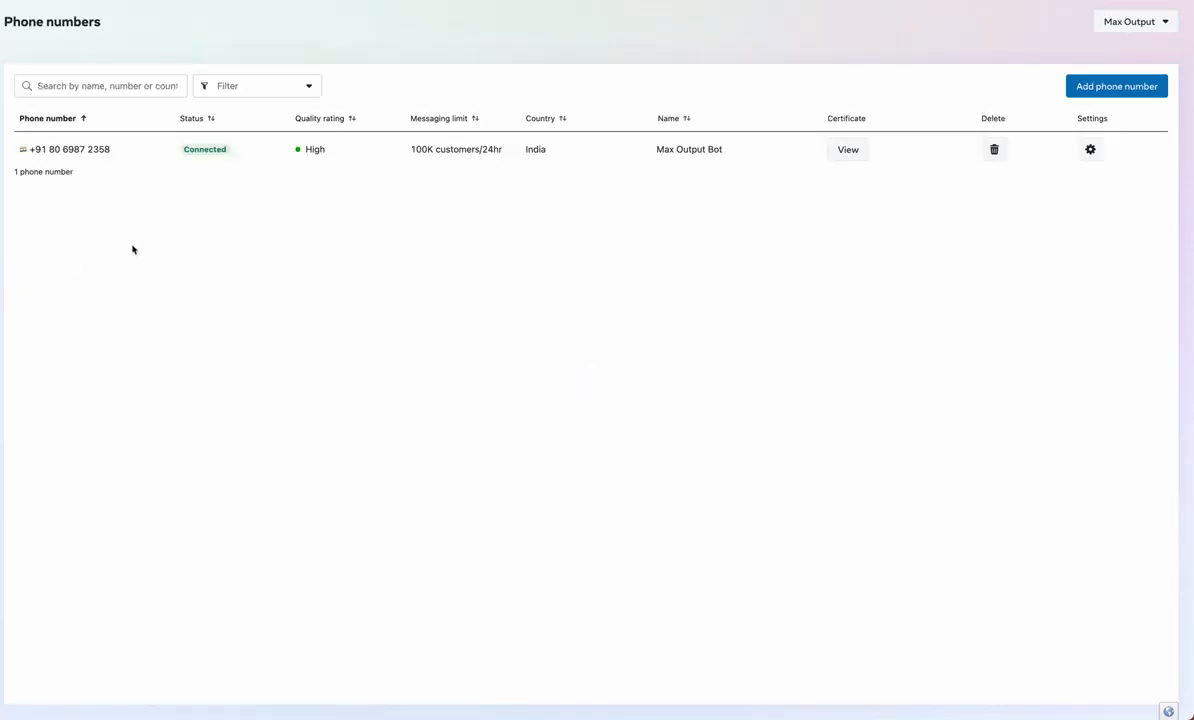
Go to the Message templates list from the sidebar and start a new template
{"action": "mouse_move", "coordinate": [2, 203]}
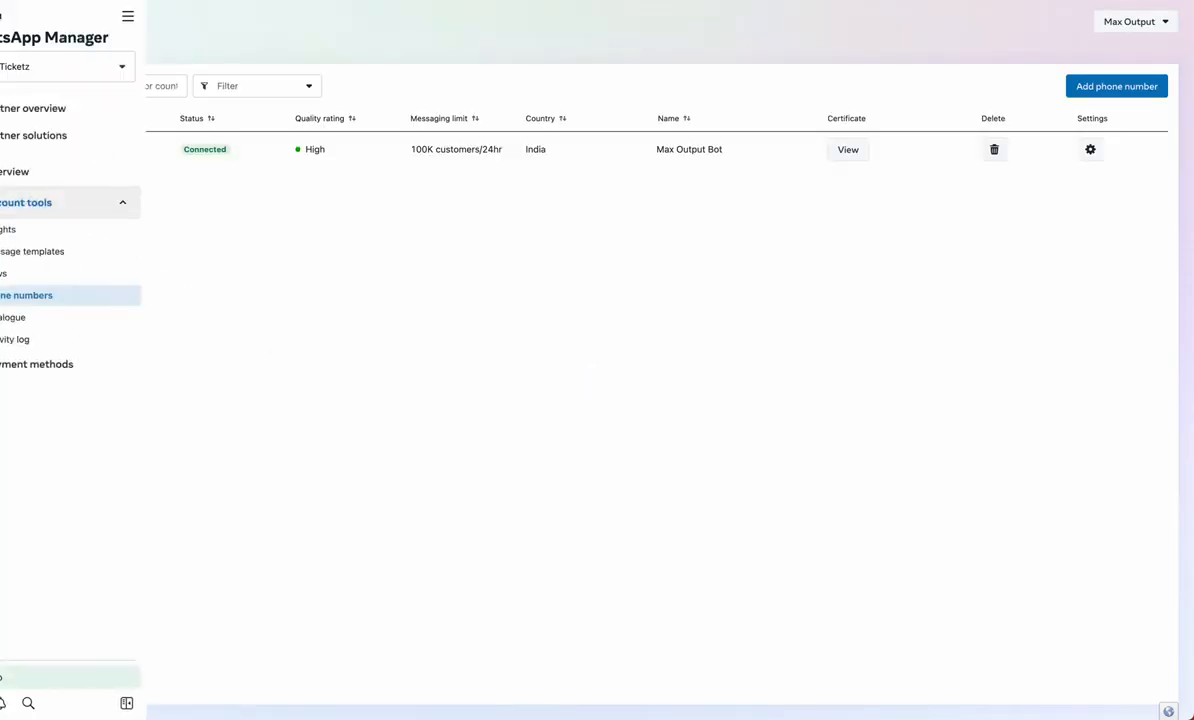
{"action": "left_click", "coordinate": [31, 252]}
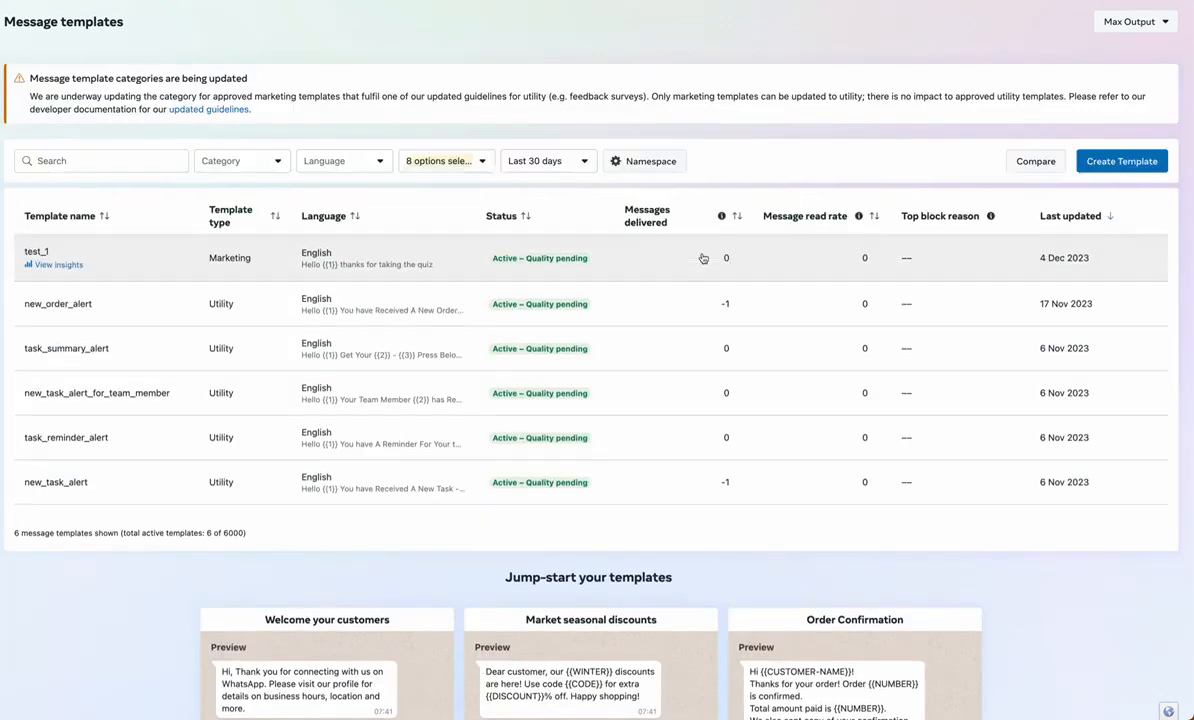
{"action": "left_click", "coordinate": [1094, 164]}
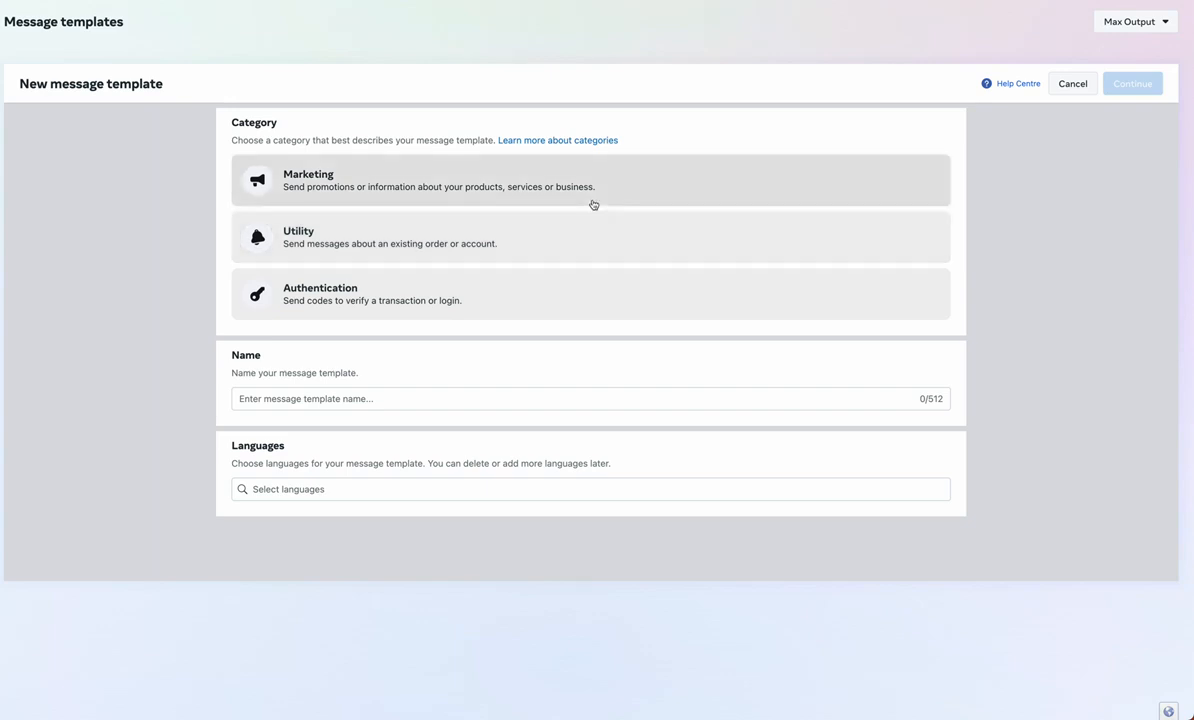
Make a Marketing Form template named flow_test_123 in English and continue to its editor
{"action": "left_click", "coordinate": [593, 203]}
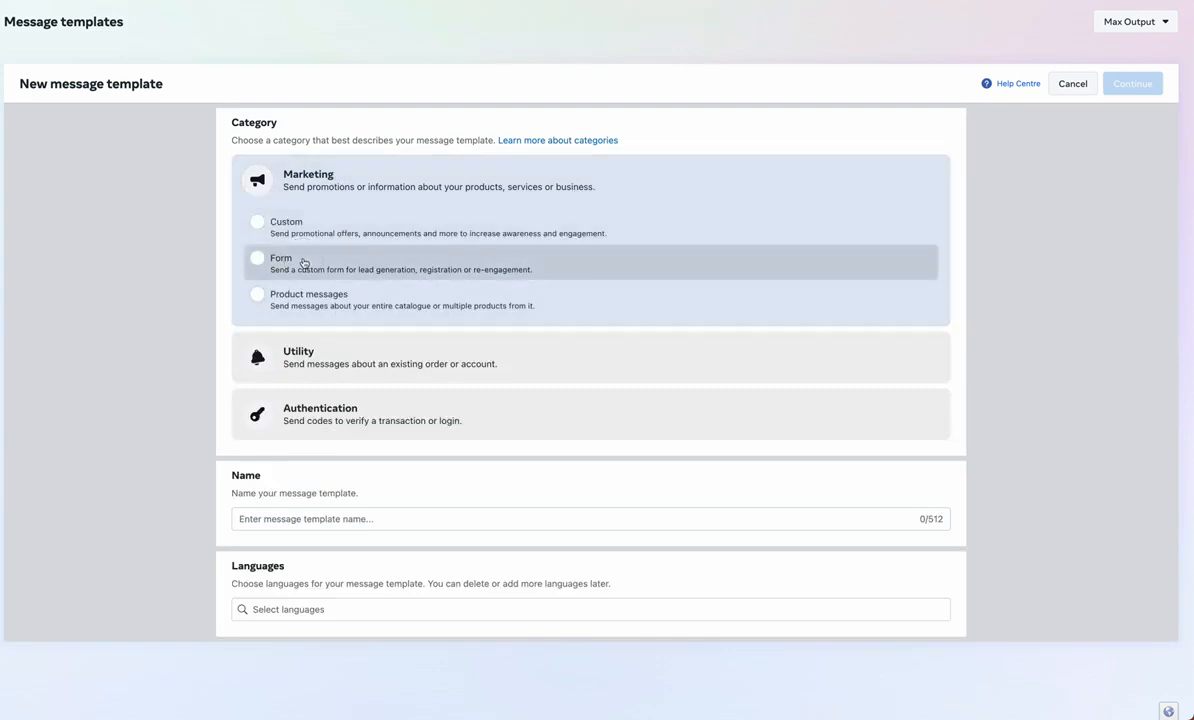
{"action": "left_click", "coordinate": [298, 262]}
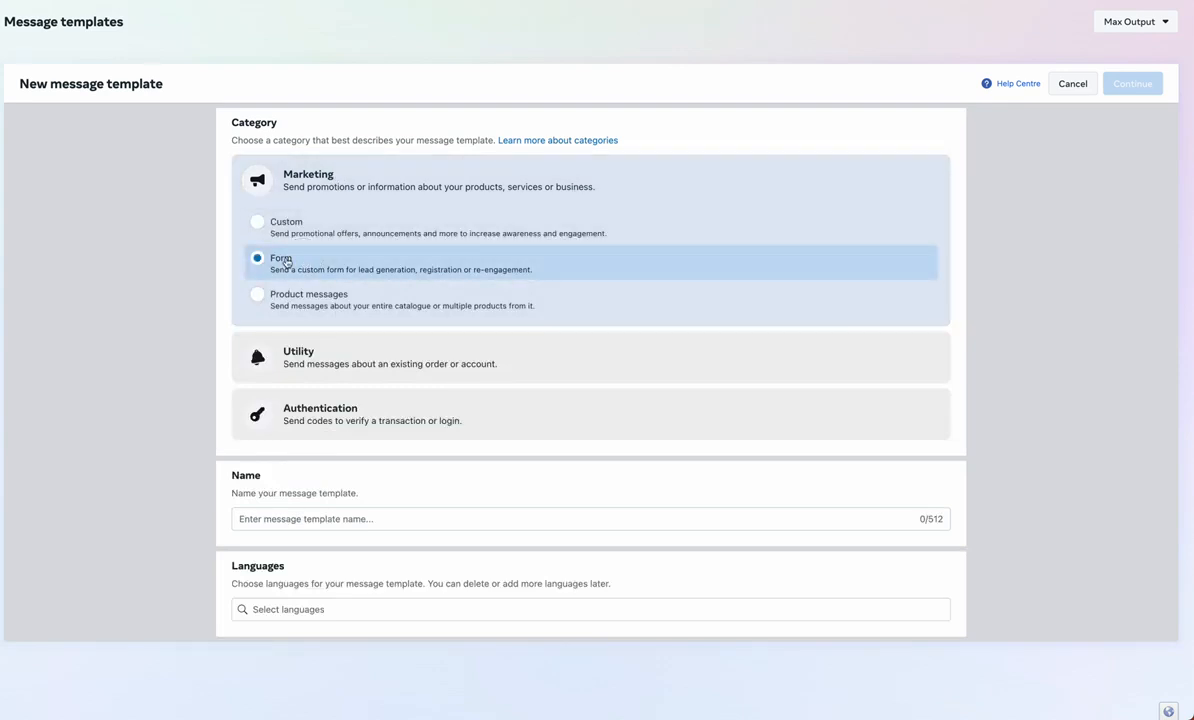
{"action": "left_click", "coordinate": [303, 519]}
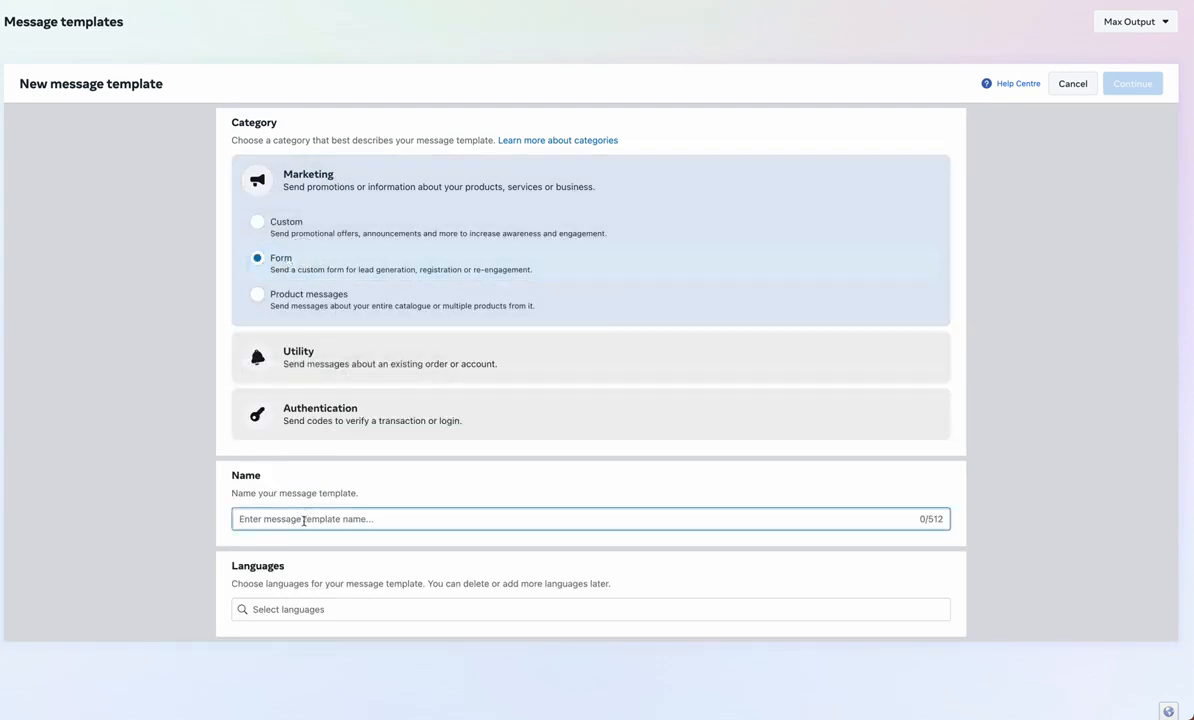
{"action": "type", "text": "flow_t"}
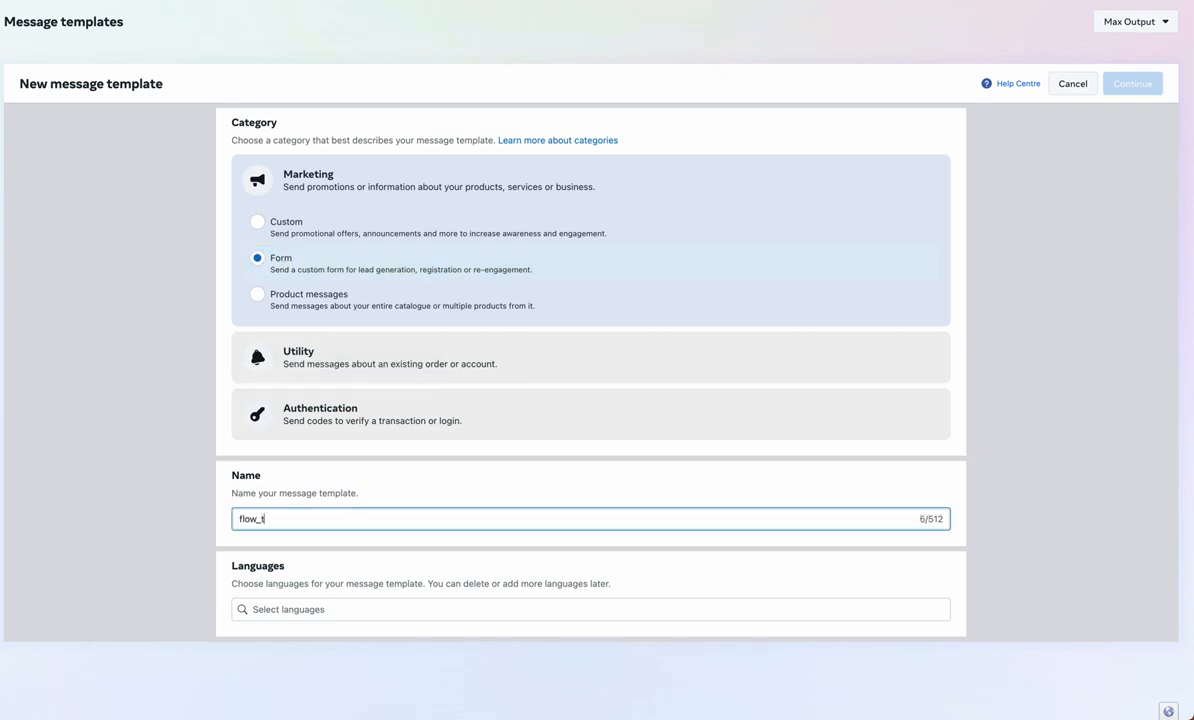
{"action": "type", "text": "est_123"}
{"action": "left_click", "coordinate": [310, 609]}
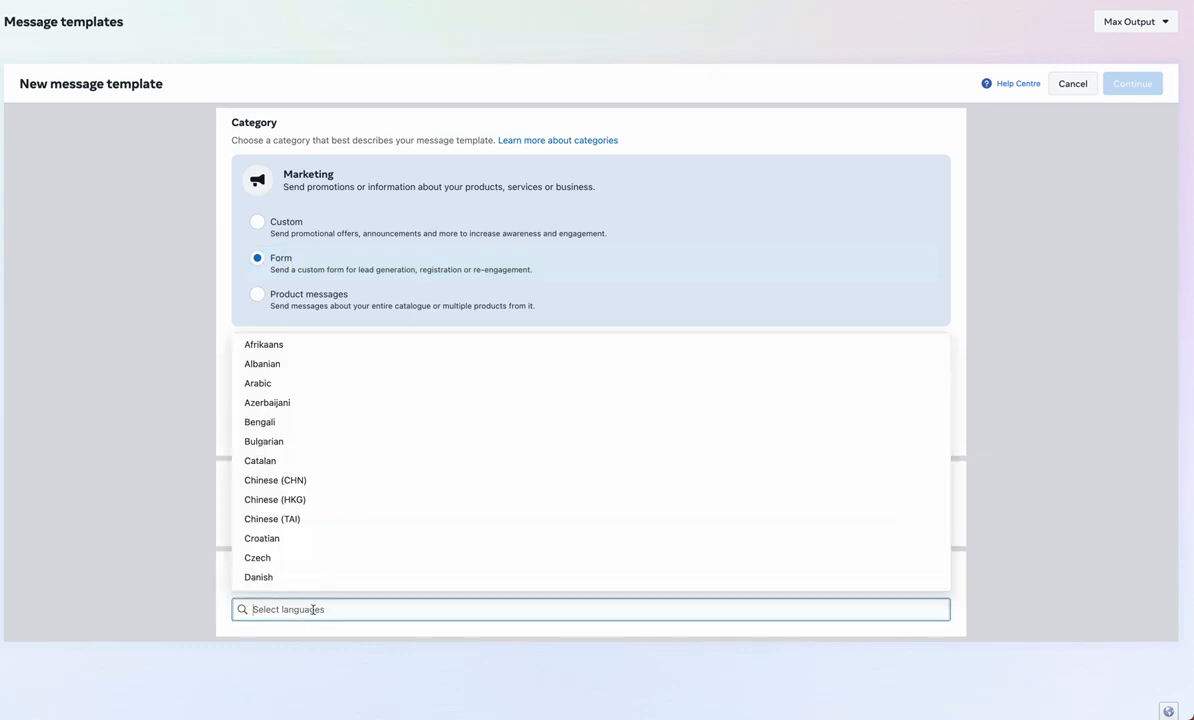
{"action": "type", "text": "eng"}
{"action": "left_click", "coordinate": [330, 541]}
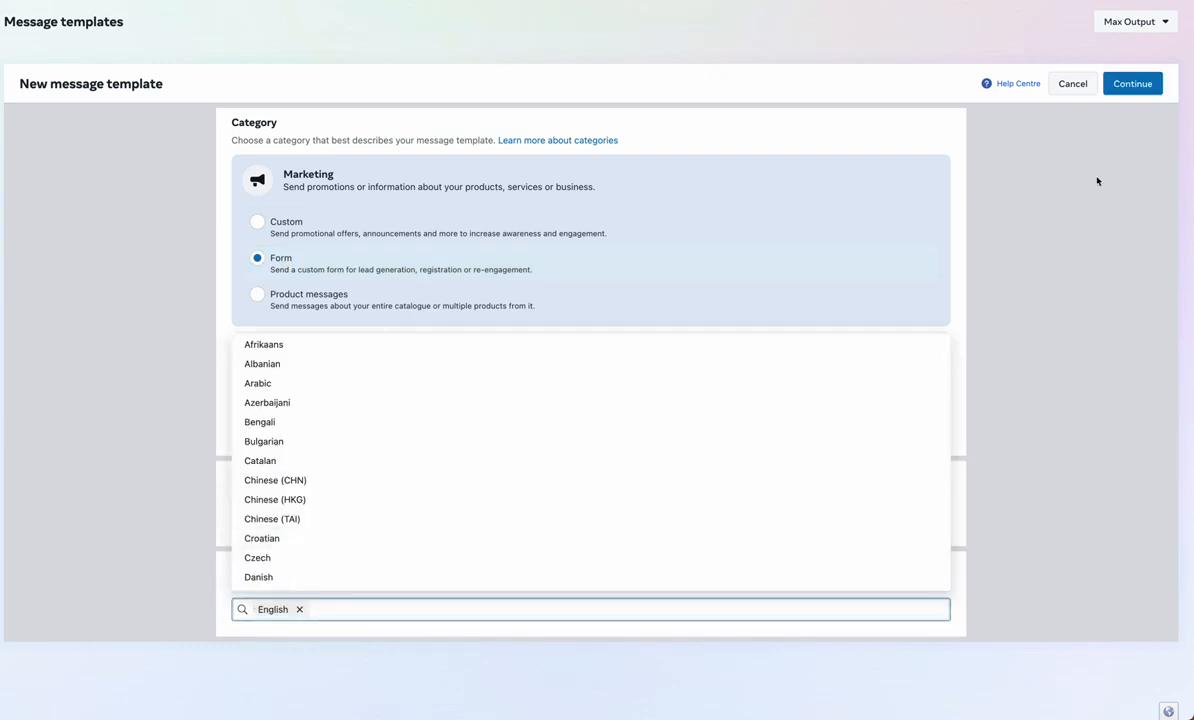
{"action": "left_click", "coordinate": [1133, 83]}
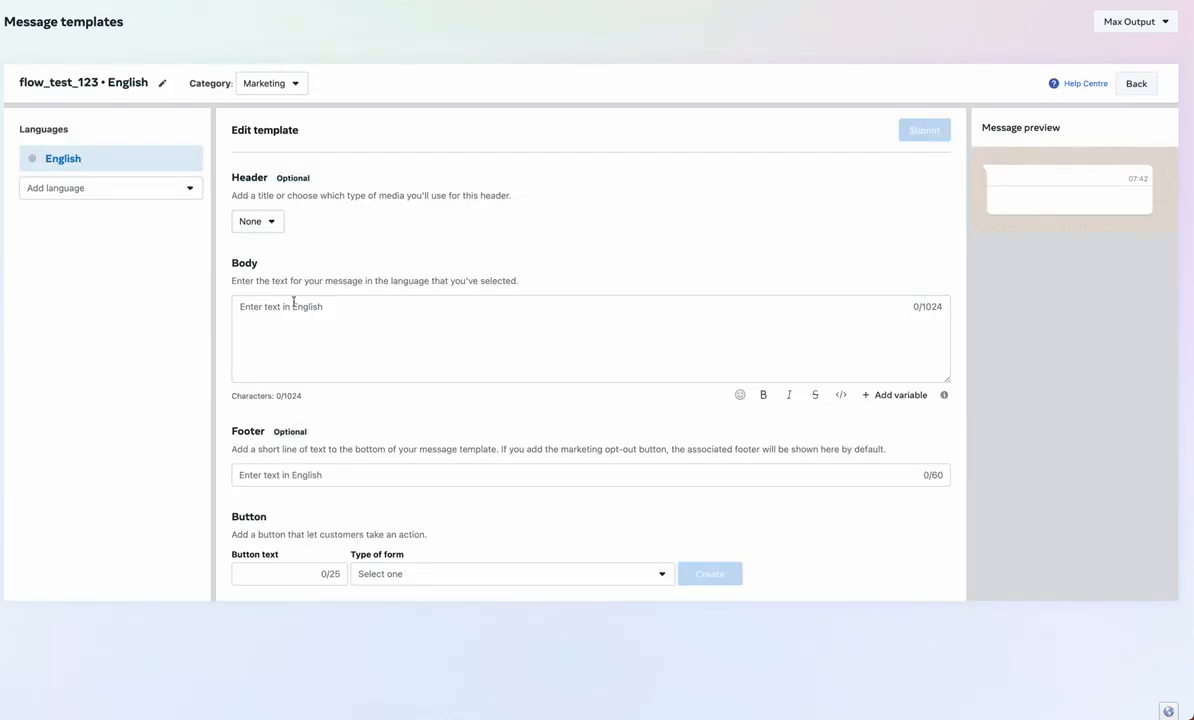
Write the body 'Hello {{1}},' / 'thanks for your order' and enter a sample customer name for {{1}}
{"action": "left_click", "coordinate": [293, 321]}
{"action": "type", "text": "Hello {{1}}"}
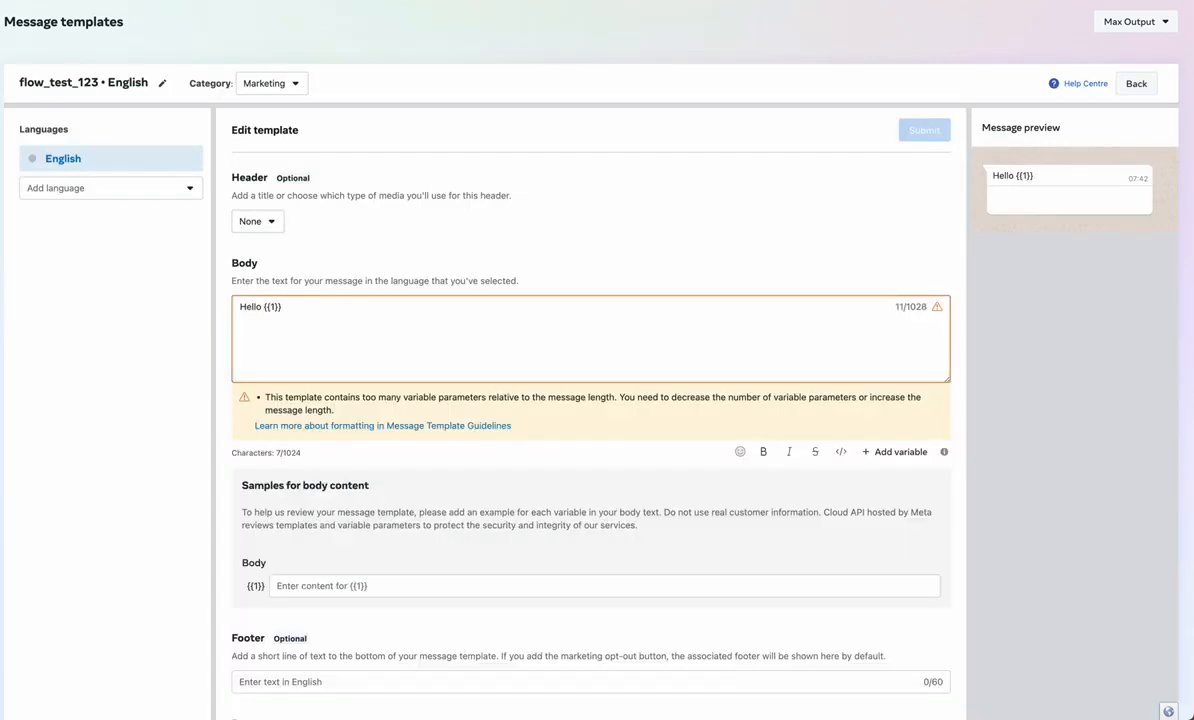
{"action": "type", "text": ","}
{"action": "key", "text": "Return"}
{"action": "key", "text": "Return"}
{"action": "type", "text": "thanks f"}
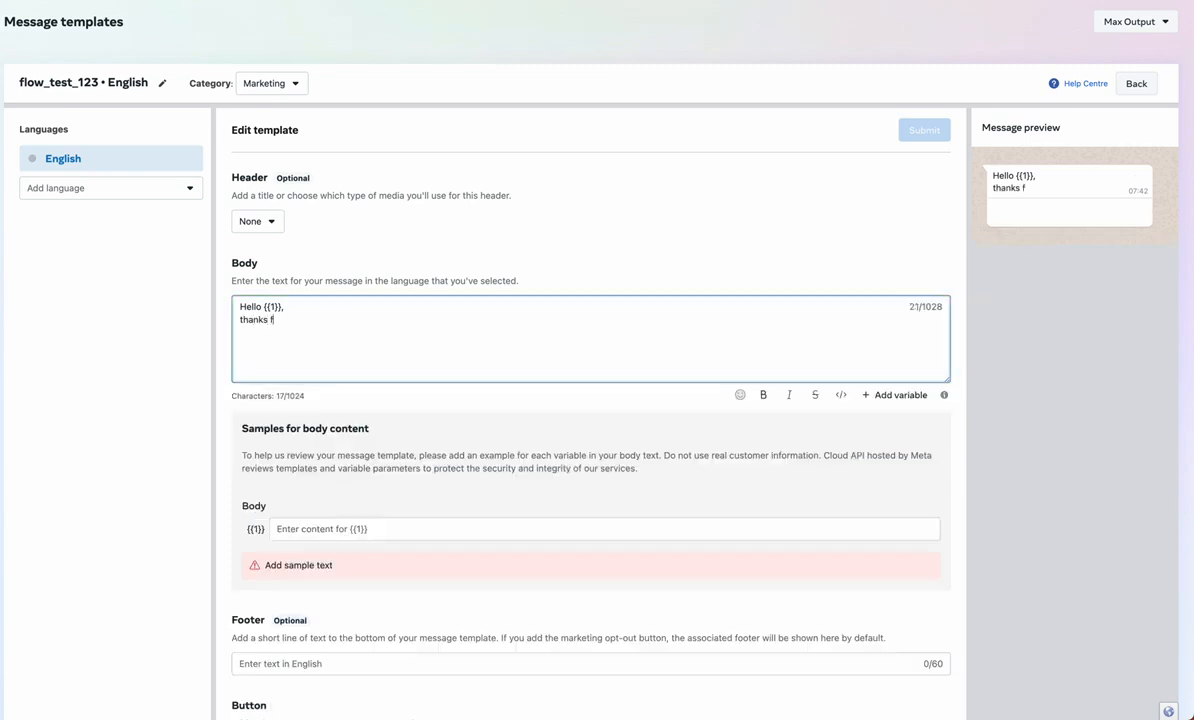
{"action": "type", "text": "or your order"}
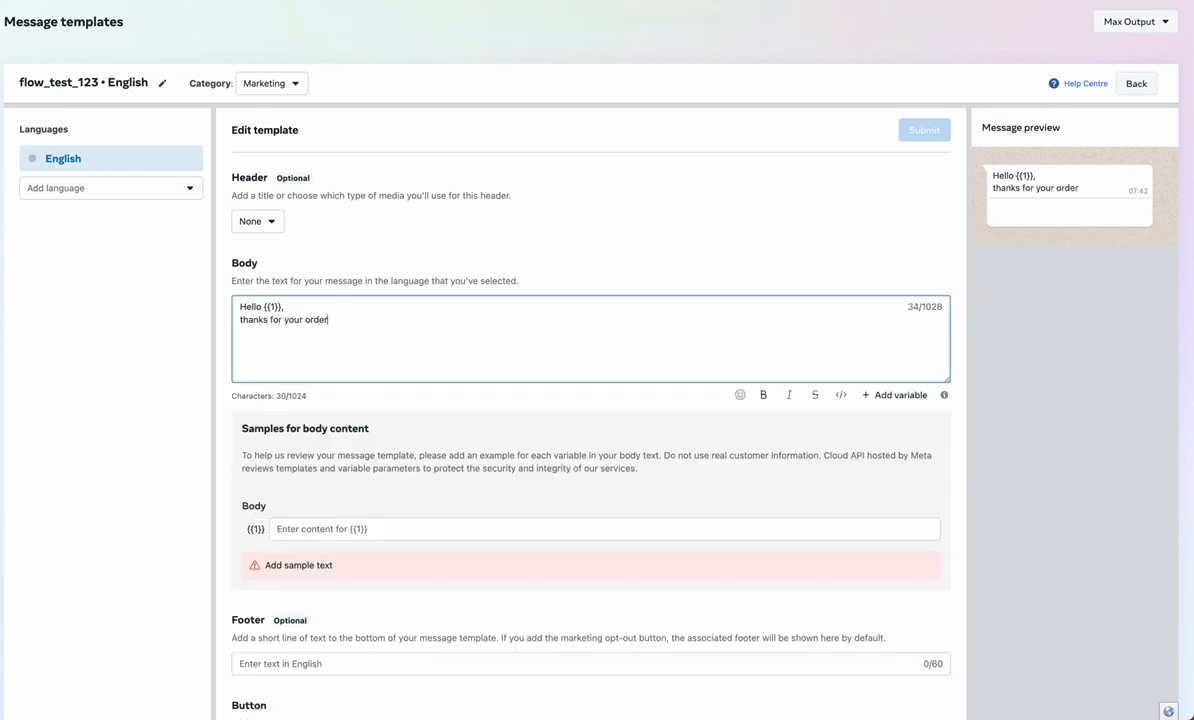
{"action": "left_click", "coordinate": [313, 528]}
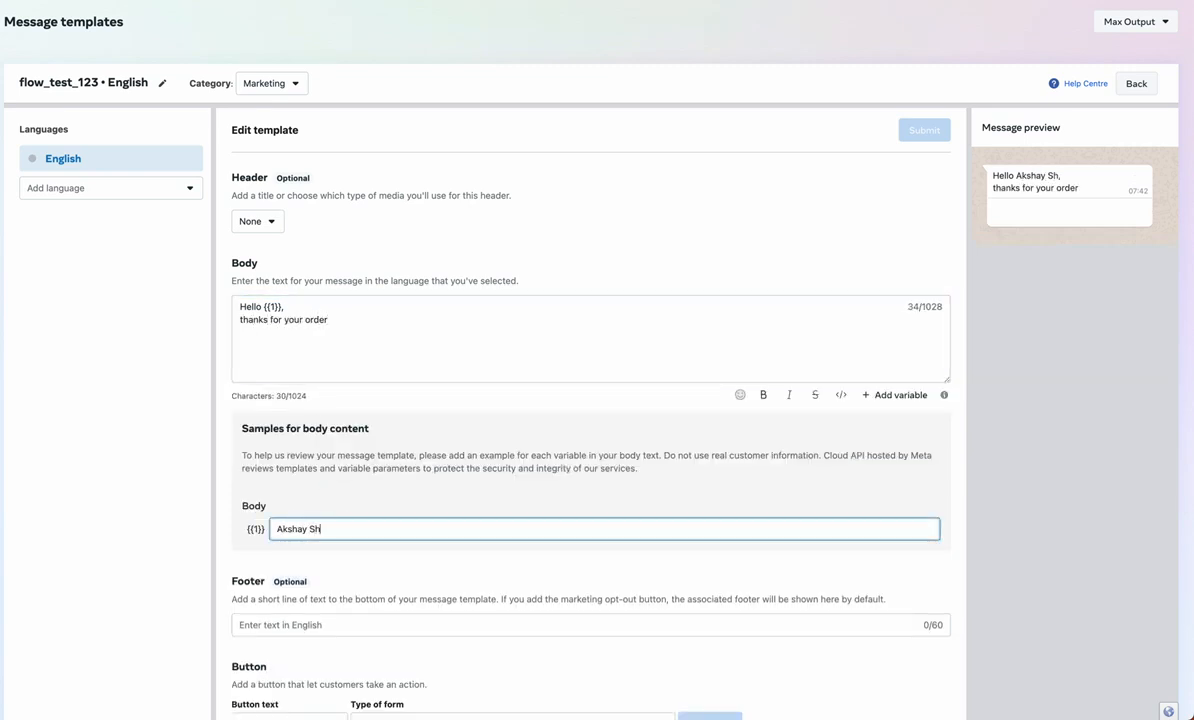
Add a Submit button using the Register for an event form and create the form
{"action": "scroll", "coordinate": [597, 400], "scroll_direction": "down", "scroll_amount": 1}
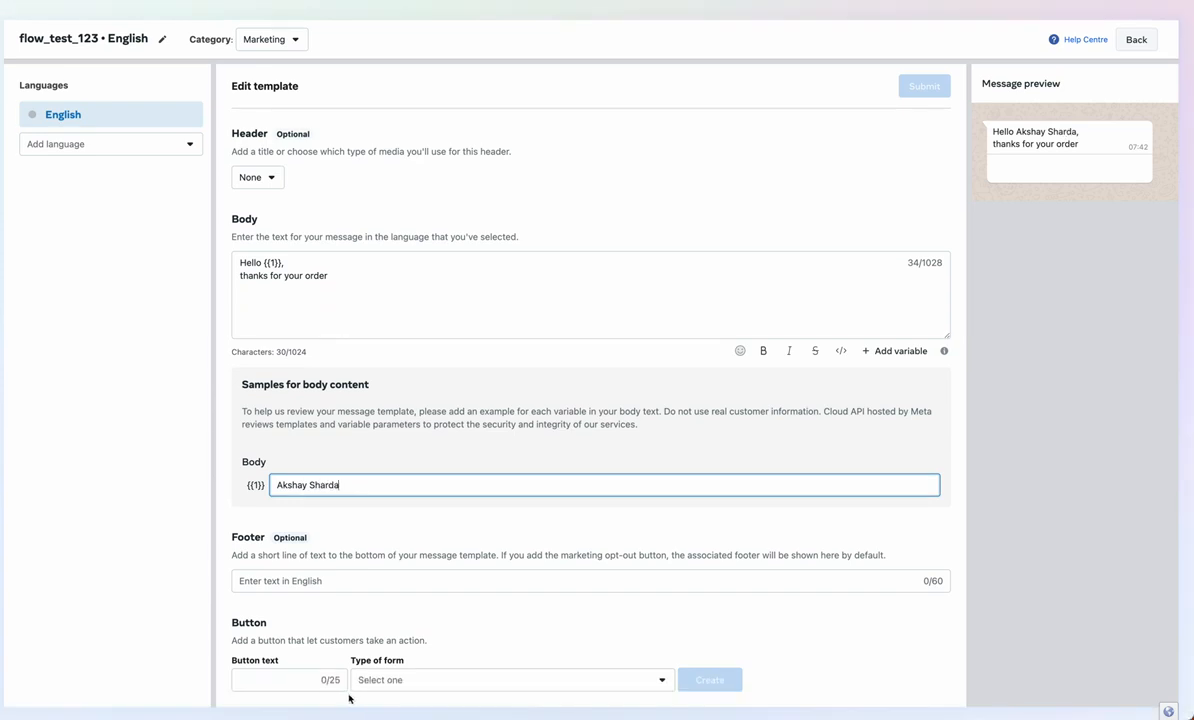
{"action": "left_click", "coordinate": [277, 686]}
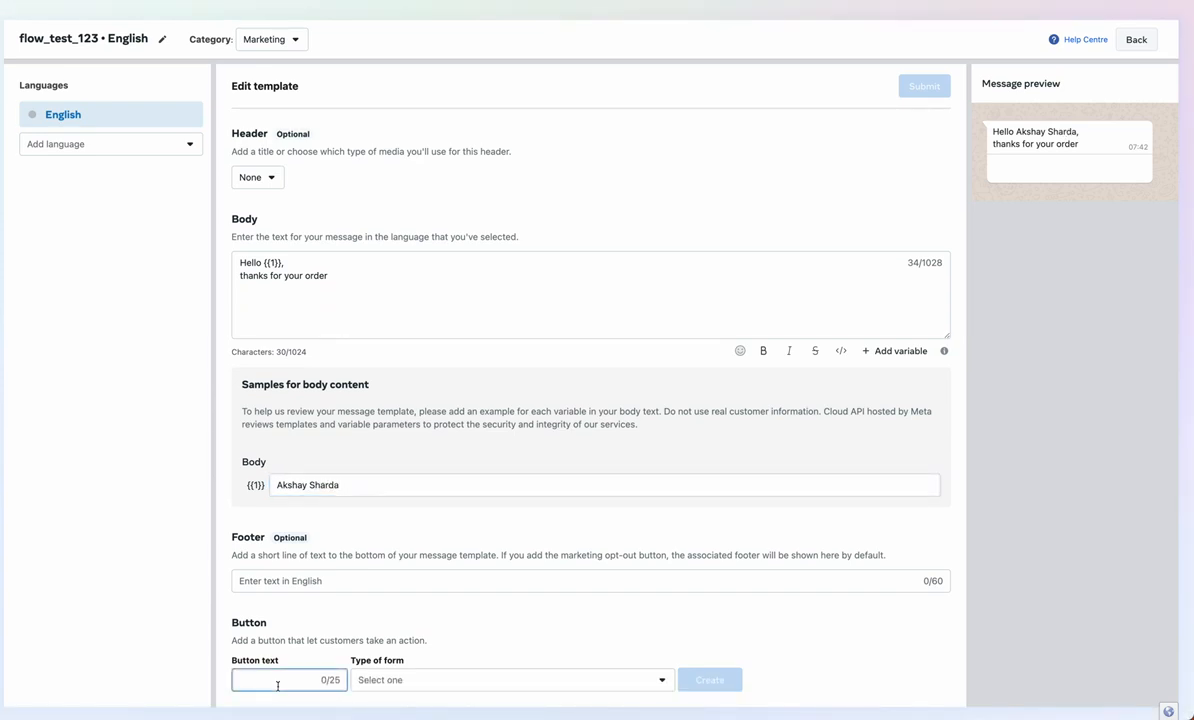
{"action": "type", "text": "Submit"}
{"action": "left_click", "coordinate": [377, 681]}
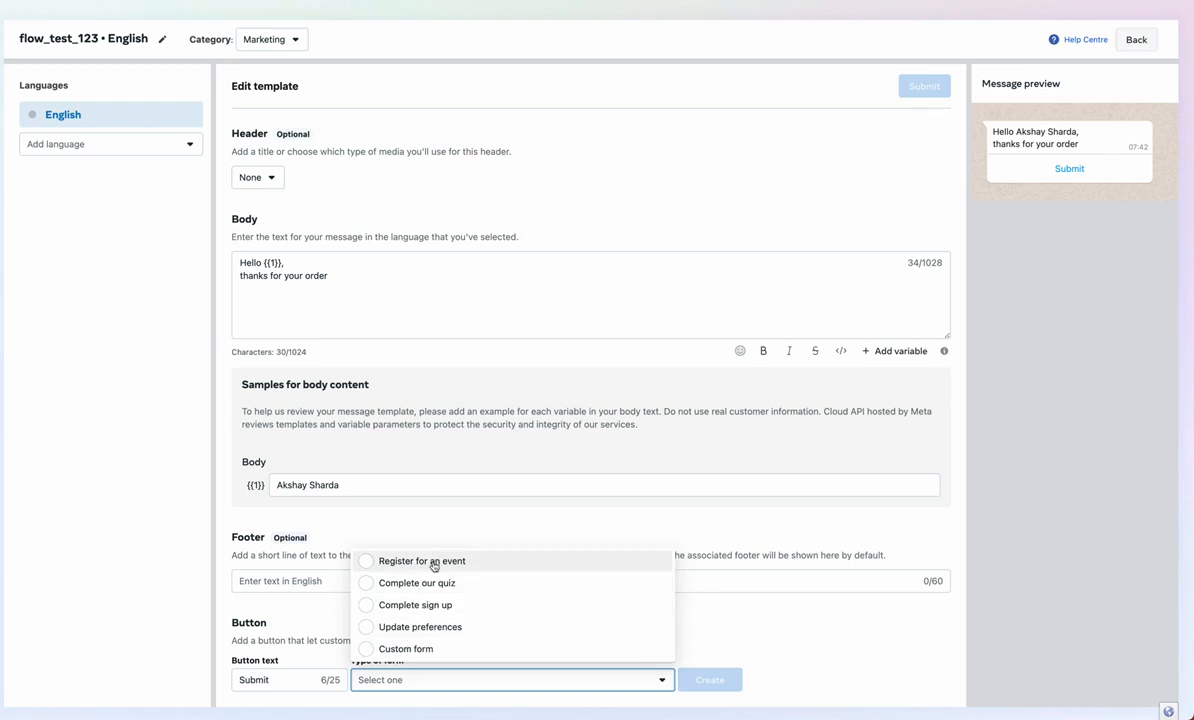
{"action": "left_click", "coordinate": [433, 563]}
{"action": "left_click", "coordinate": [725, 687]}
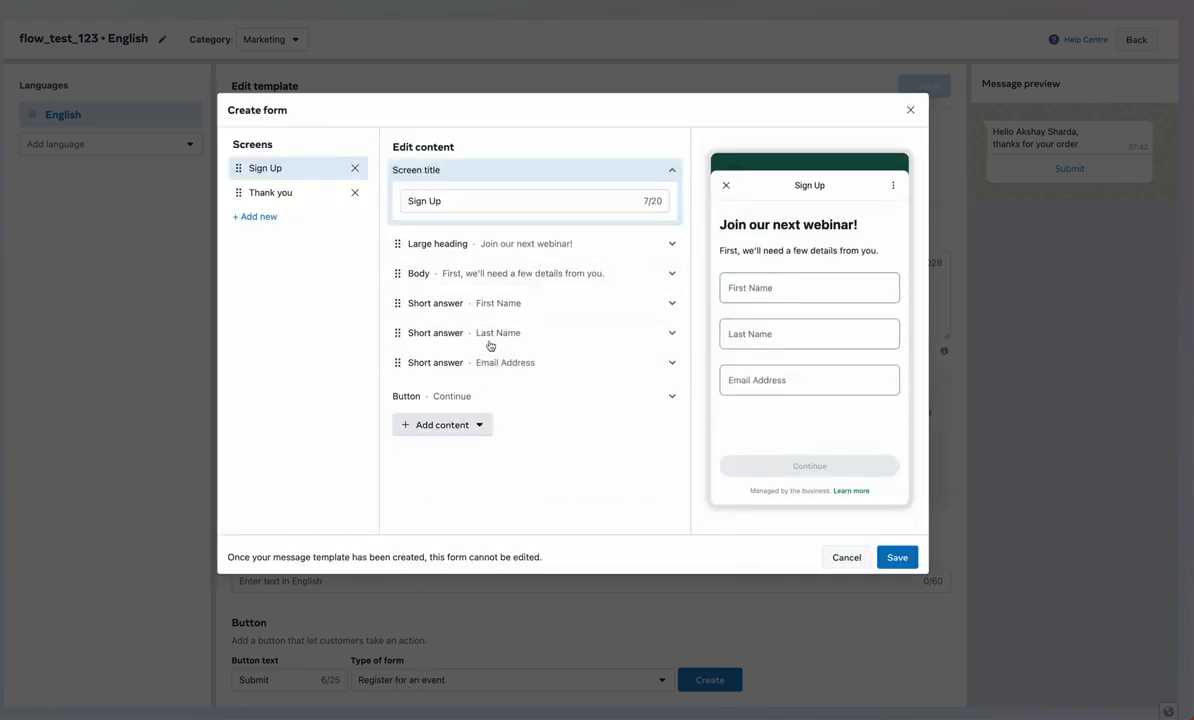
Compare the Sign Up and Thank you screens, then delete the Sign Up screen
{"action": "left_click", "coordinate": [505, 244]}
{"action": "left_click", "coordinate": [490, 244]}
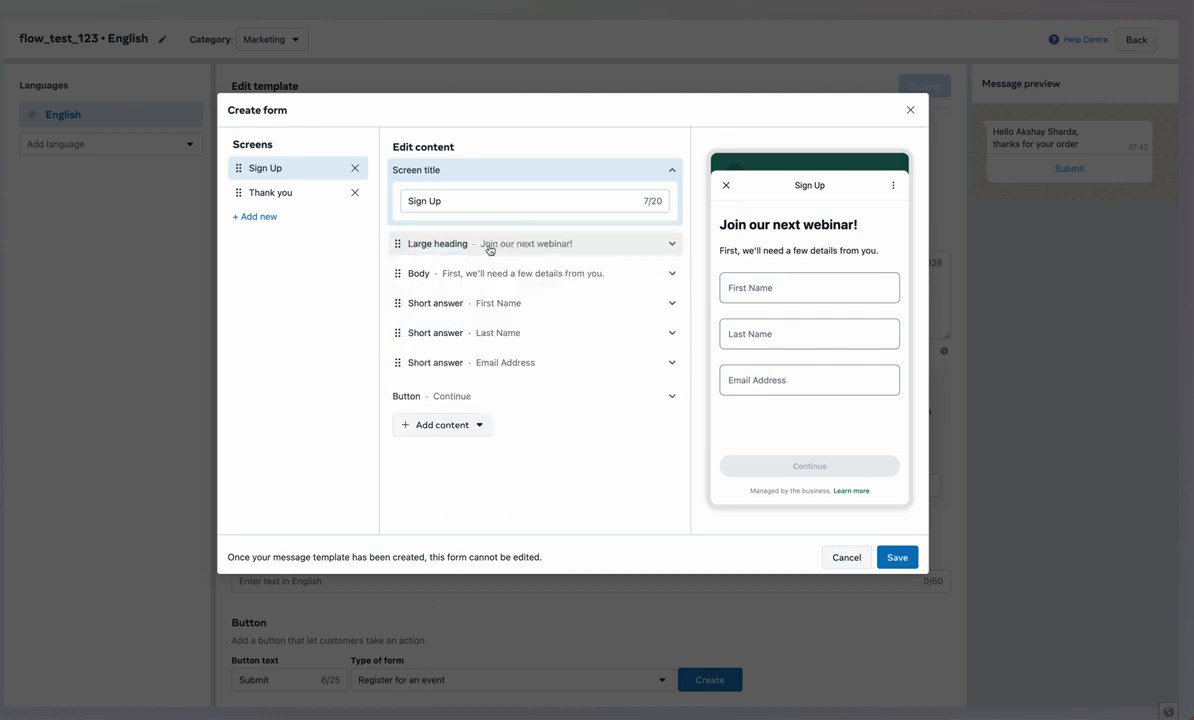
{"action": "left_click", "coordinate": [310, 192]}
{"action": "left_click", "coordinate": [297, 178]}
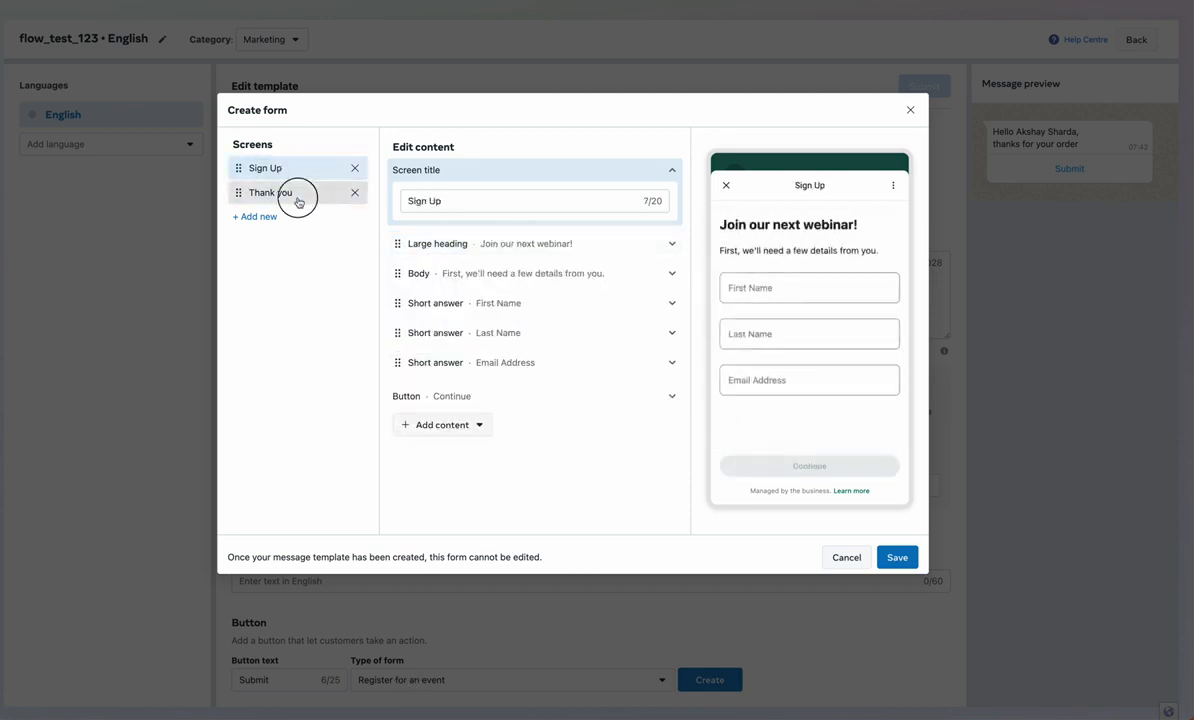
{"action": "left_click", "coordinate": [298, 192]}
{"action": "left_click", "coordinate": [300, 170]}
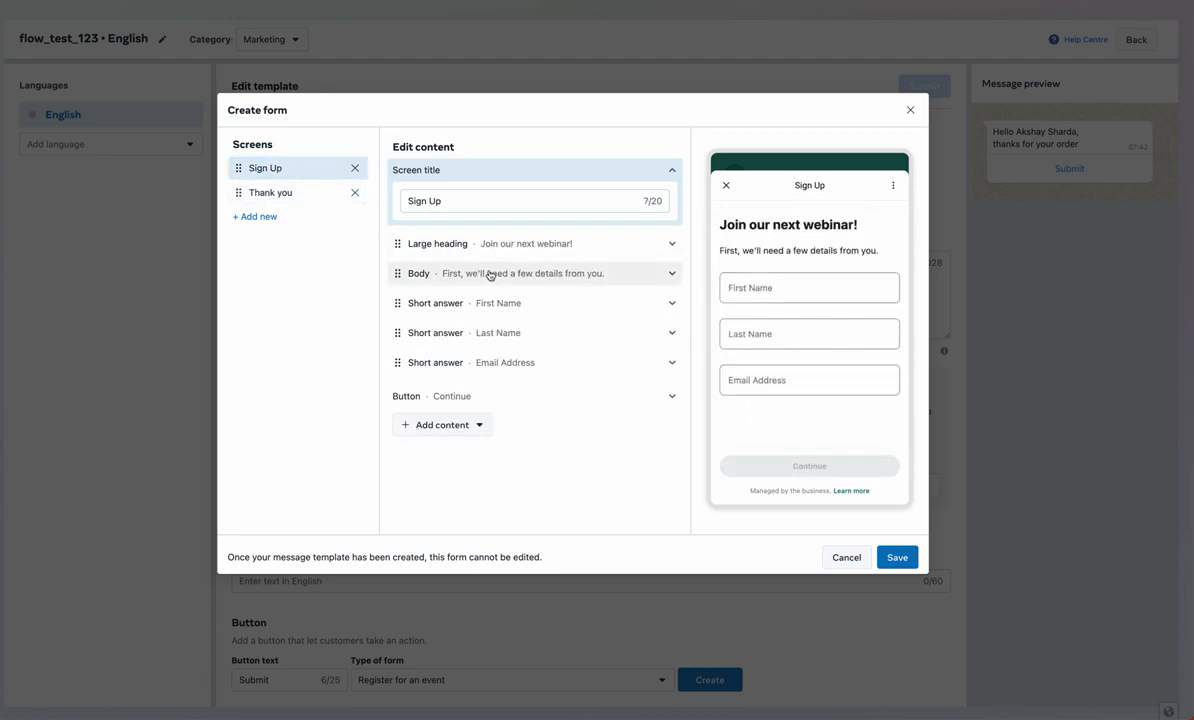
{"action": "left_click", "coordinate": [354, 168]}
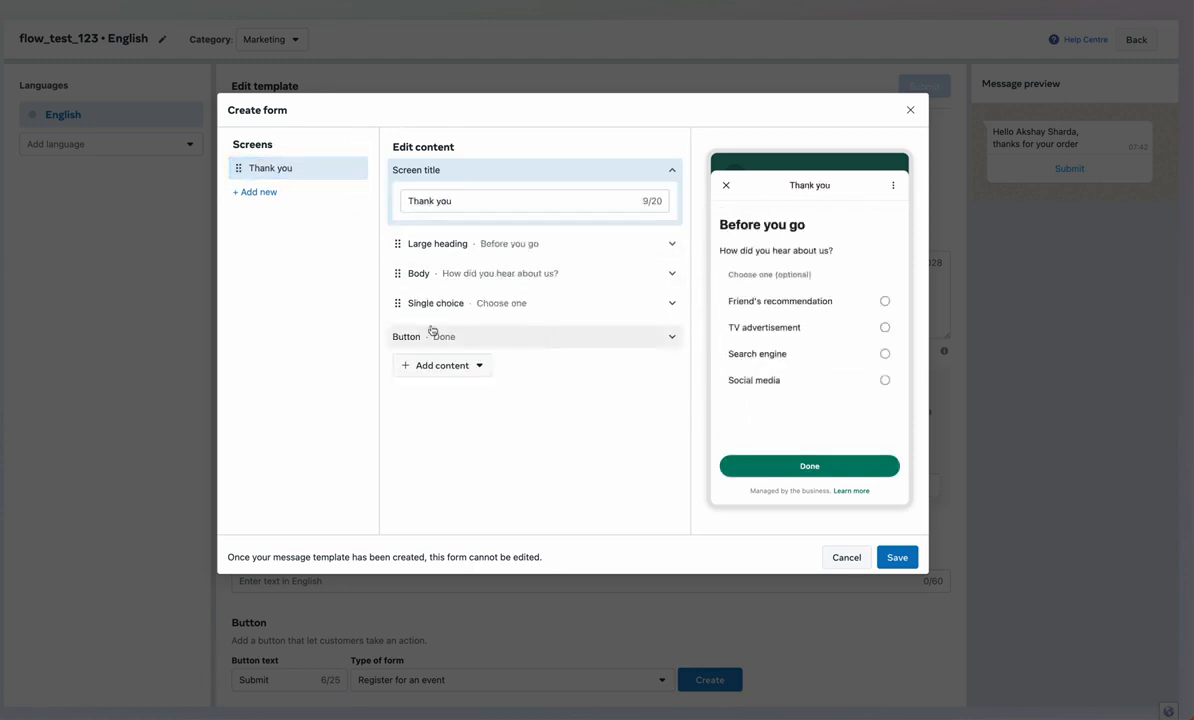
{"action": "left_click", "coordinate": [262, 193]}
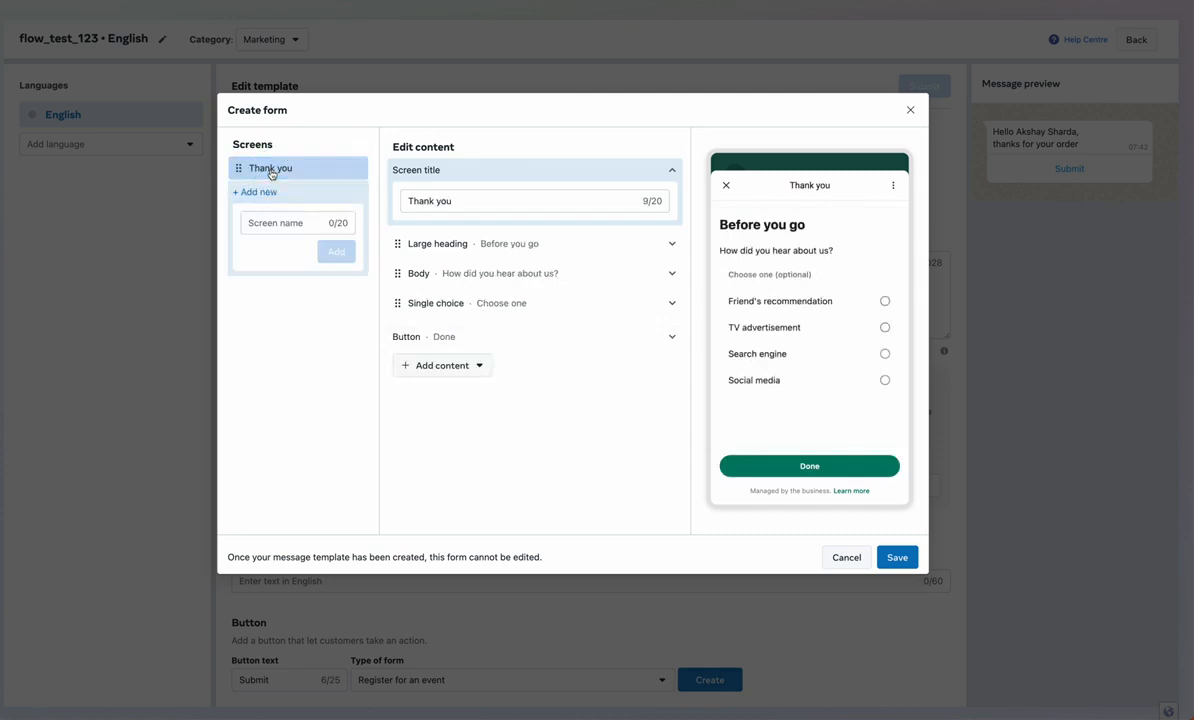
Rename the screen to 'Question 1' and set its large heading to 'Welcome To Our Quiz'
{"action": "triple_click", "coordinate": [450, 203]}
{"action": "type", "text": "Q"}
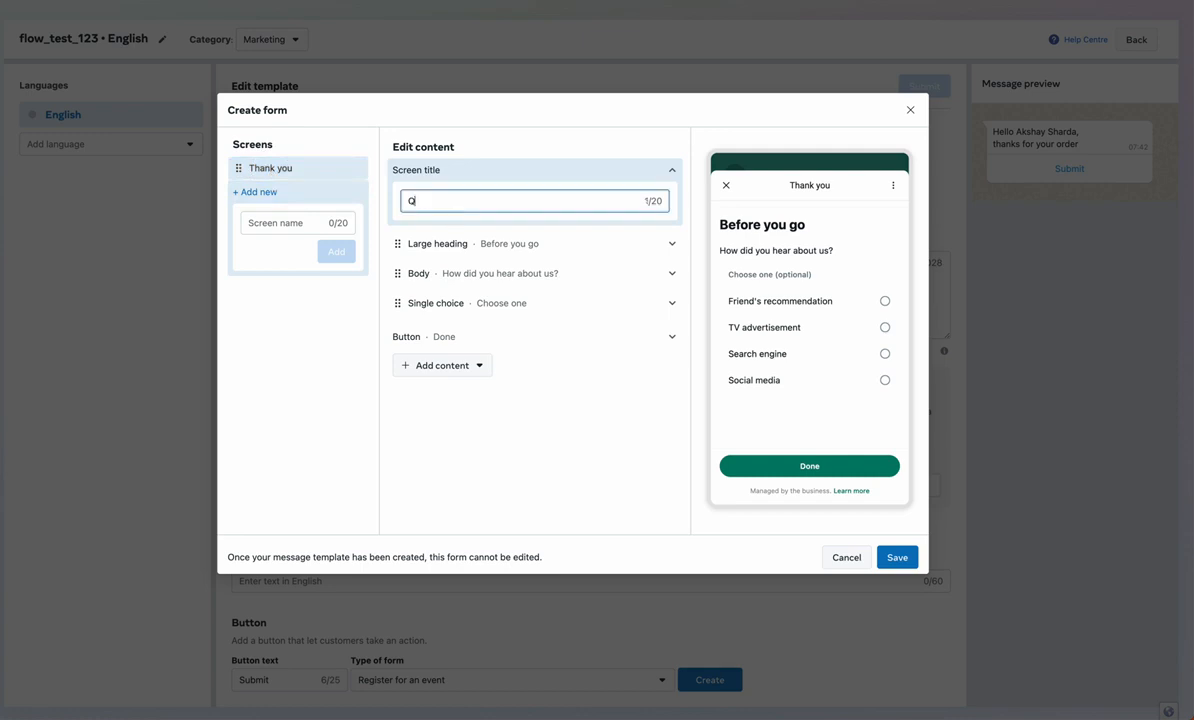
{"action": "type", "text": "uestion 1"}
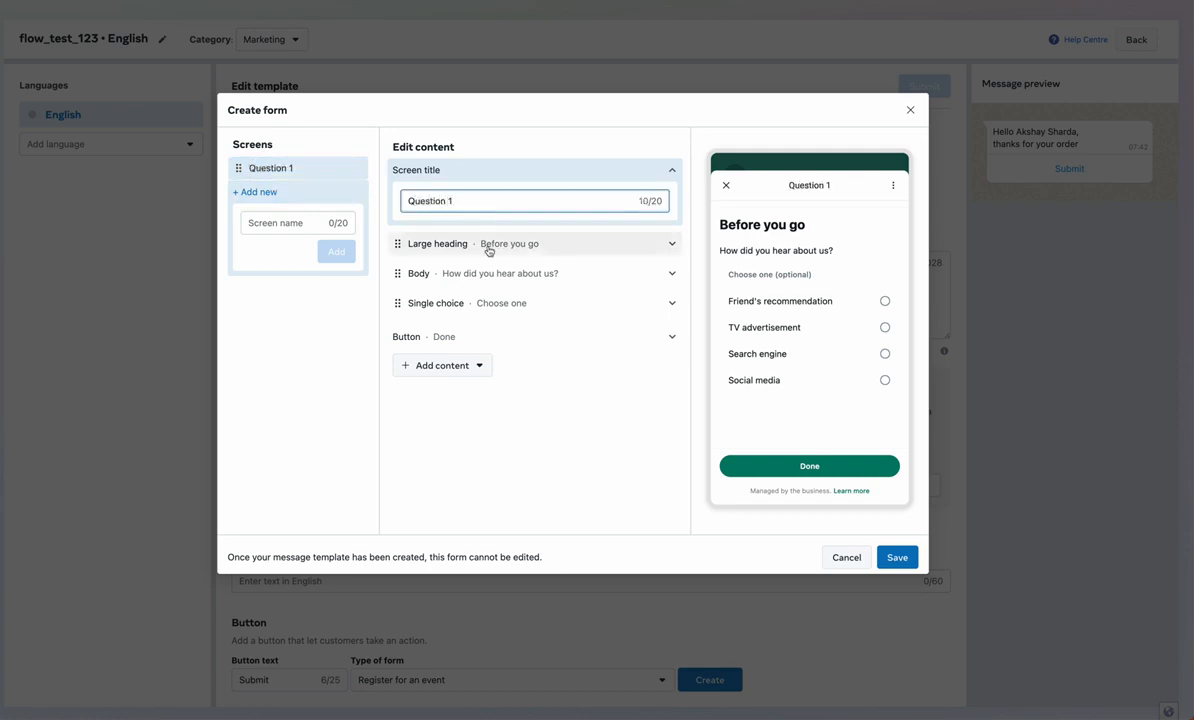
{"action": "left_click", "coordinate": [488, 246]}
{"action": "triple_click", "coordinate": [469, 312]}
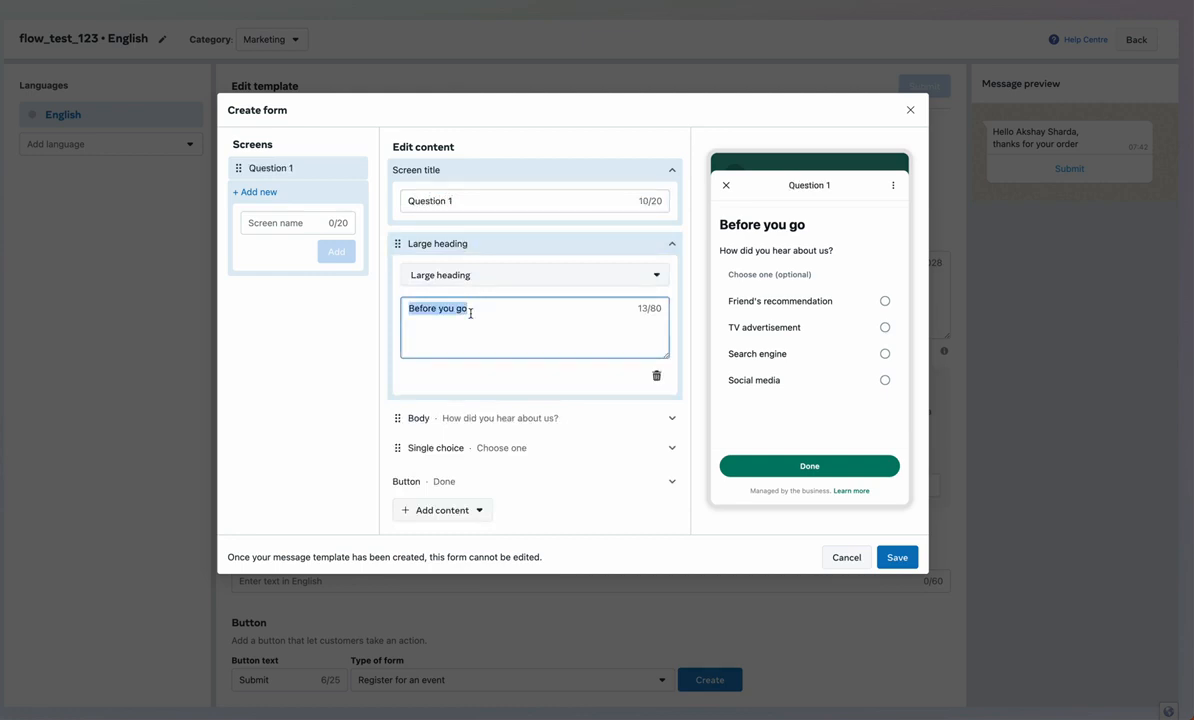
{"action": "type", "text": "Welcom"}
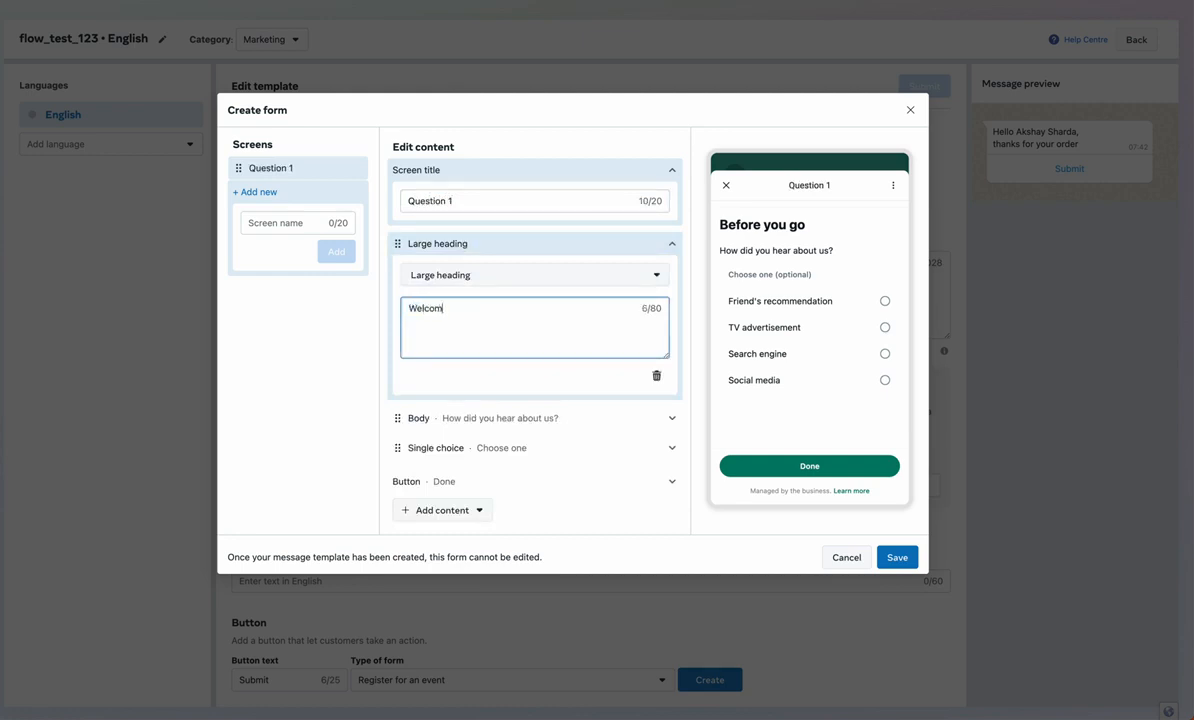
{"action": "type", "text": "e To Our"}
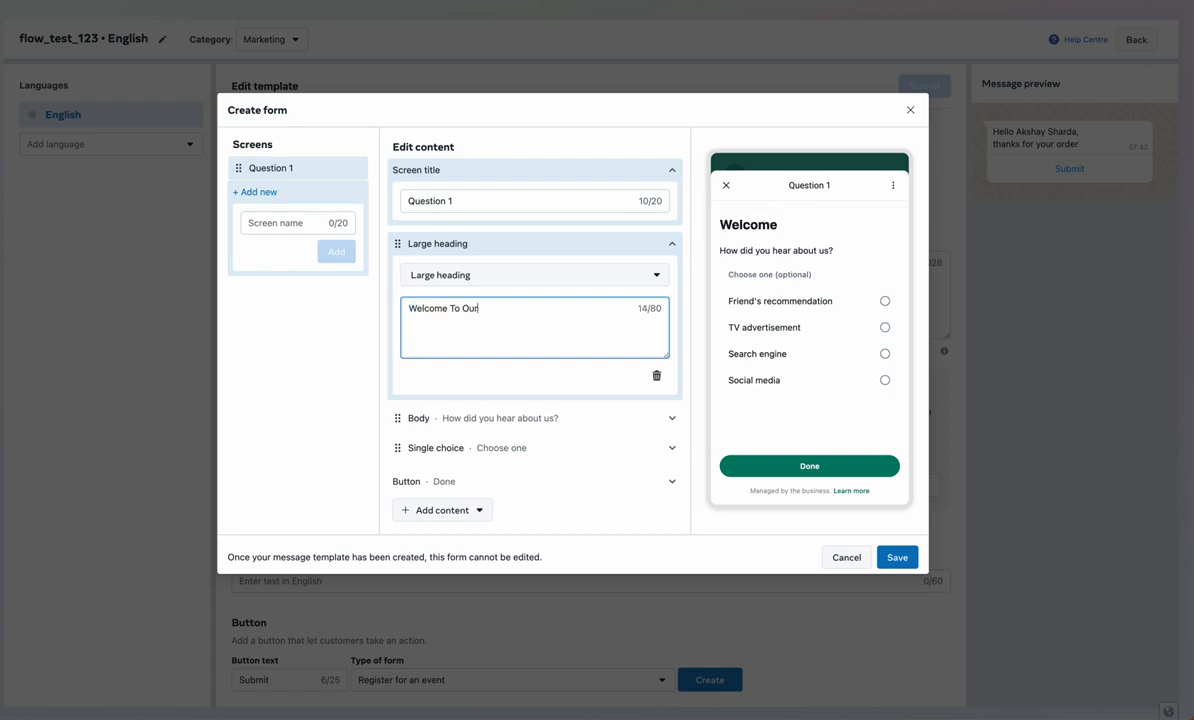
{"action": "type", "text": " W"}
{"action": "key", "text": "BackSpace"}
{"action": "type", "text": "Quiz"}
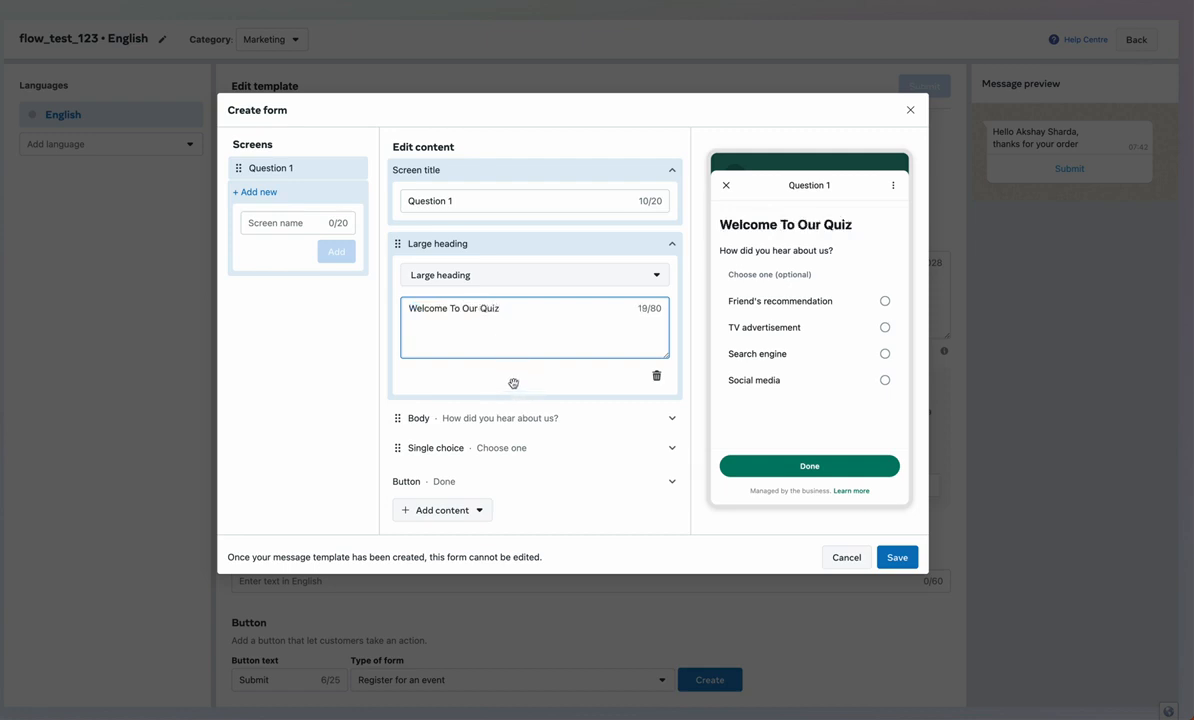
Delete the Body text and Single choice blocks from the screen
{"action": "left_click", "coordinate": [518, 418]}
{"action": "scroll", "coordinate": [517, 421], "scroll_direction": "down", "scroll_amount": 2}
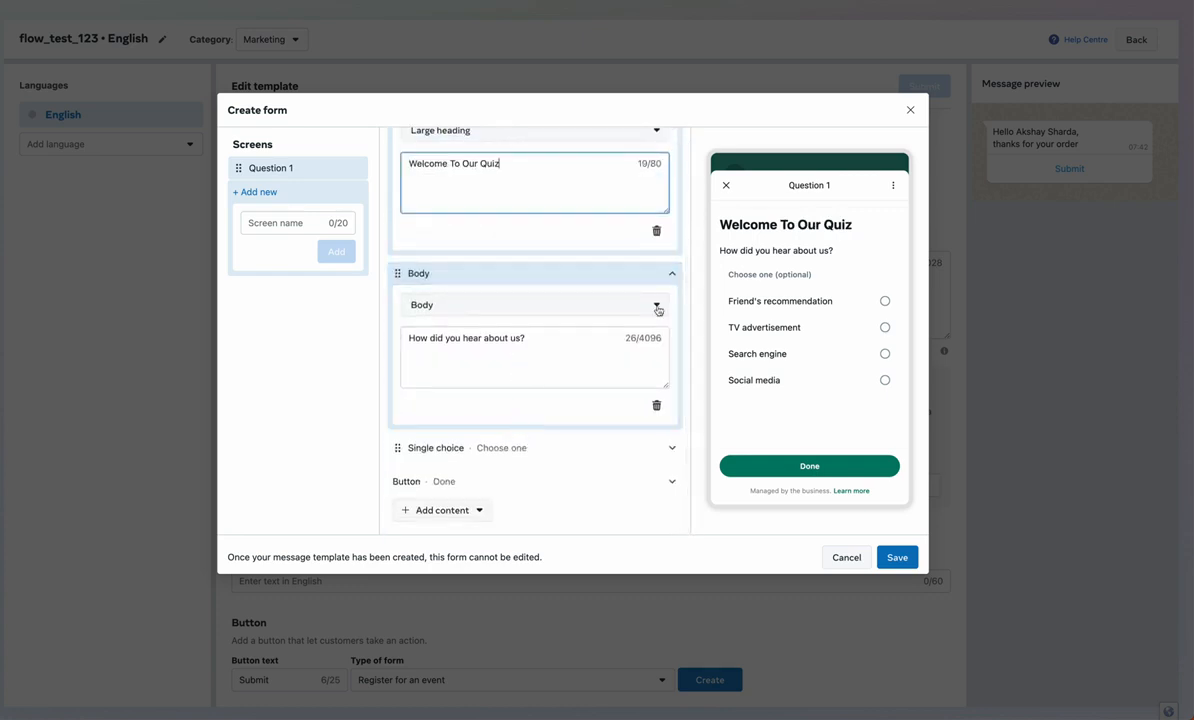
{"action": "left_click", "coordinate": [656, 405]}
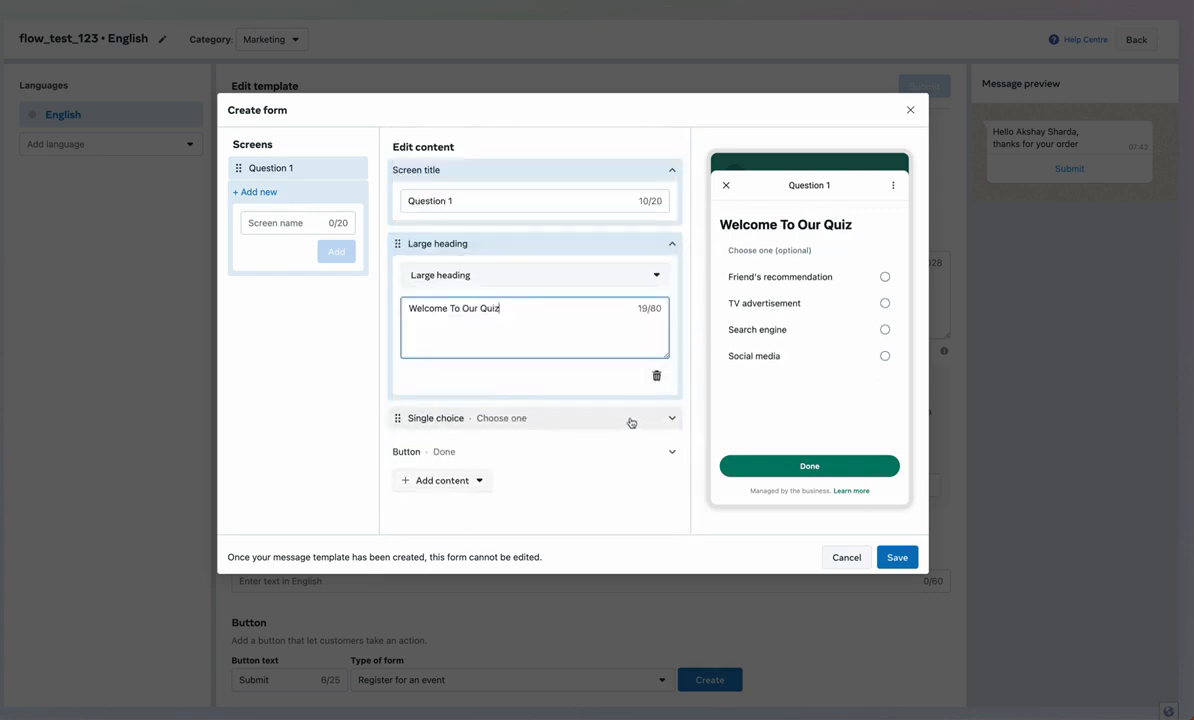
{"action": "left_click", "coordinate": [632, 418]}
{"action": "scroll", "coordinate": [631, 424], "scroll_direction": "down", "scroll_amount": 3}
{"action": "left_click", "coordinate": [656, 434]}
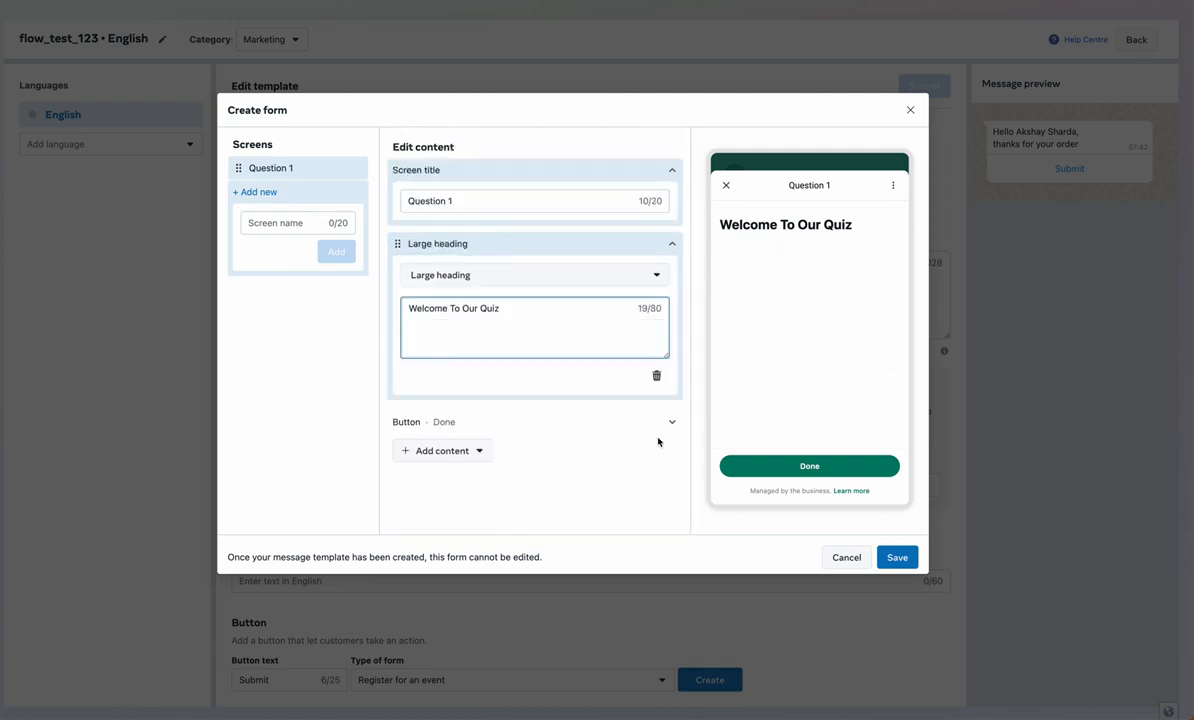
Change the button text from 'Done' to 'Next Question'
{"action": "left_click", "coordinate": [546, 416]}
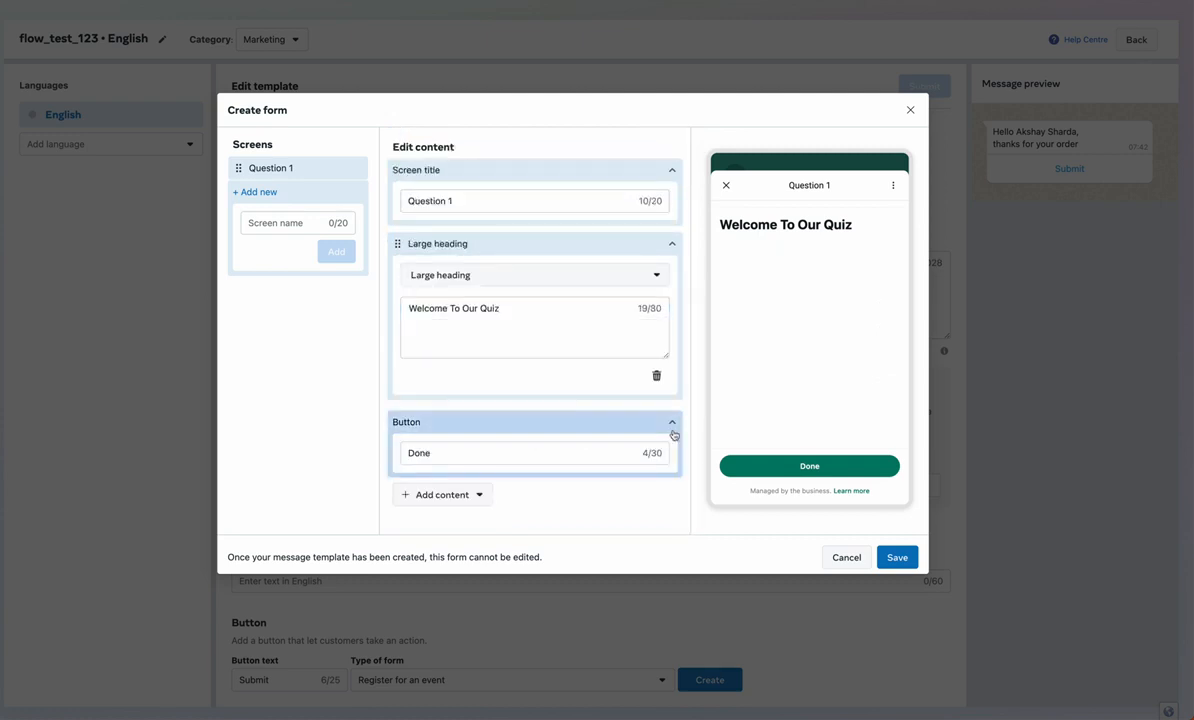
{"action": "left_click", "coordinate": [672, 424]}
{"action": "left_click", "coordinate": [668, 422]}
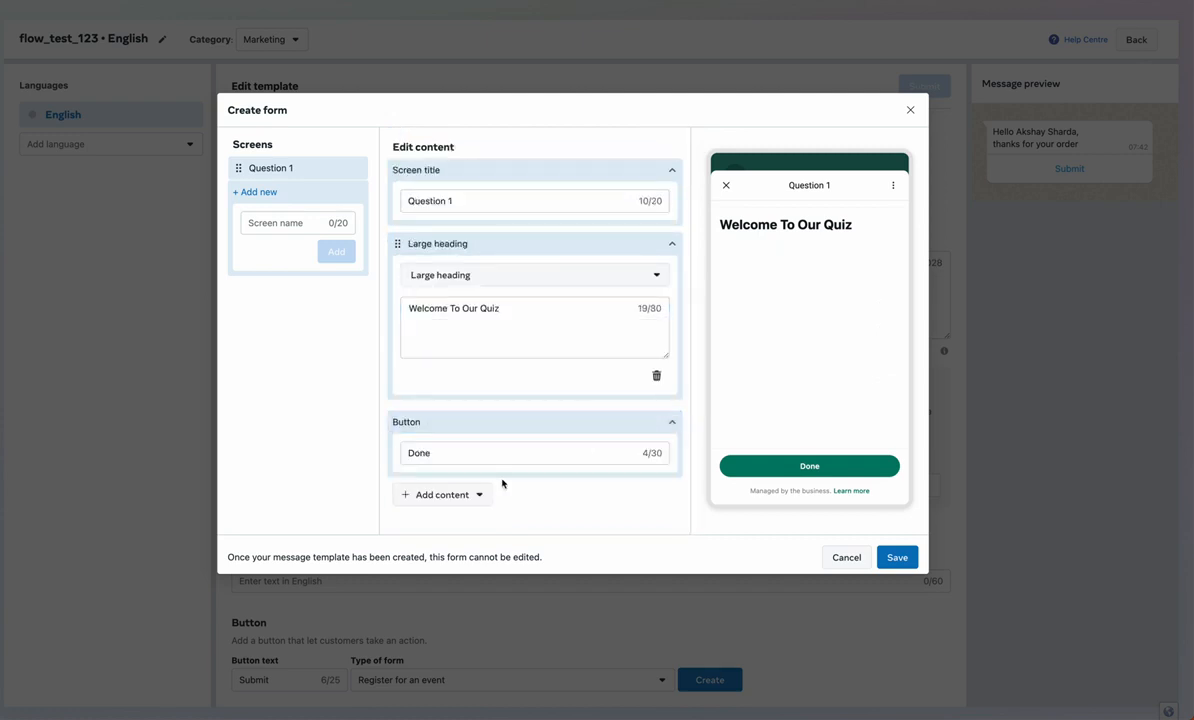
{"action": "double_click", "coordinate": [467, 453]}
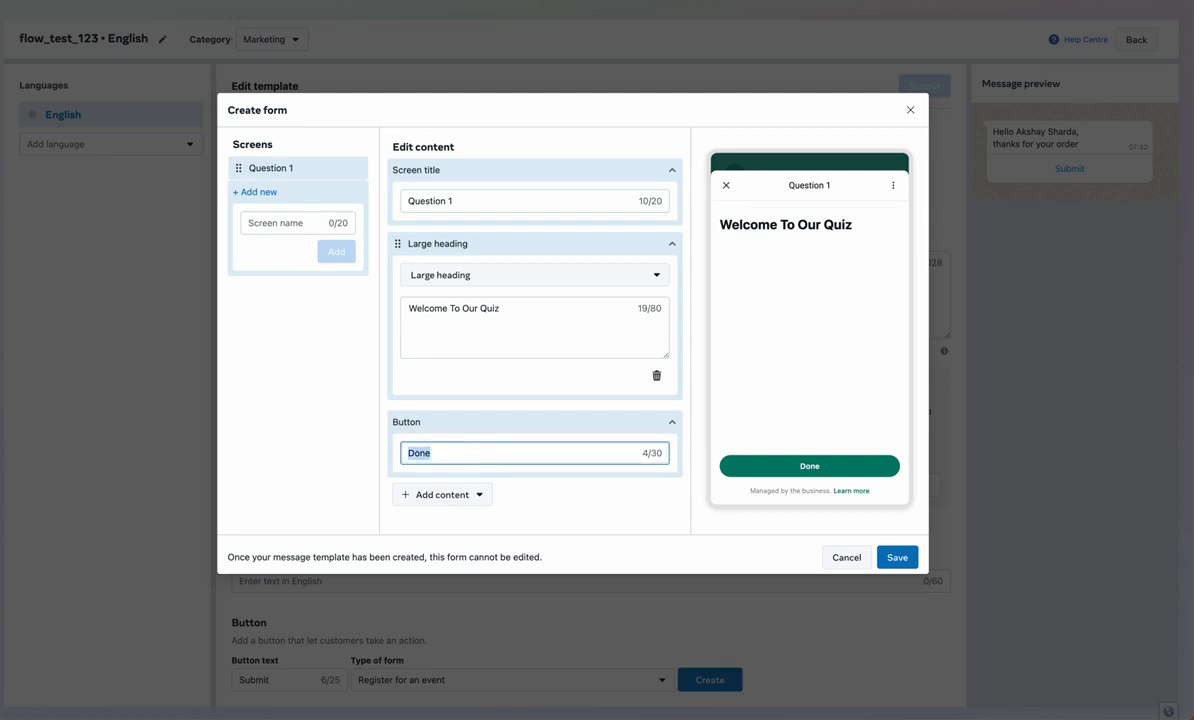
{"action": "type", "text": "Next Question"}
{"action": "left_click", "coordinate": [672, 243]}
{"action": "left_click", "coordinate": [671, 170]}
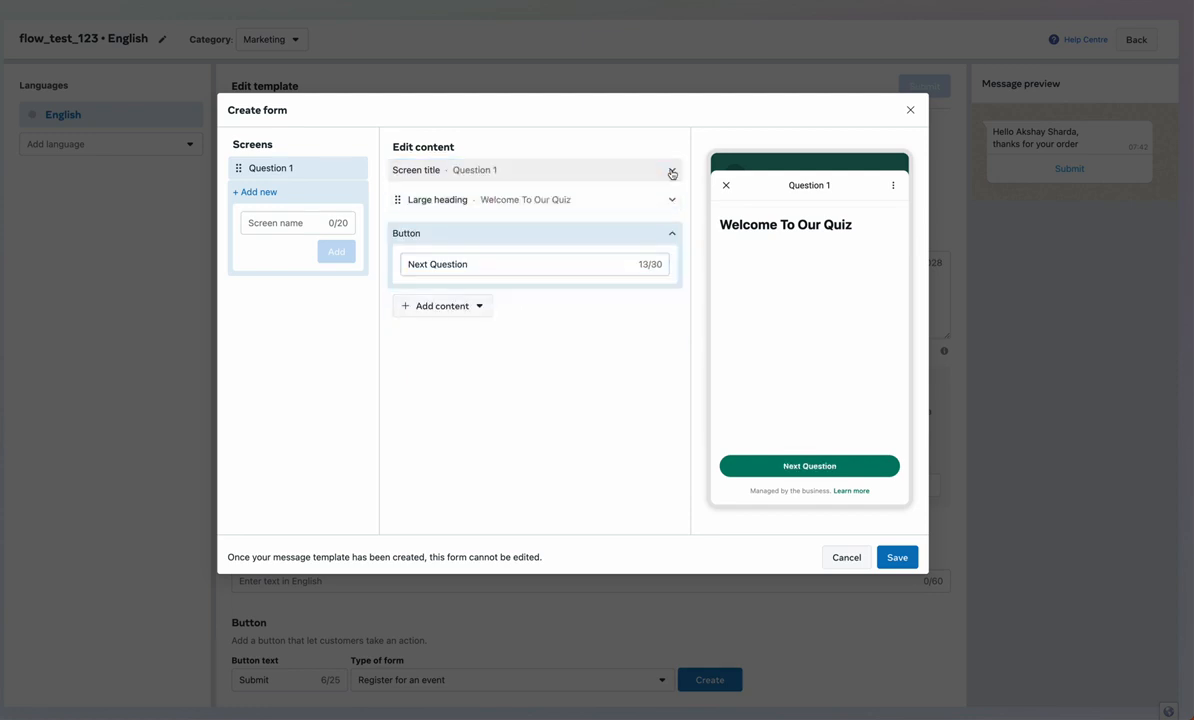
{"action": "left_click", "coordinate": [458, 301]}
{"action": "mouse_move", "coordinate": [454, 340]}
{"action": "mouse_move", "coordinate": [460, 388]}
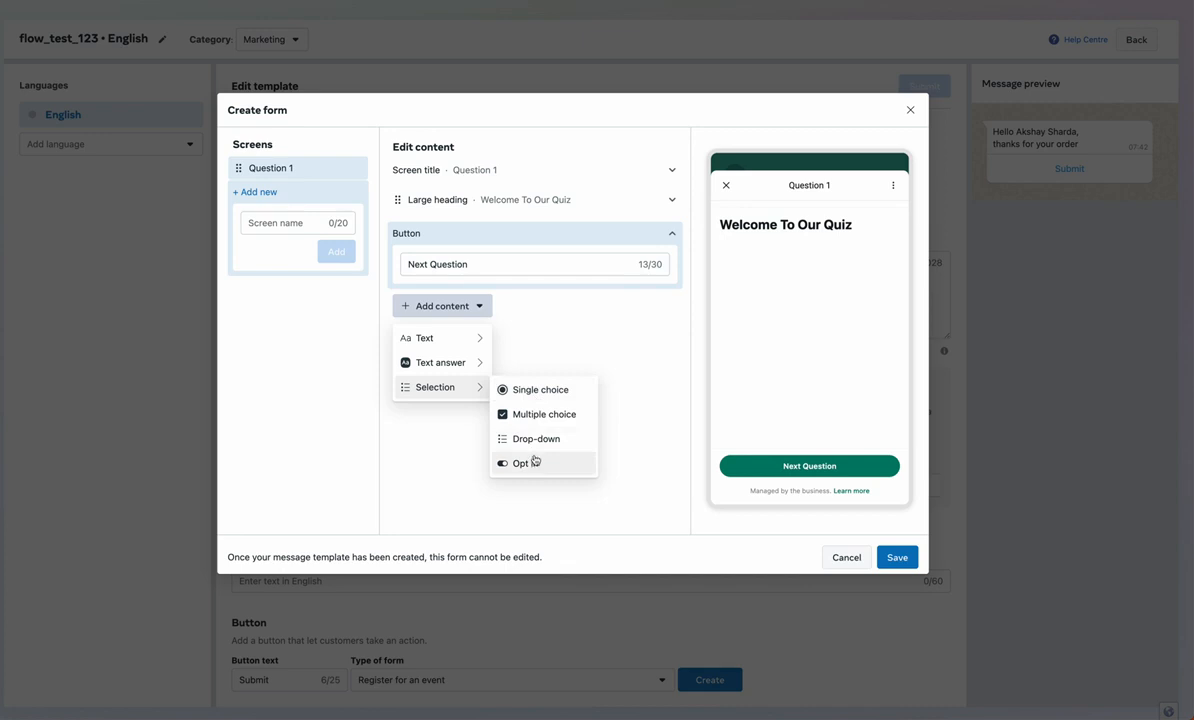
Add single-choice 'What is your gender ?' with Male, Female, Other, and name a new screen Question
{"action": "left_click", "coordinate": [536, 392]}
{"action": "triple_click", "coordinate": [501, 266]}
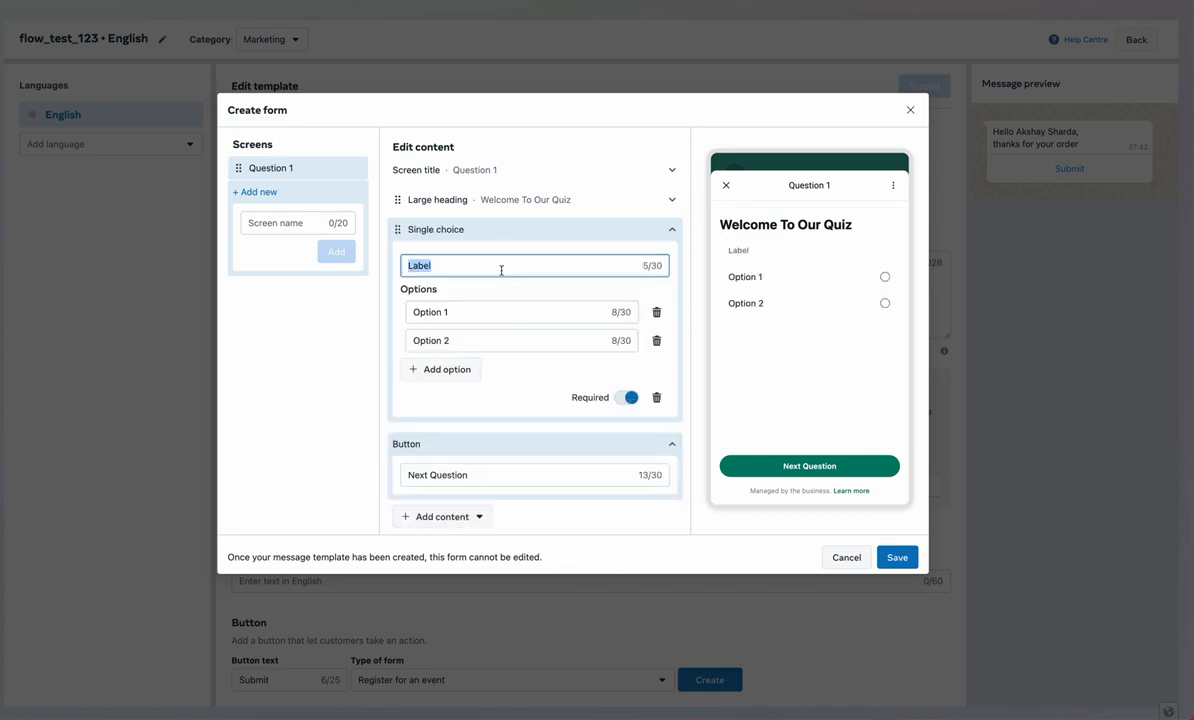
{"action": "type", "text": "What is your gender ?"}
{"action": "triple_click", "coordinate": [512, 312]}
{"action": "type", "text": "Male"}
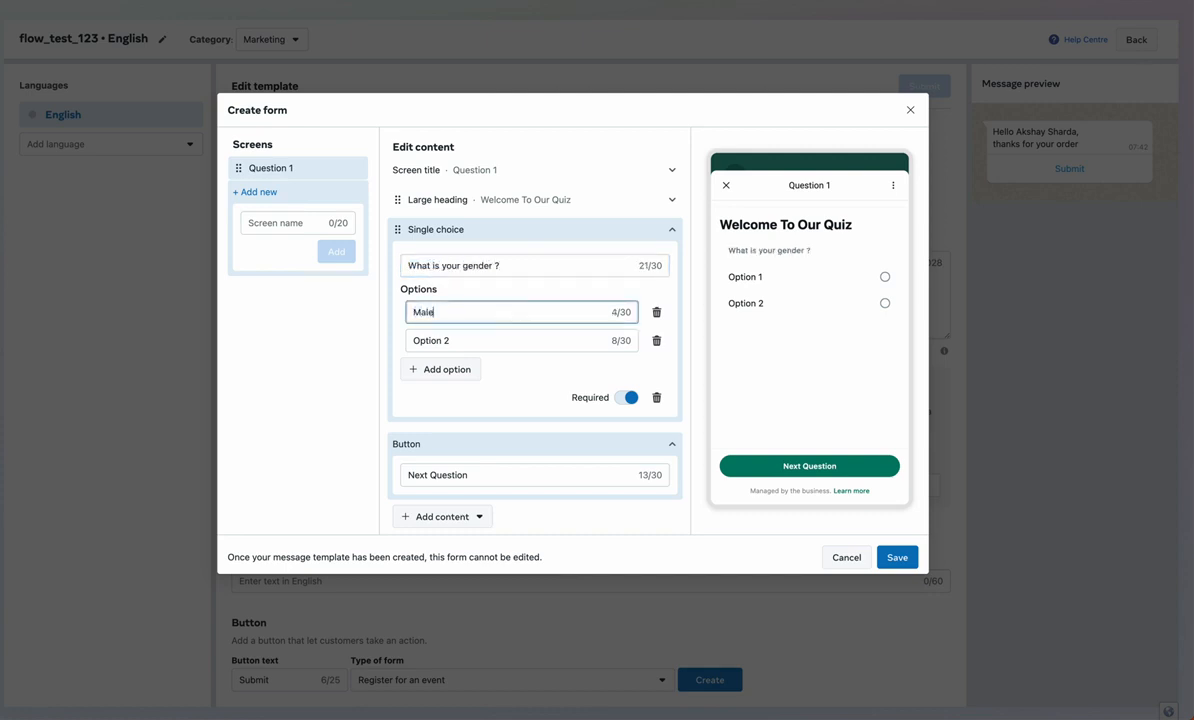
{"action": "triple_click", "coordinate": [515, 344]}
{"action": "type", "text": "Fm"}
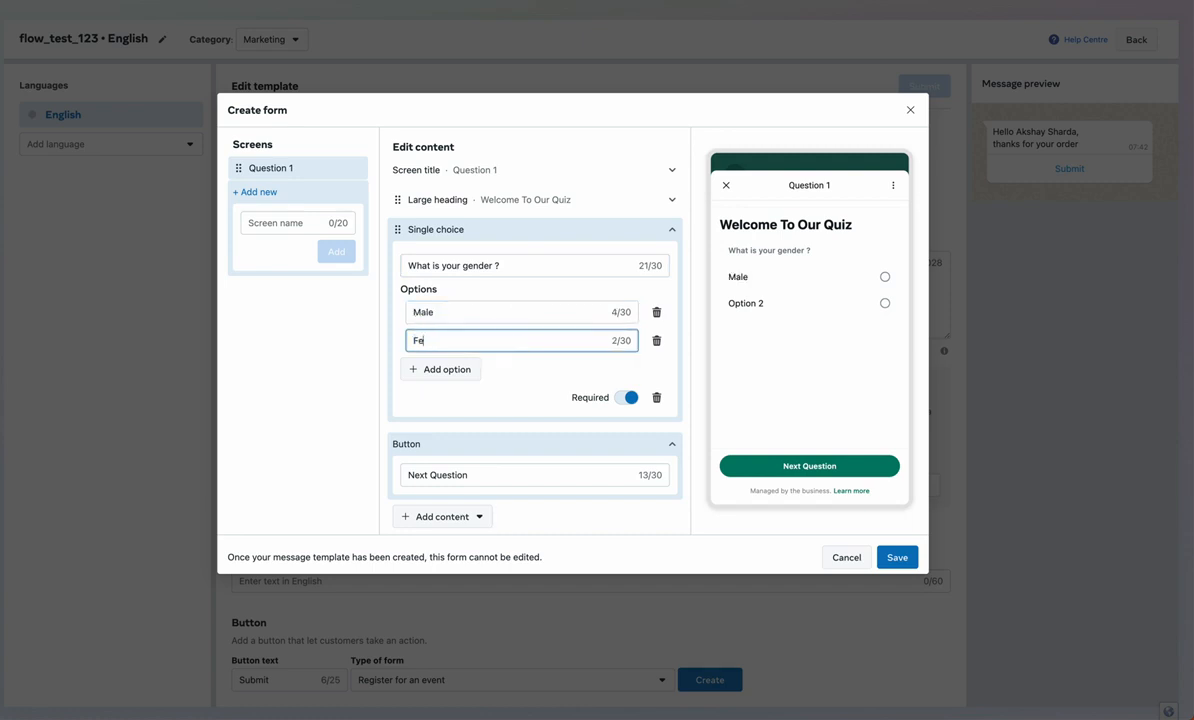
{"action": "type", "text": "male"}
{"action": "left_click", "coordinate": [470, 372]}
{"action": "triple_click", "coordinate": [472, 370]}
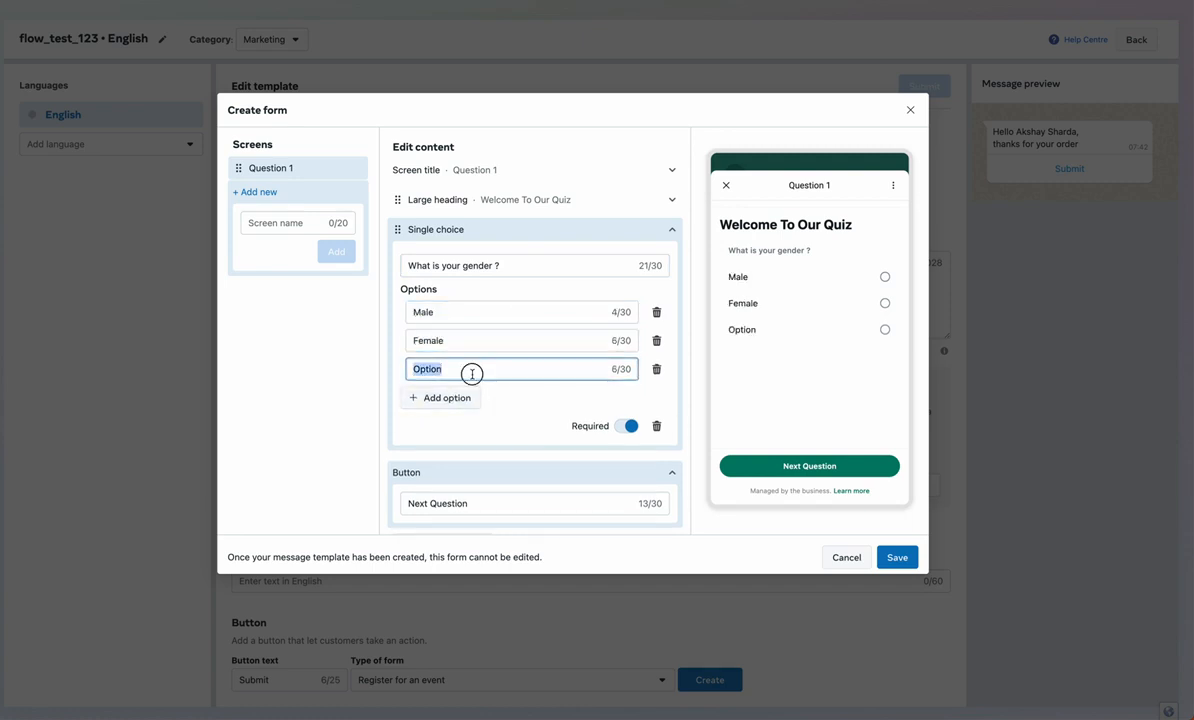
{"action": "type", "text": "Other"}
{"action": "scroll", "coordinate": [472, 376], "scroll_direction": "down", "scroll_amount": 1}
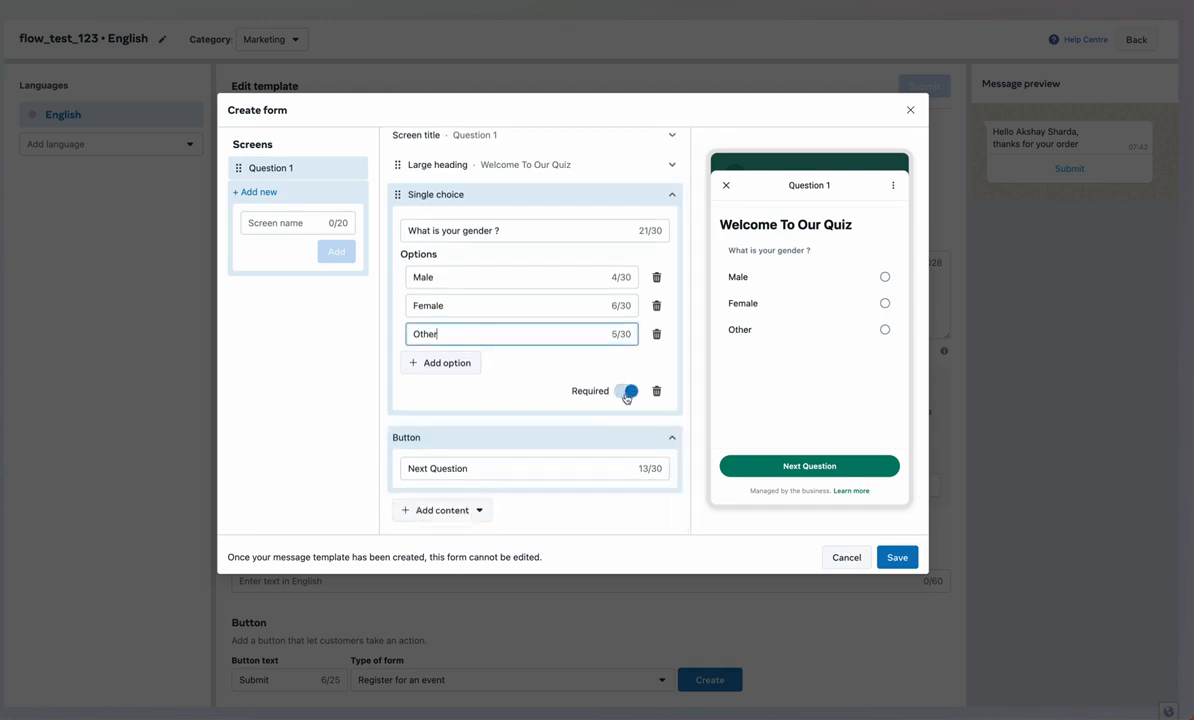
{"action": "left_click", "coordinate": [315, 223]}
{"action": "type", "text": "Question 2"}
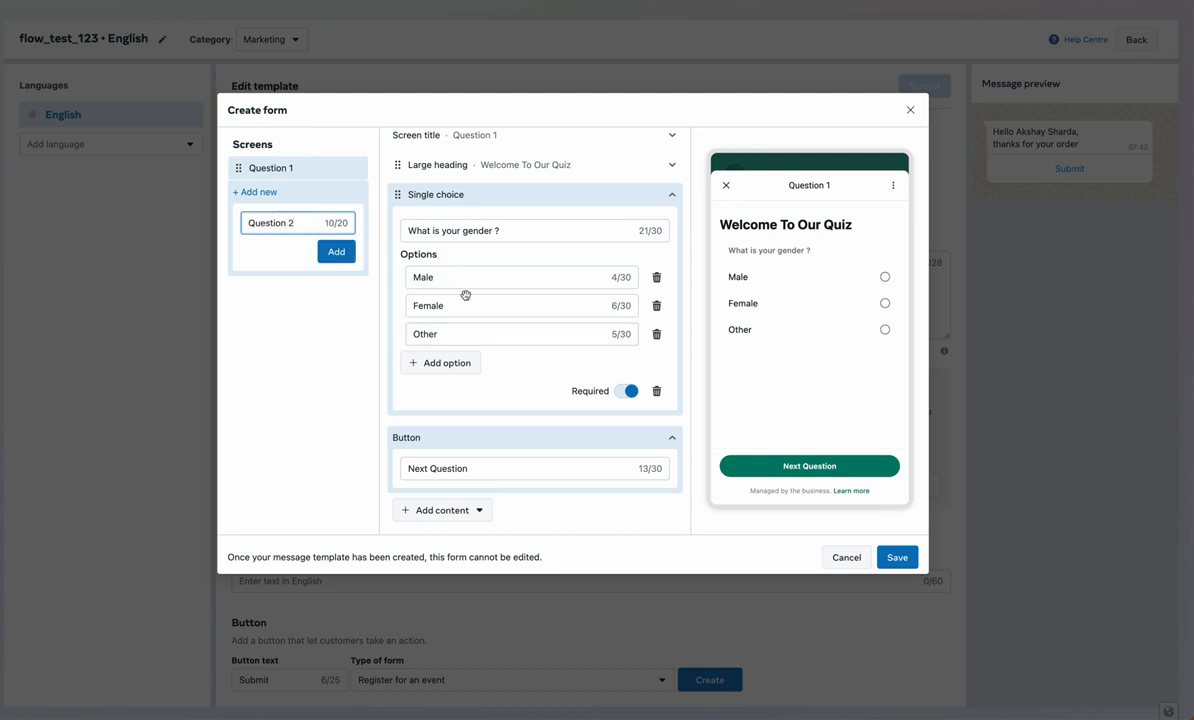
Create the Question 2 screen, set its button to 'Next Question' and delete the Short answer block
{"action": "left_click", "coordinate": [346, 257]}
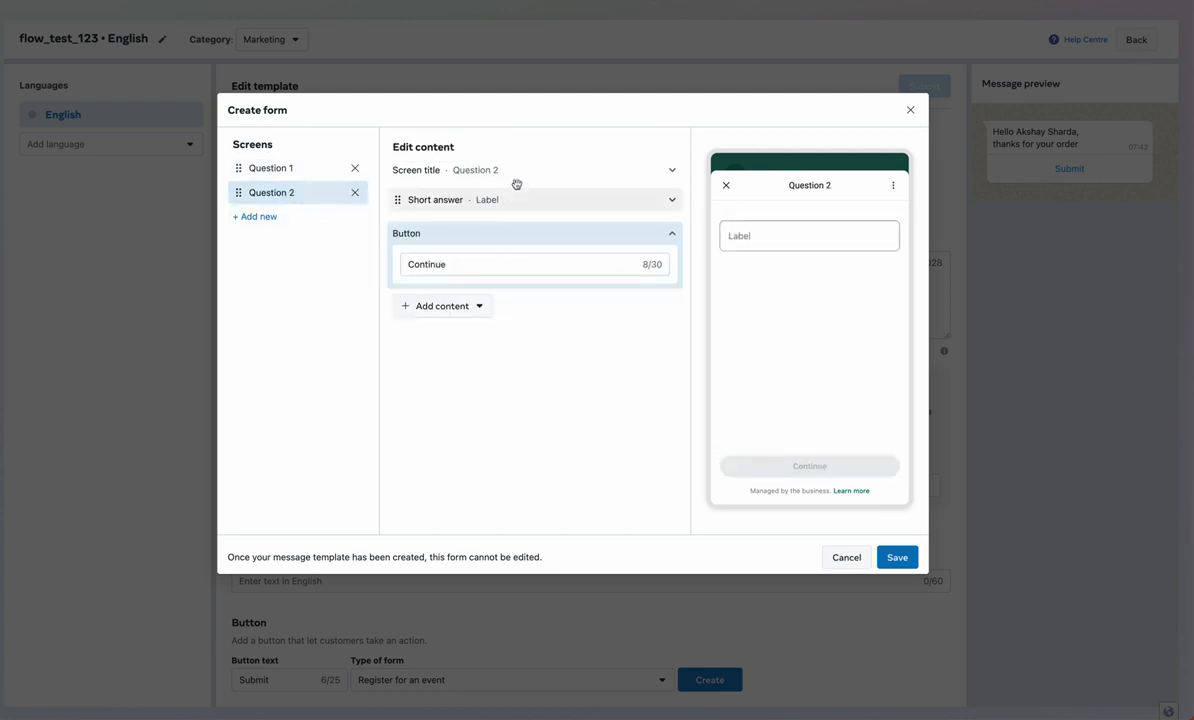
{"action": "double_click", "coordinate": [582, 267]}
{"action": "type", "text": "Ne"}
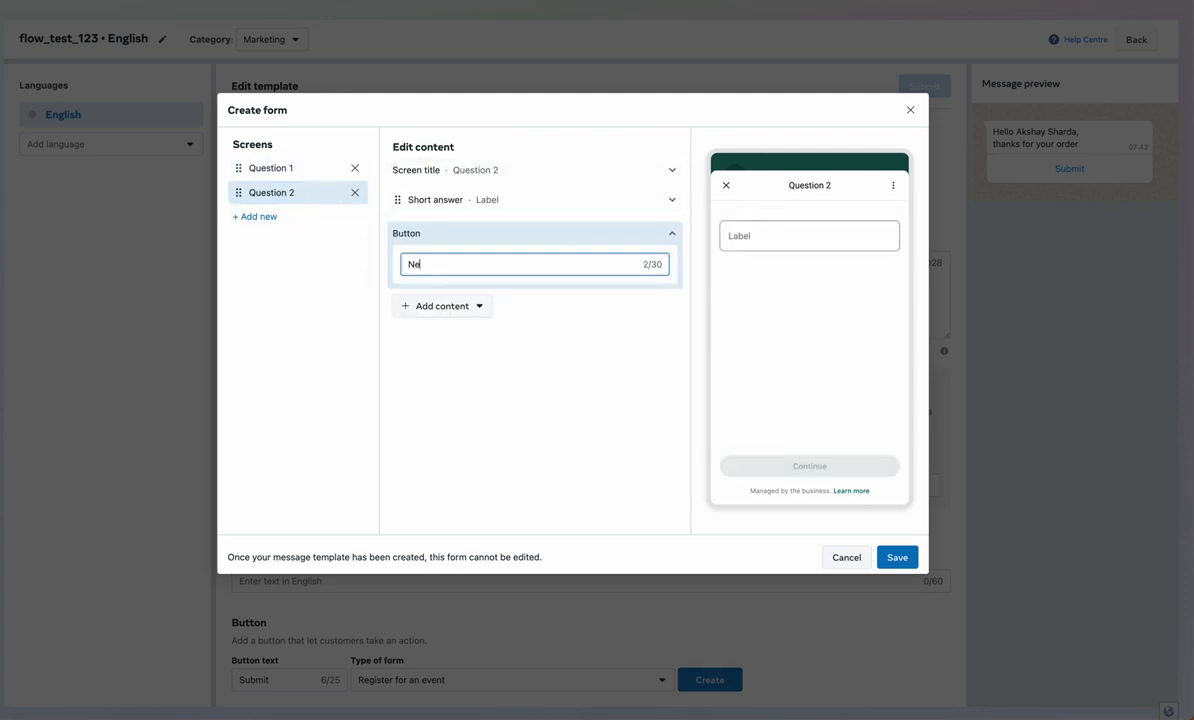
{"action": "type", "text": "xt Question"}
{"action": "left_click", "coordinate": [482, 306]}
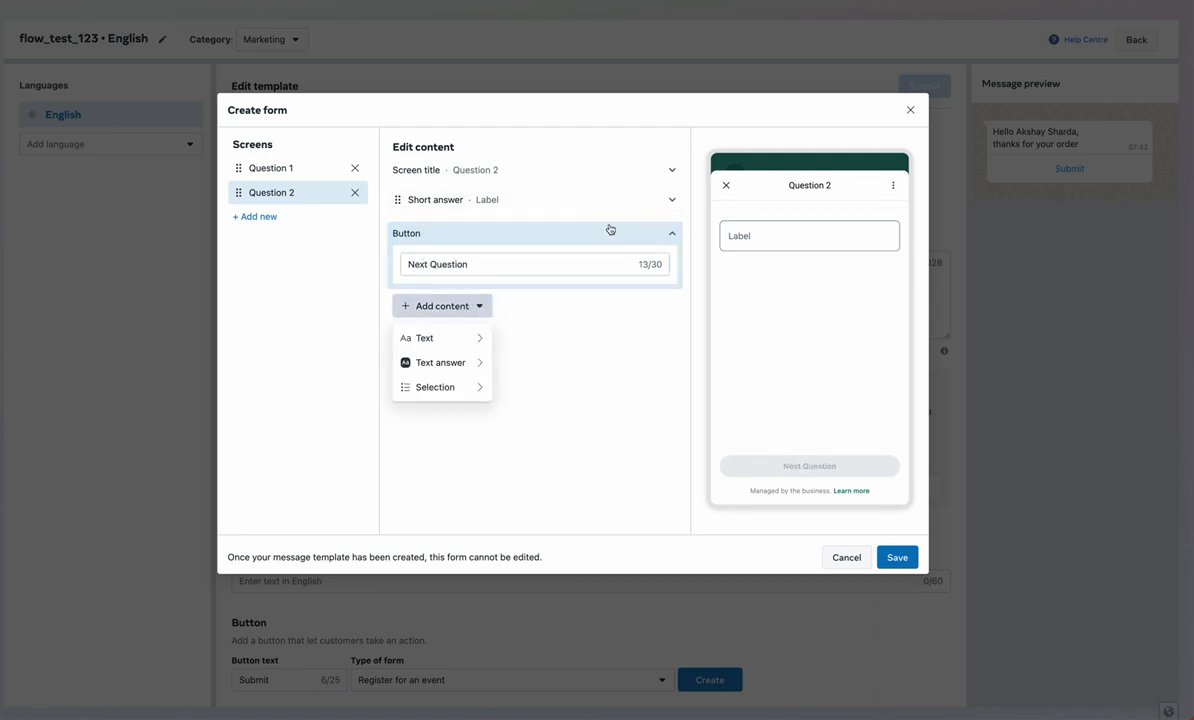
{"action": "left_click", "coordinate": [562, 199]}
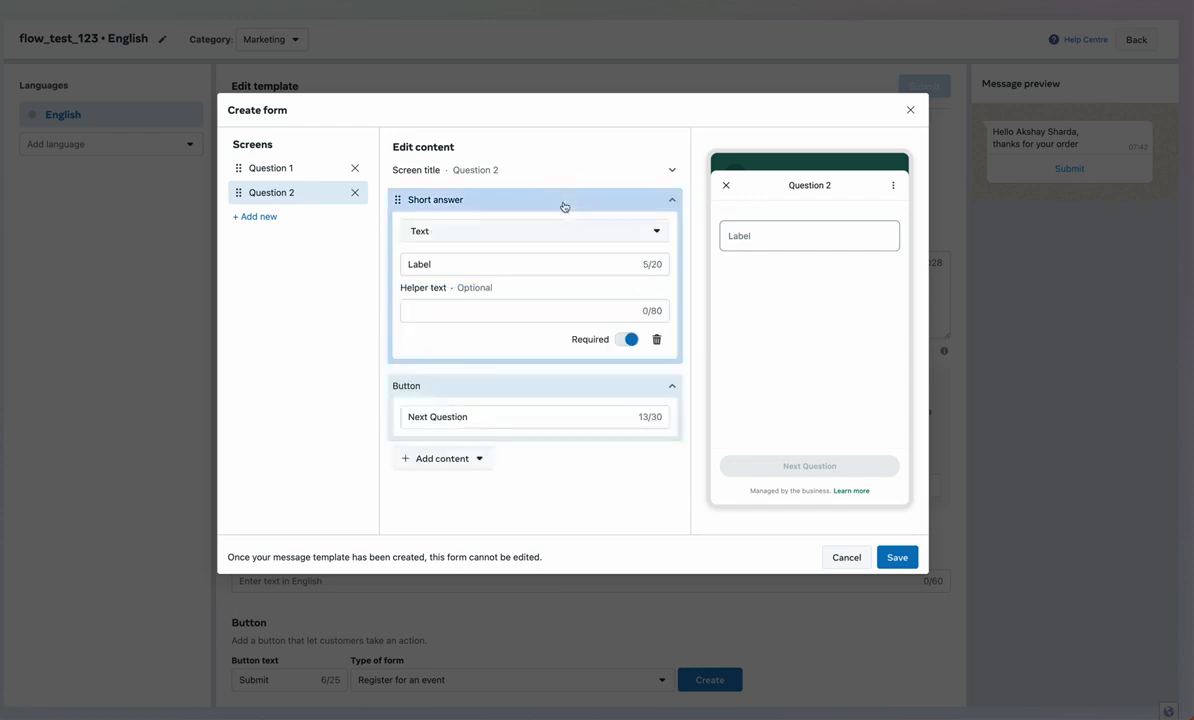
{"action": "left_click", "coordinate": [655, 339]}
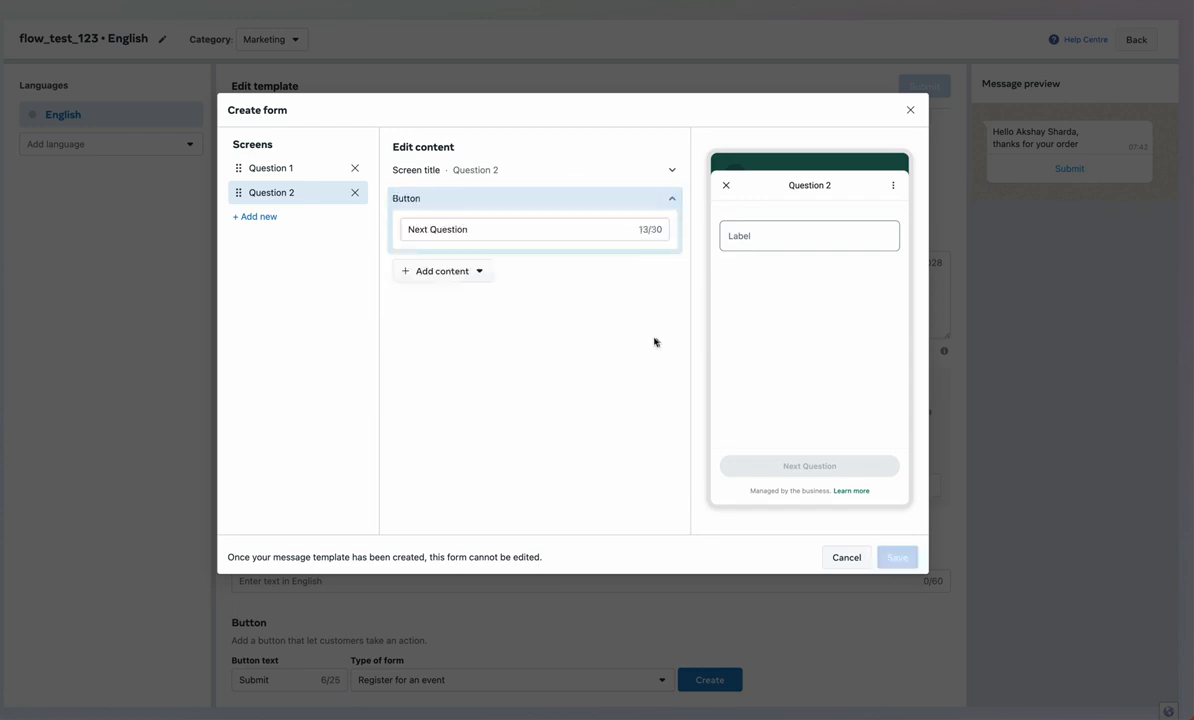
Add a single-choice question labelled 'What is your age ?' to Question 2
{"action": "left_click", "coordinate": [462, 275]}
{"action": "mouse_move", "coordinate": [460, 311]}
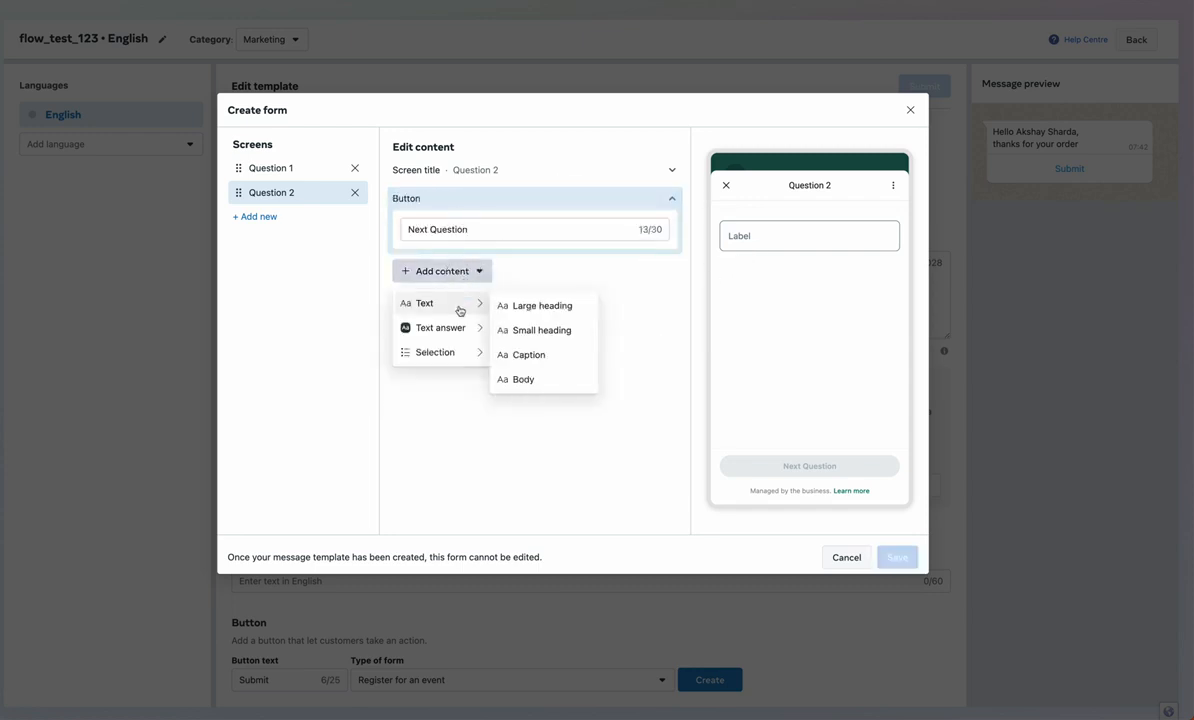
{"action": "left_click", "coordinate": [517, 331]}
{"action": "double_click", "coordinate": [482, 266]}
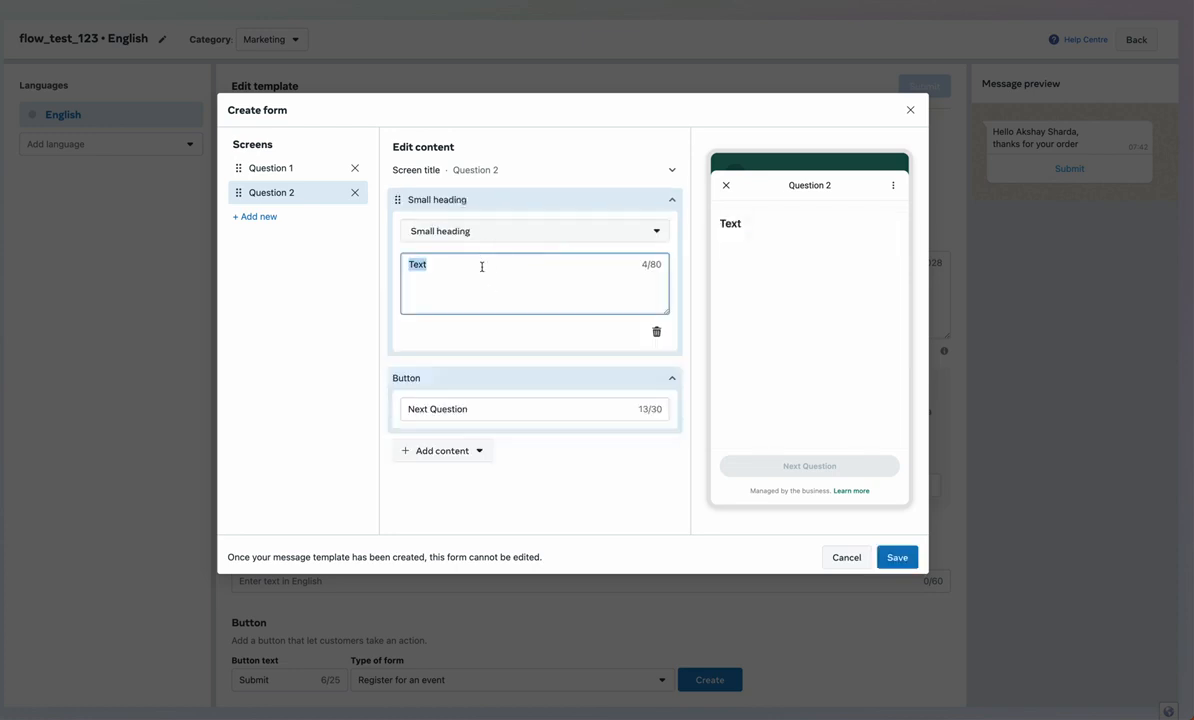
{"action": "type", "text": "What is yo"}
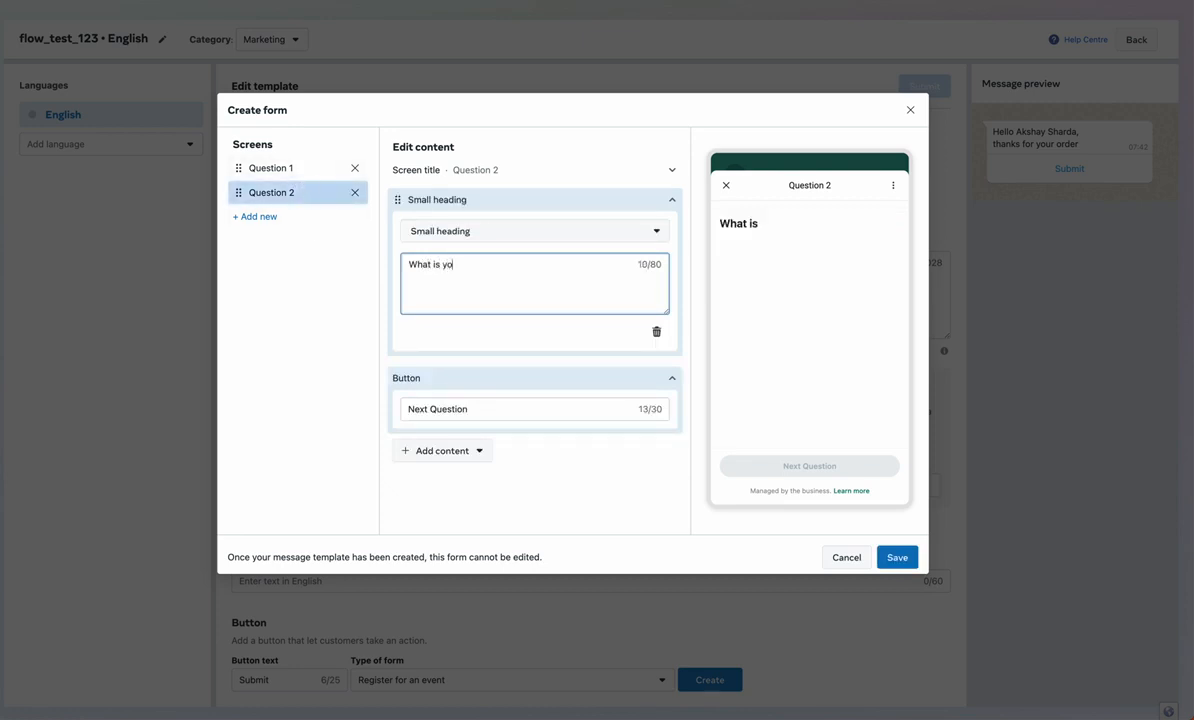
{"action": "type", "text": "ur age ?"}
{"action": "left_click", "coordinate": [458, 452]}
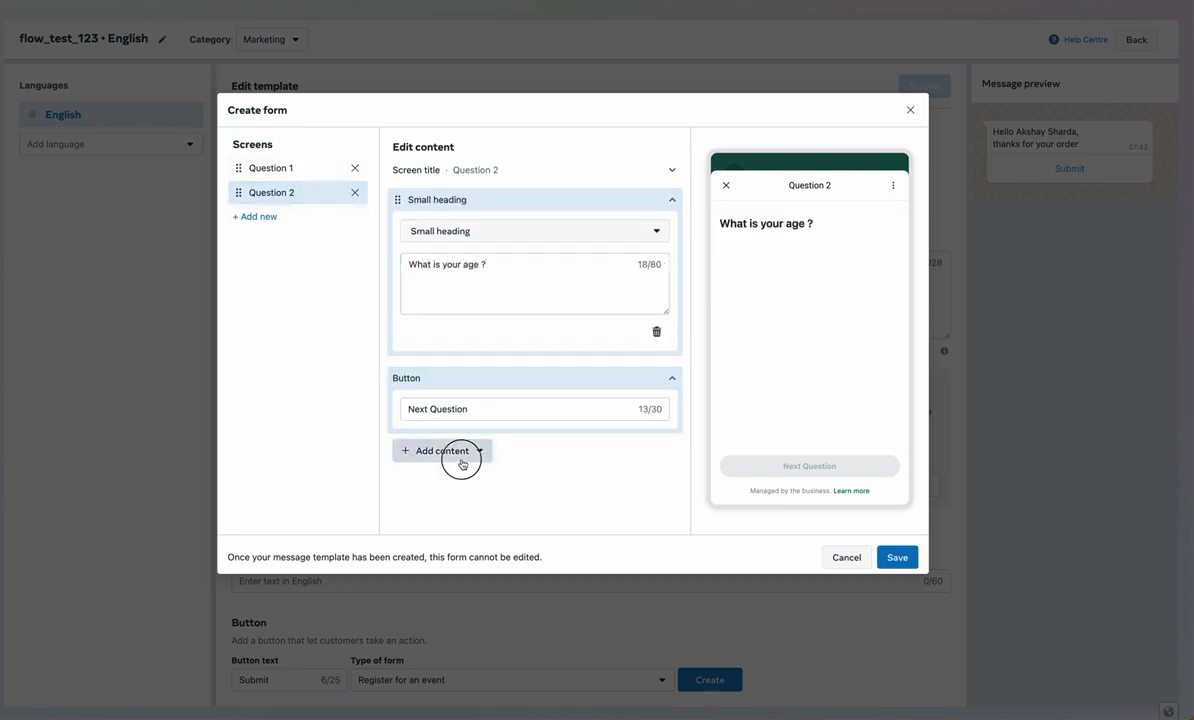
{"action": "mouse_move", "coordinate": [470, 533]}
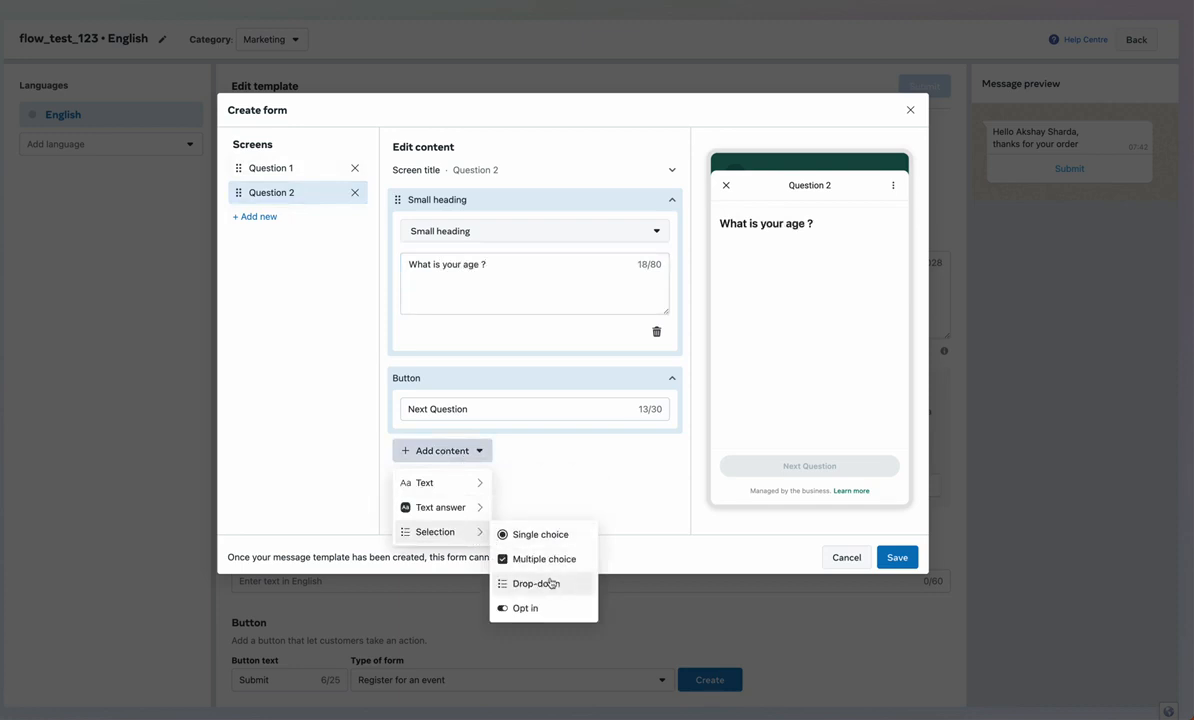
{"action": "left_click", "coordinate": [548, 537]}
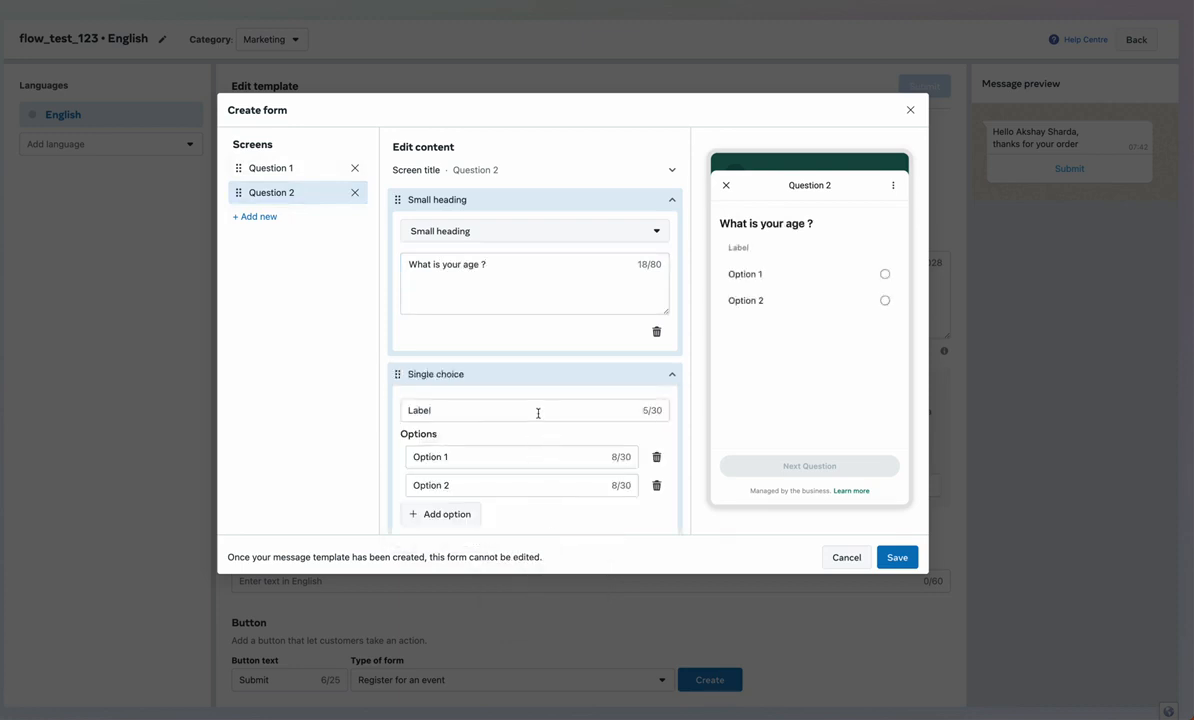
{"action": "triple_click", "coordinate": [500, 261]}
{"action": "key", "text": "ctrl+c"}
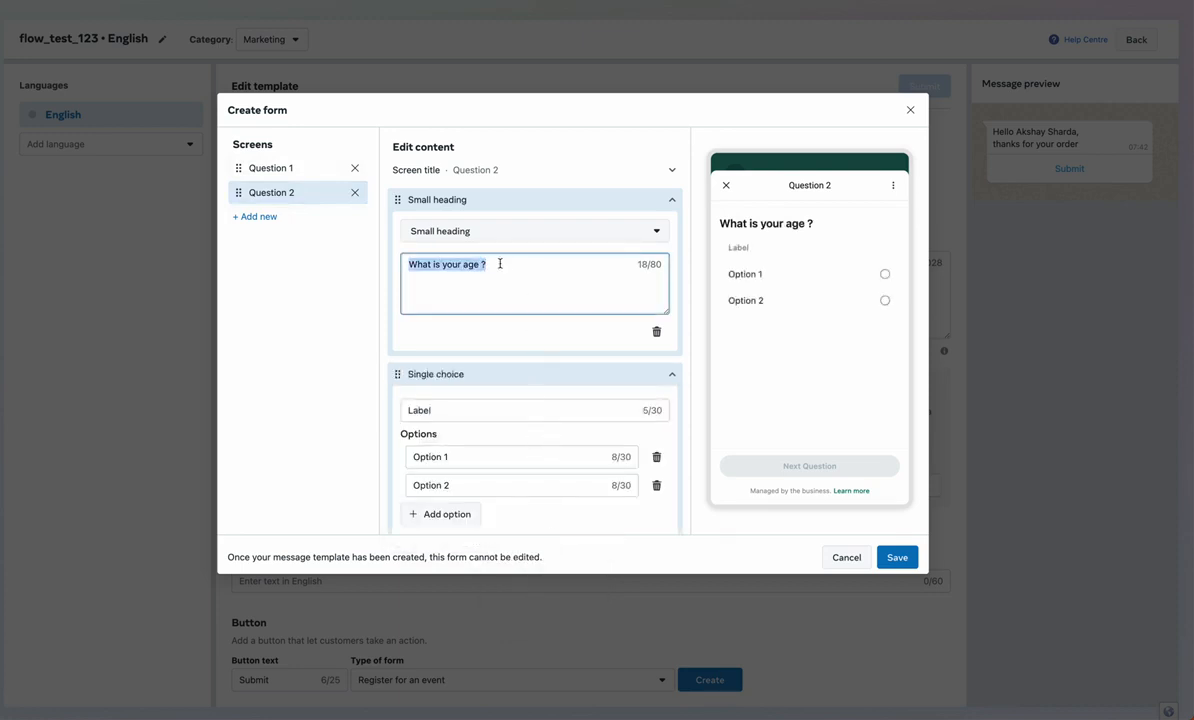
{"action": "left_click", "coordinate": [656, 331]}
{"action": "triple_click", "coordinate": [517, 235]}
{"action": "key", "text": "ctrl+v"}
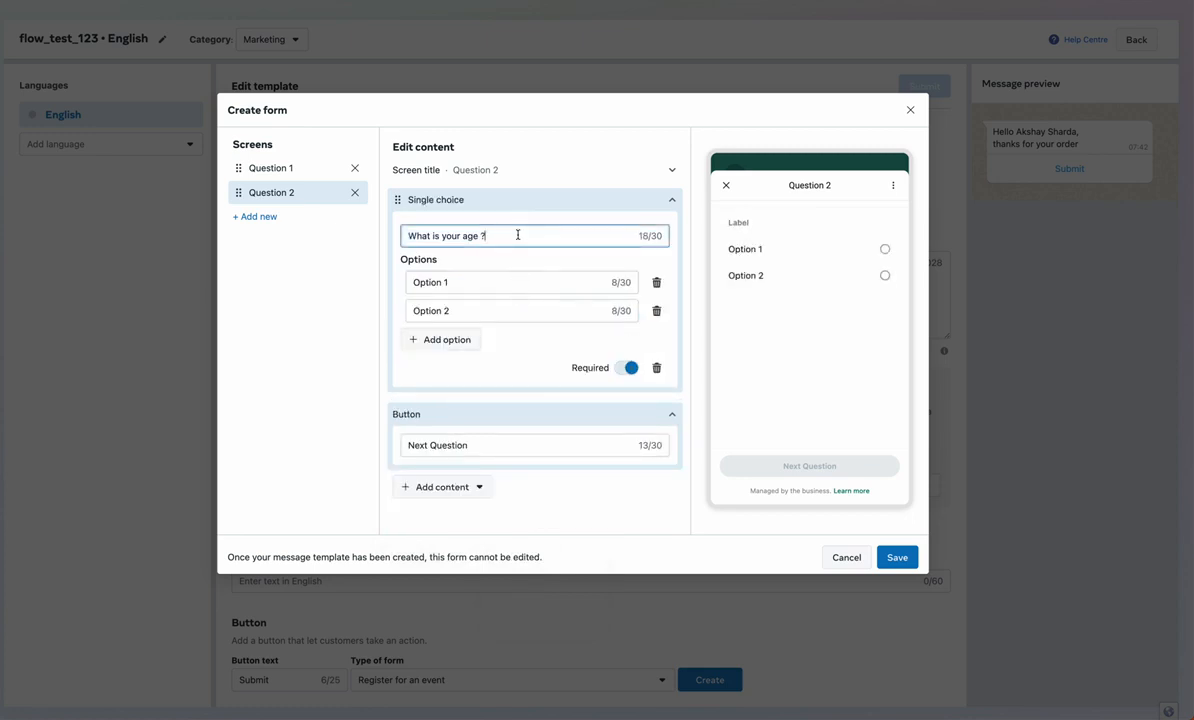
Set the age options to 'Below 18 Years', '18 - 30 Years' and 'Above 30 Years'
{"action": "left_click", "coordinate": [521, 281]}
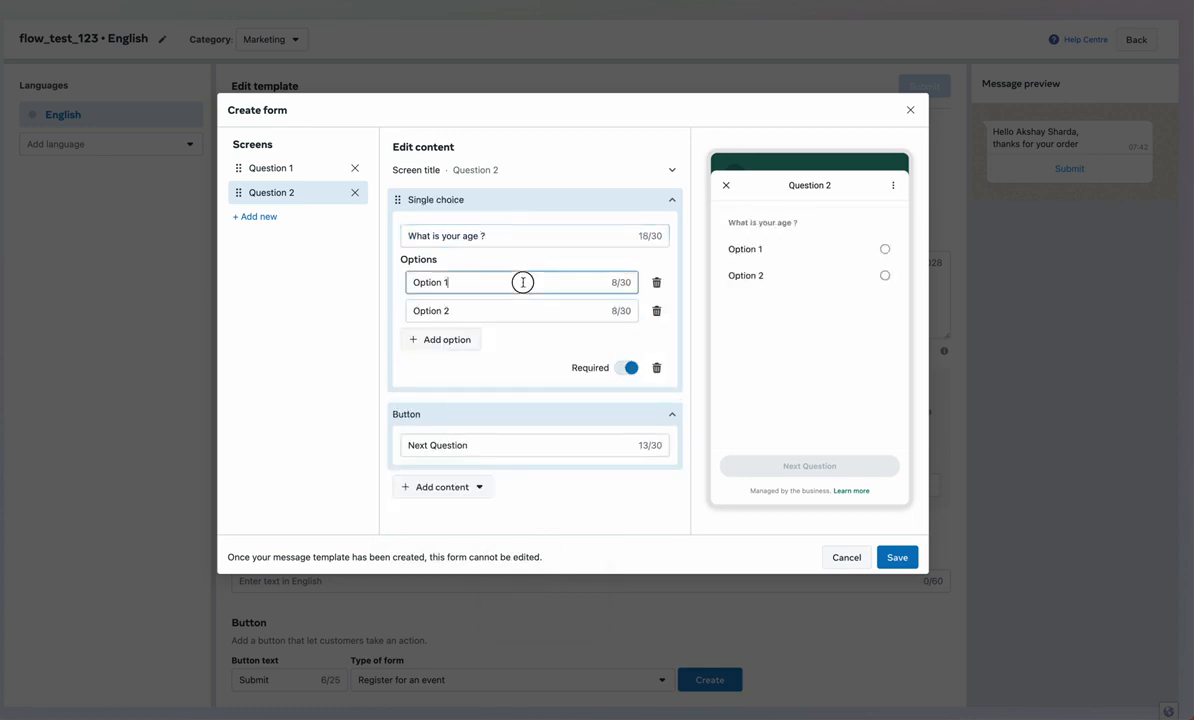
{"action": "triple_click", "coordinate": [467, 285]}
{"action": "type", "text": "Below 18 Years"}
{"action": "double_click", "coordinate": [467, 315]}
{"action": "triple_click", "coordinate": [467, 315]}
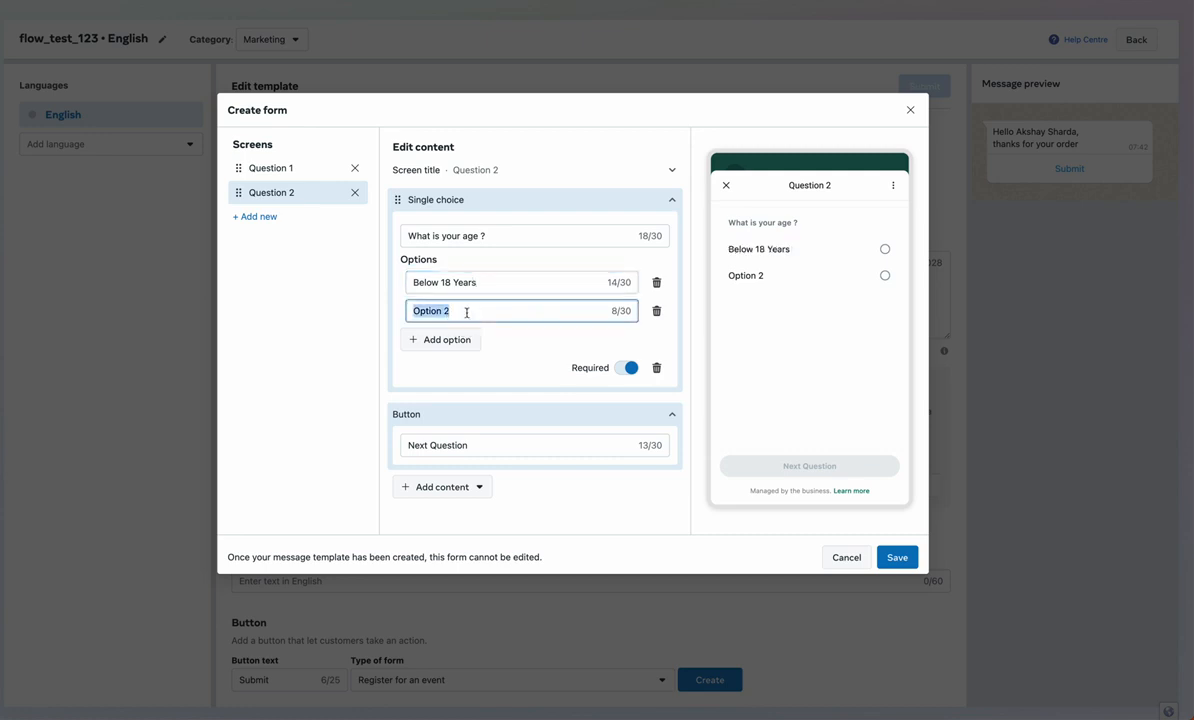
{"action": "type", "text": "18 - 30 Years"}
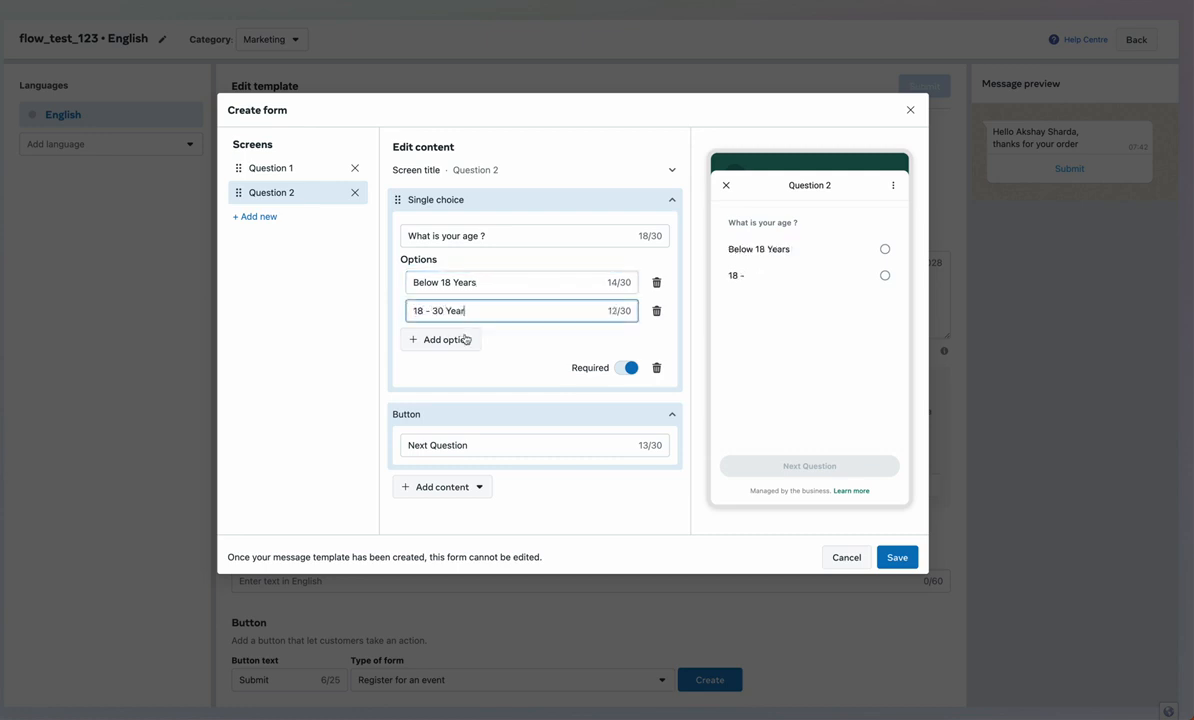
{"action": "left_click", "coordinate": [447, 339]}
{"action": "double_click", "coordinate": [461, 340]}
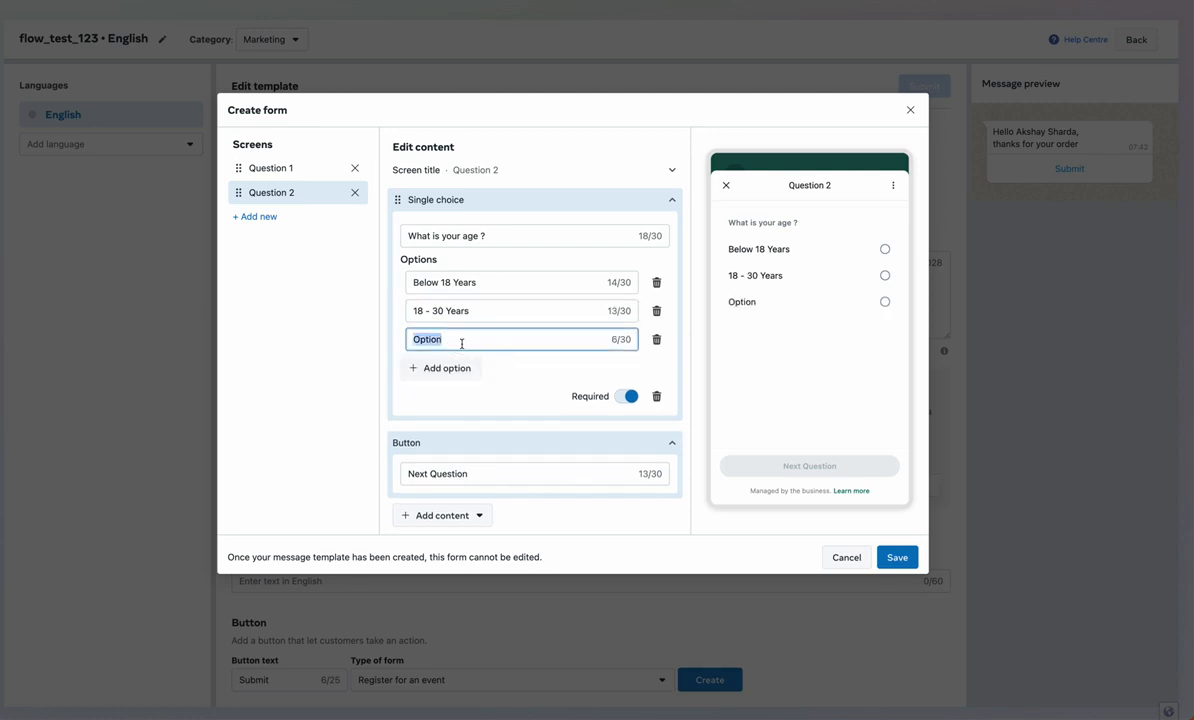
{"action": "type", "text": "Above 30 Years"}
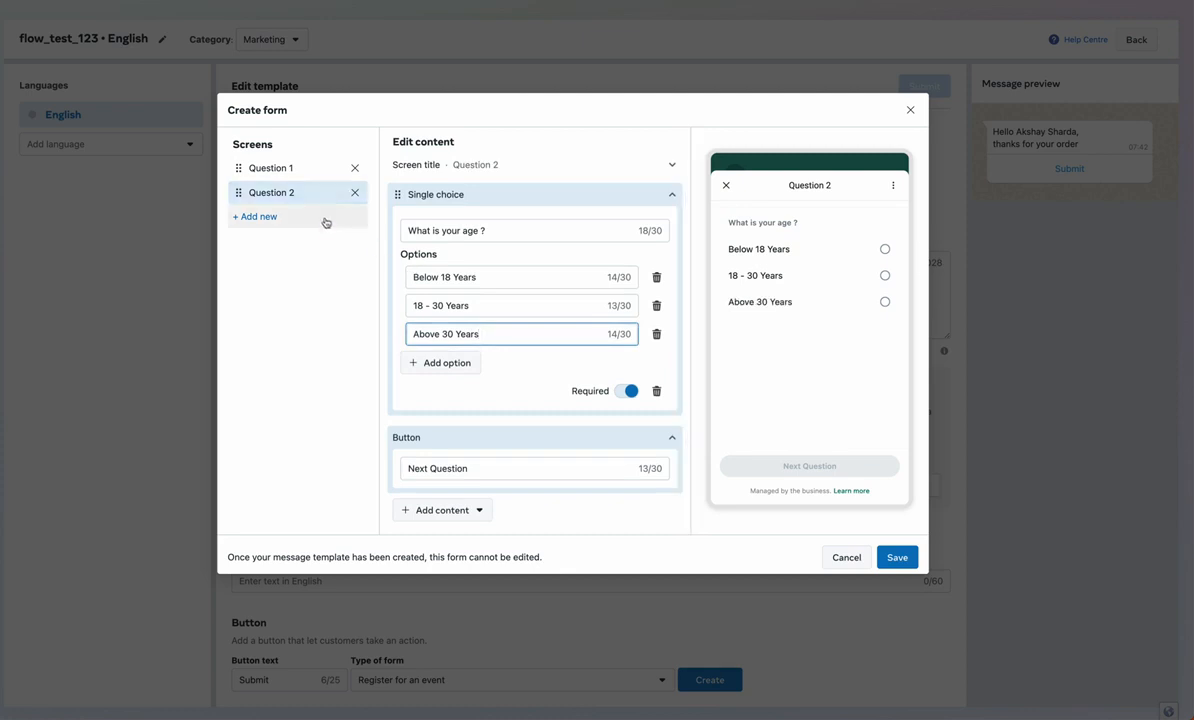
Create the Question 3 screen, delete its Short answer block and rename the button to Submit
{"action": "left_click", "coordinate": [325, 224]}
{"action": "left_click", "coordinate": [302, 248]}
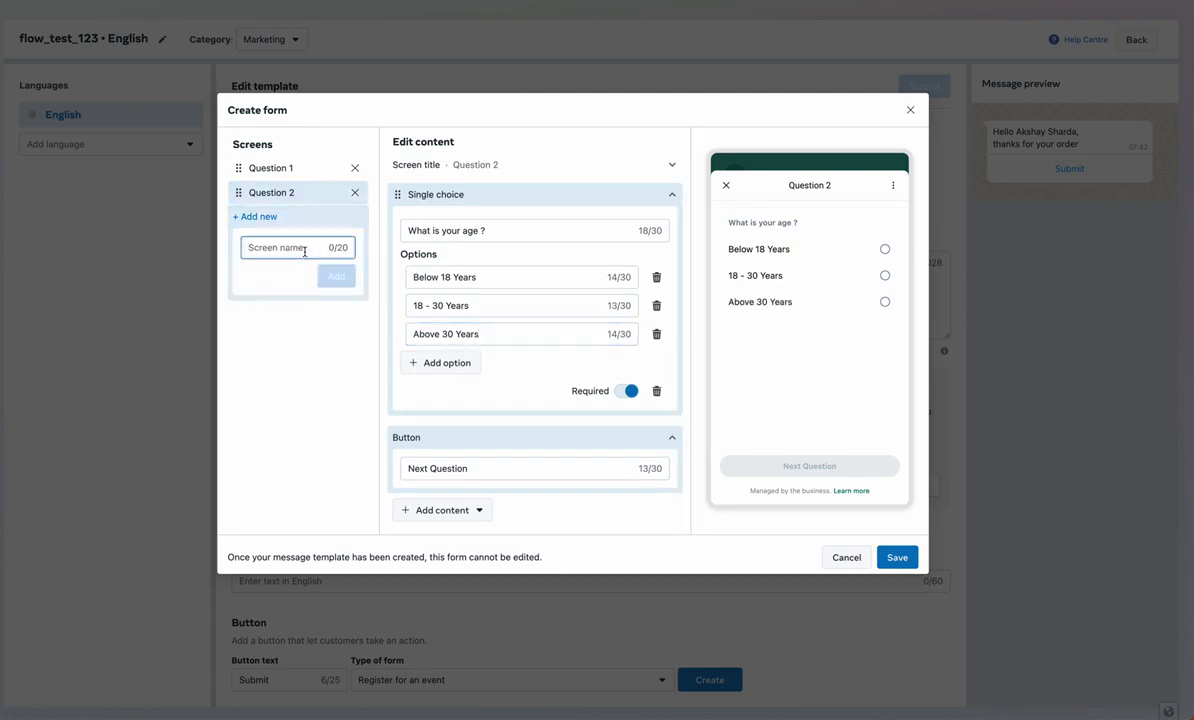
{"action": "type", "text": "Question 3"}
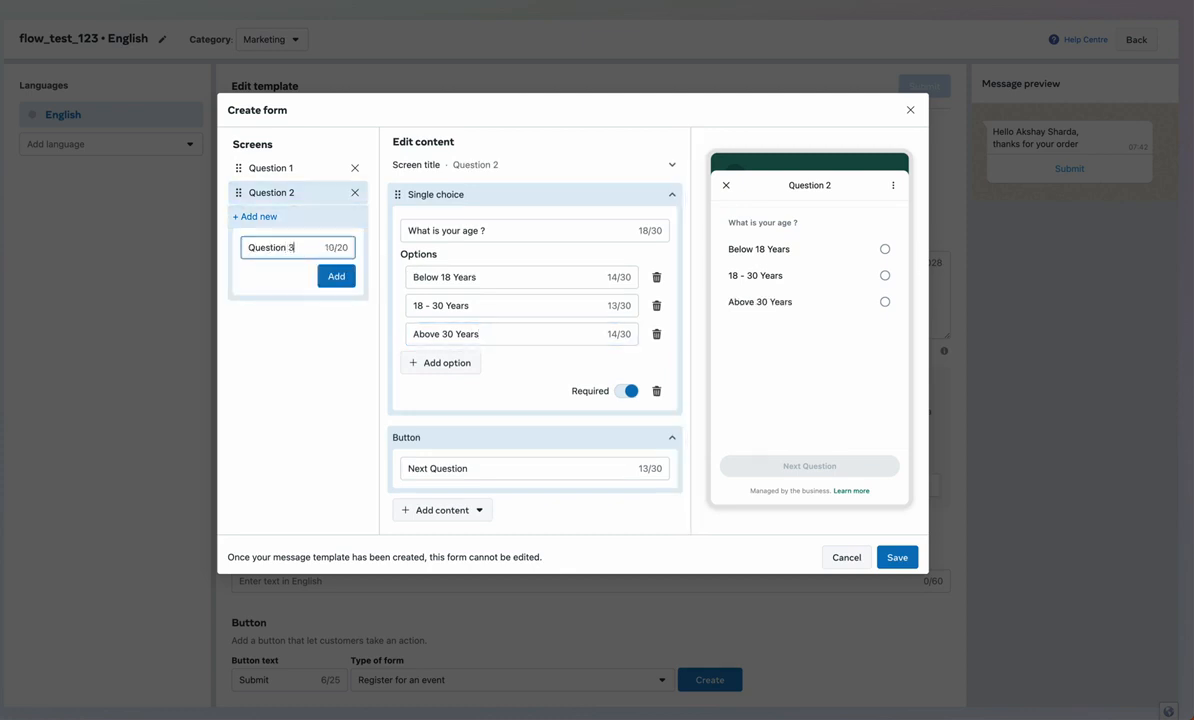
{"action": "left_click", "coordinate": [334, 276]}
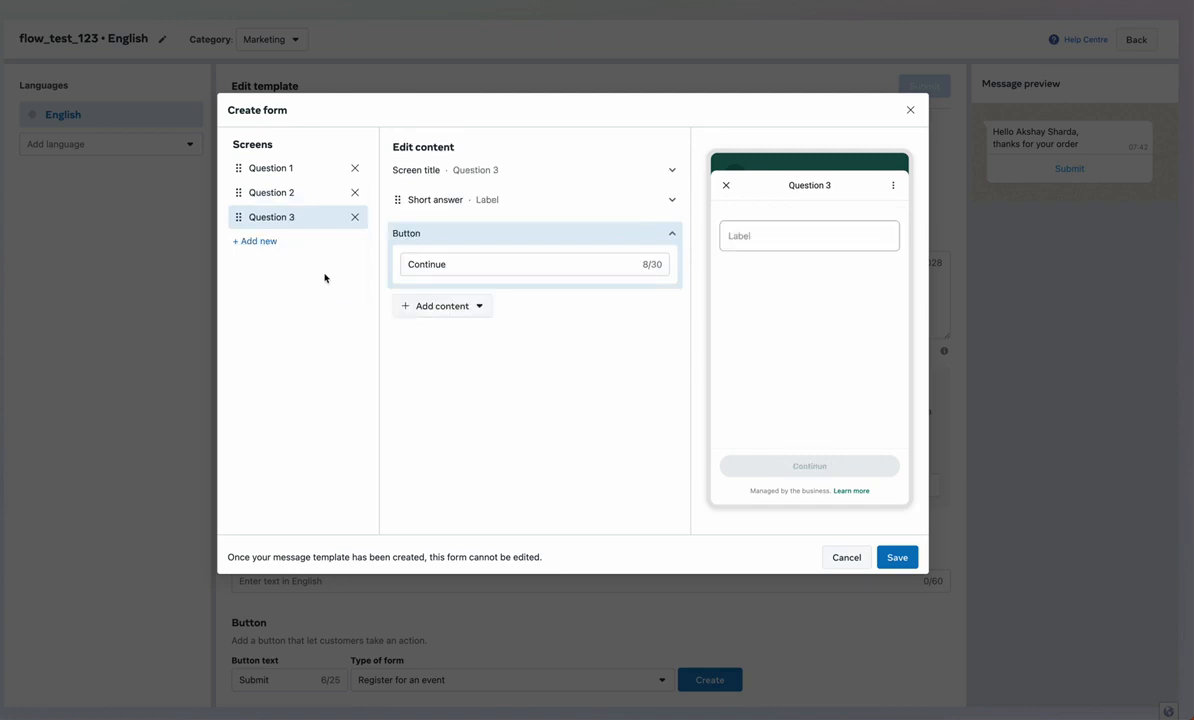
{"action": "left_click", "coordinate": [481, 204]}
{"action": "left_click", "coordinate": [658, 340]}
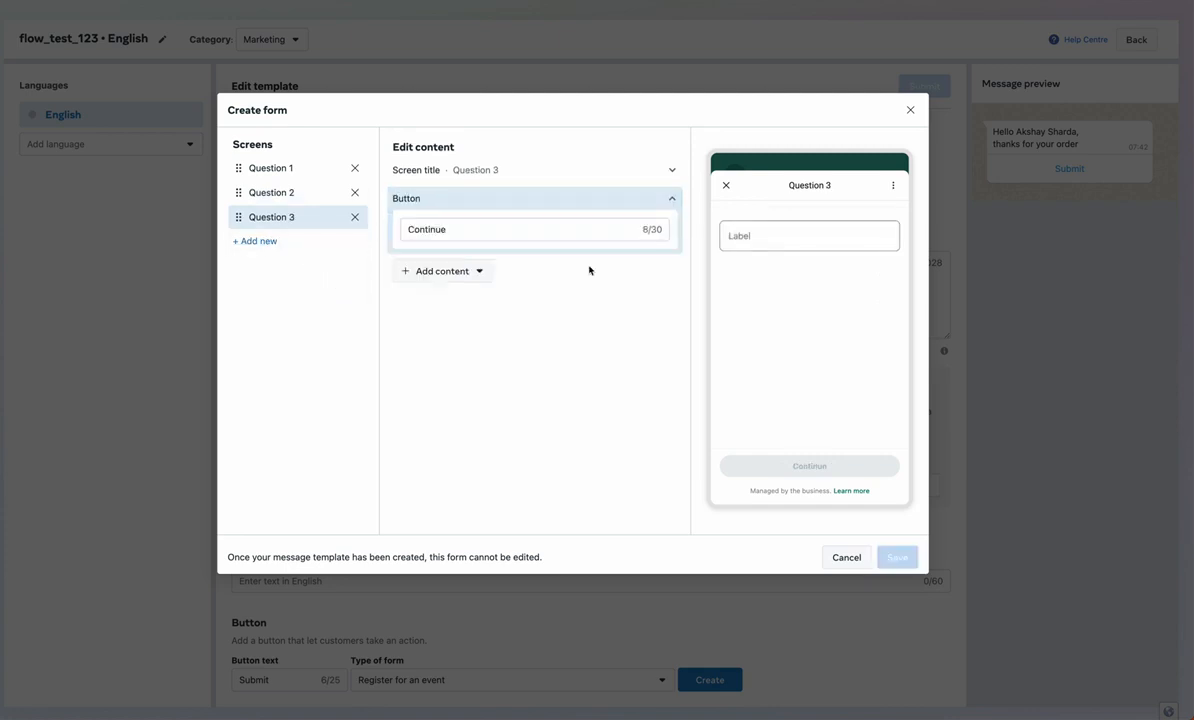
{"action": "left_click", "coordinate": [474, 229]}
{"action": "double_click", "coordinate": [474, 229]}
{"action": "type", "text": "Submi"}
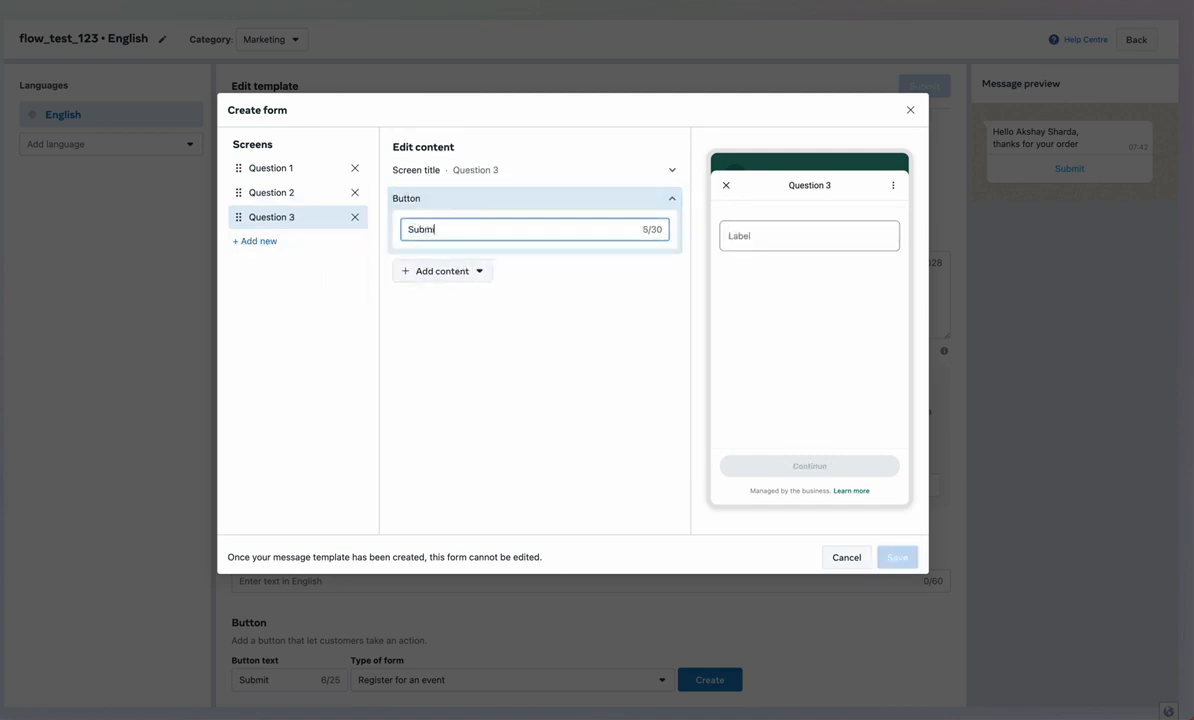
{"action": "type", "text": "t"}
Add single-choice 'How would you like to rate us' with 5 Star, 4 Star and Average options
{"action": "left_click", "coordinate": [477, 270]}
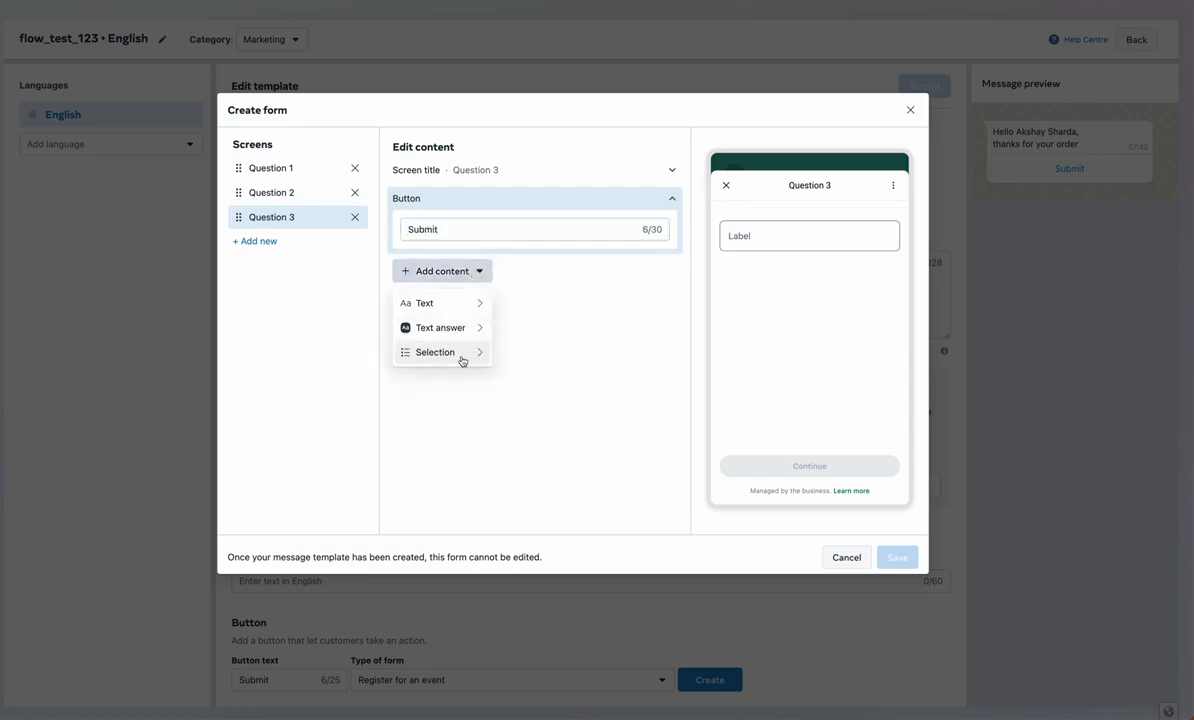
{"action": "mouse_move", "coordinate": [462, 360]}
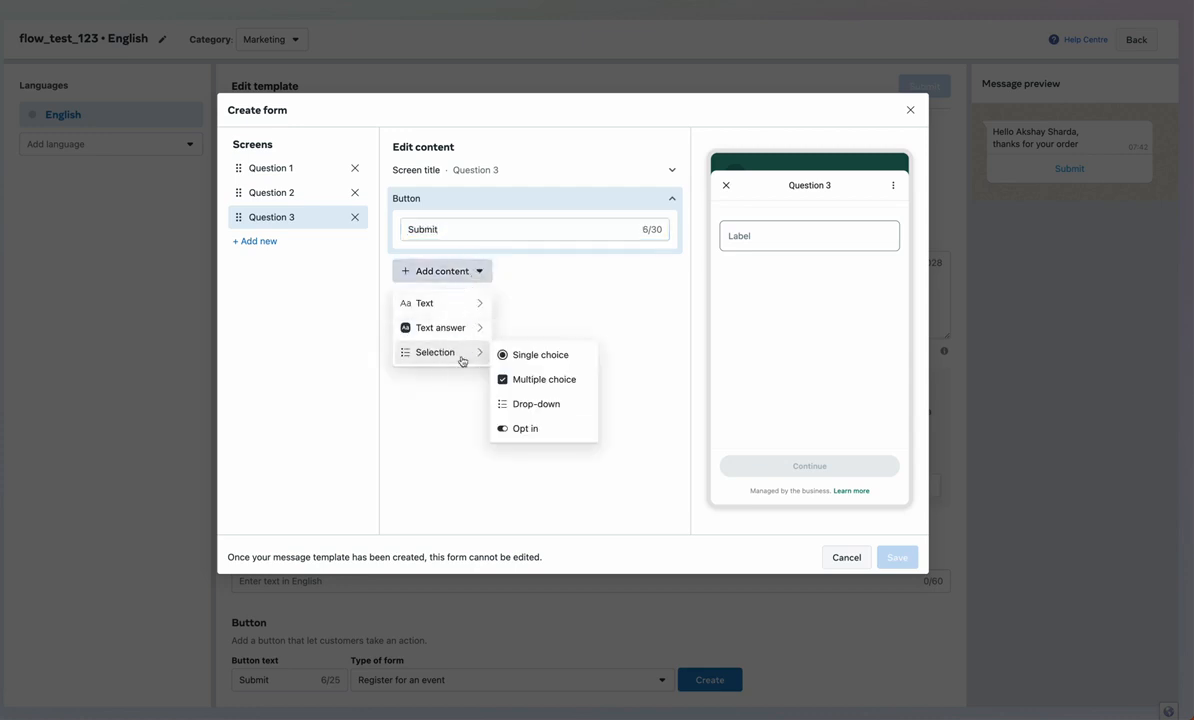
{"action": "left_click", "coordinate": [540, 355]}
{"action": "double_click", "coordinate": [493, 235]}
{"action": "type", "text": "H"}
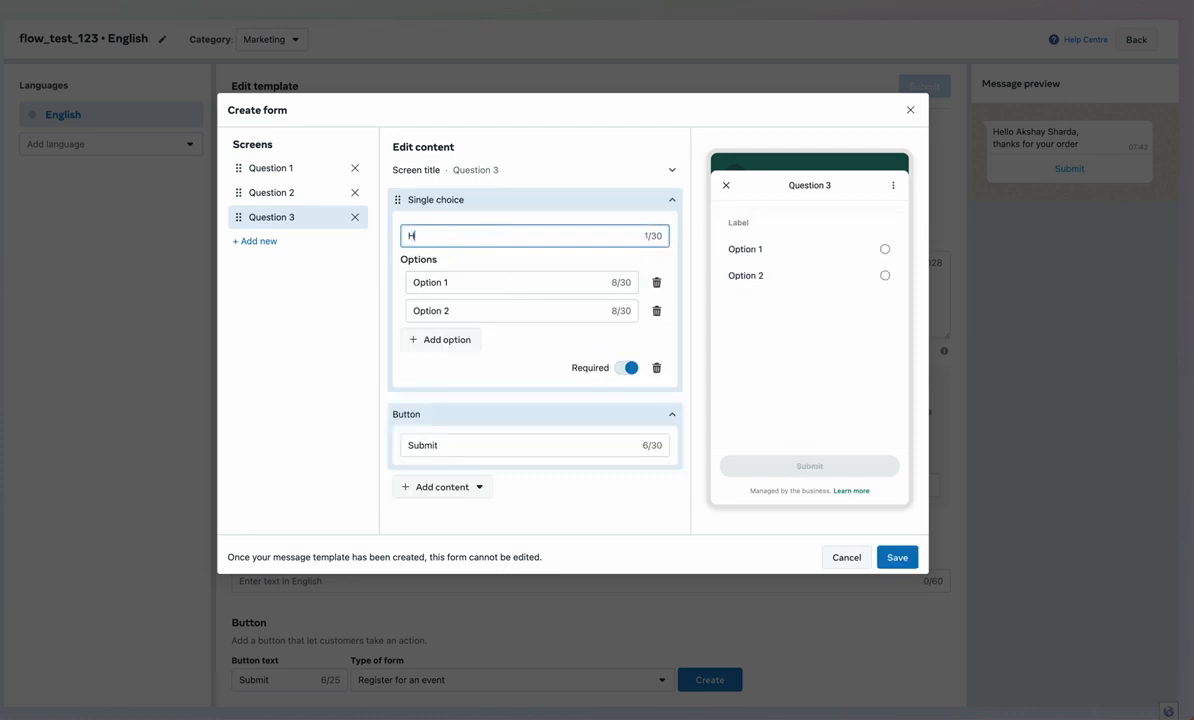
{"action": "type", "text": "ow would you like to rate us?"}
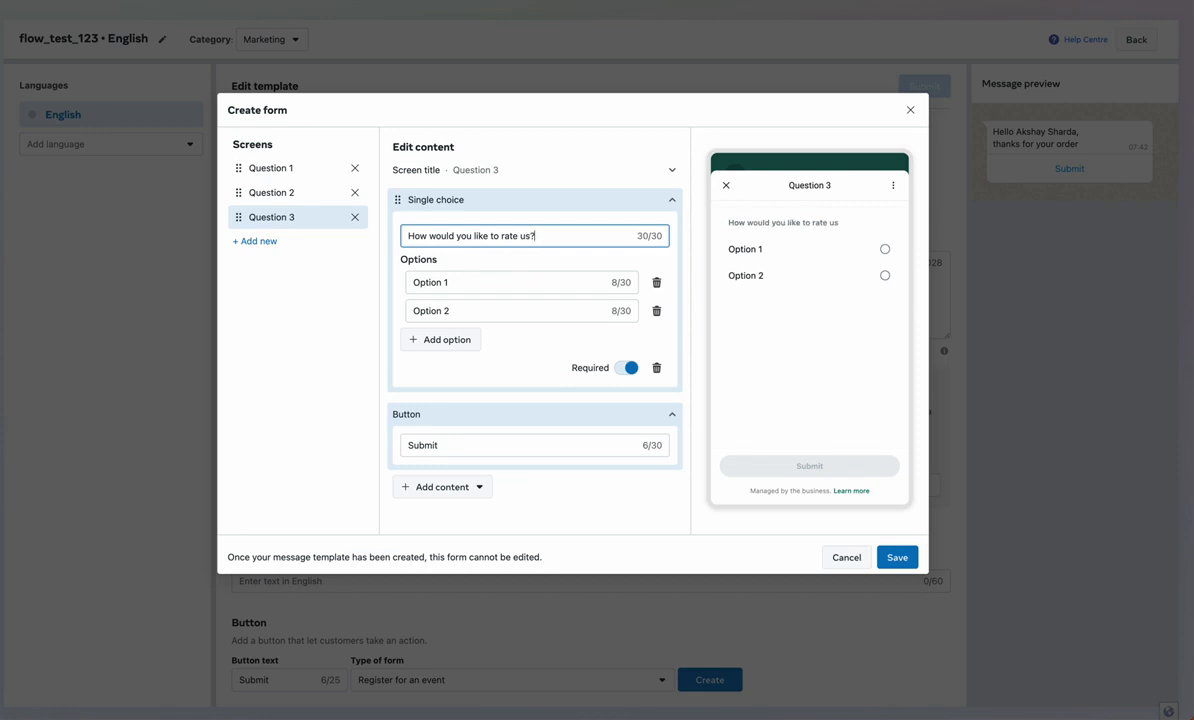
{"action": "triple_click", "coordinate": [528, 282]}
{"action": "type", "text": "5 St"}
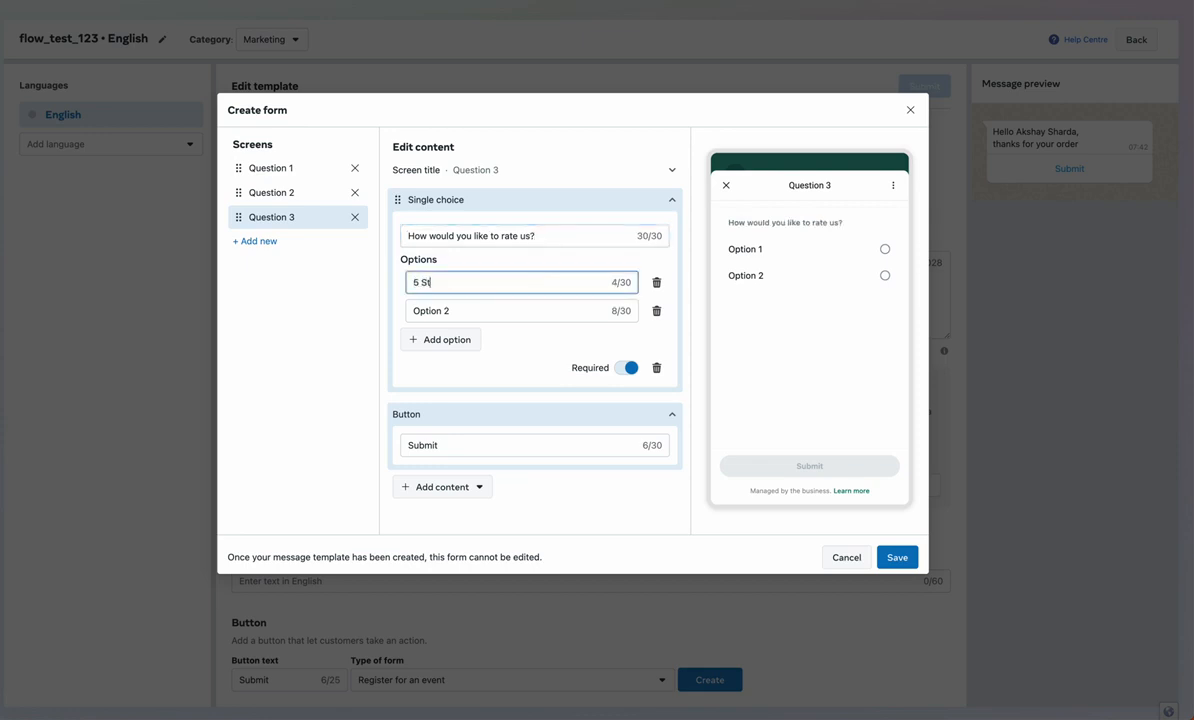
{"action": "type", "text": "ar"}
{"action": "triple_click", "coordinate": [541, 307]}
{"action": "type", "text": "4"}
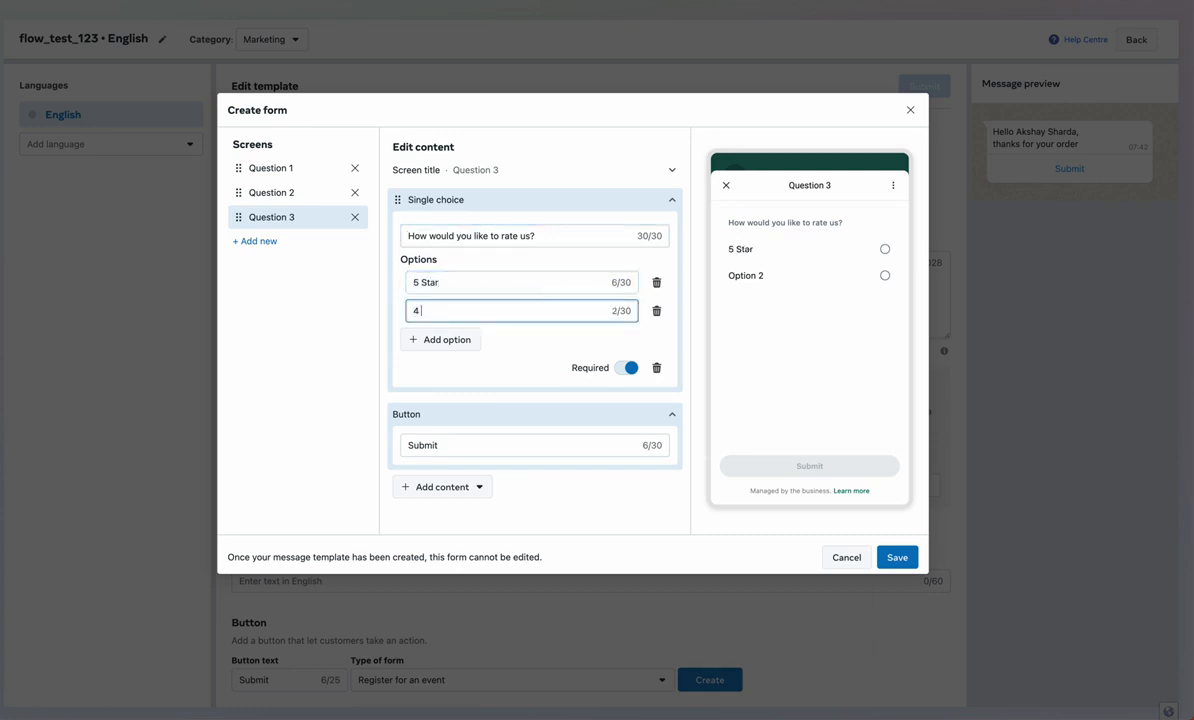
{"action": "left_click", "coordinate": [466, 339]}
{"action": "triple_click", "coordinate": [466, 339]}
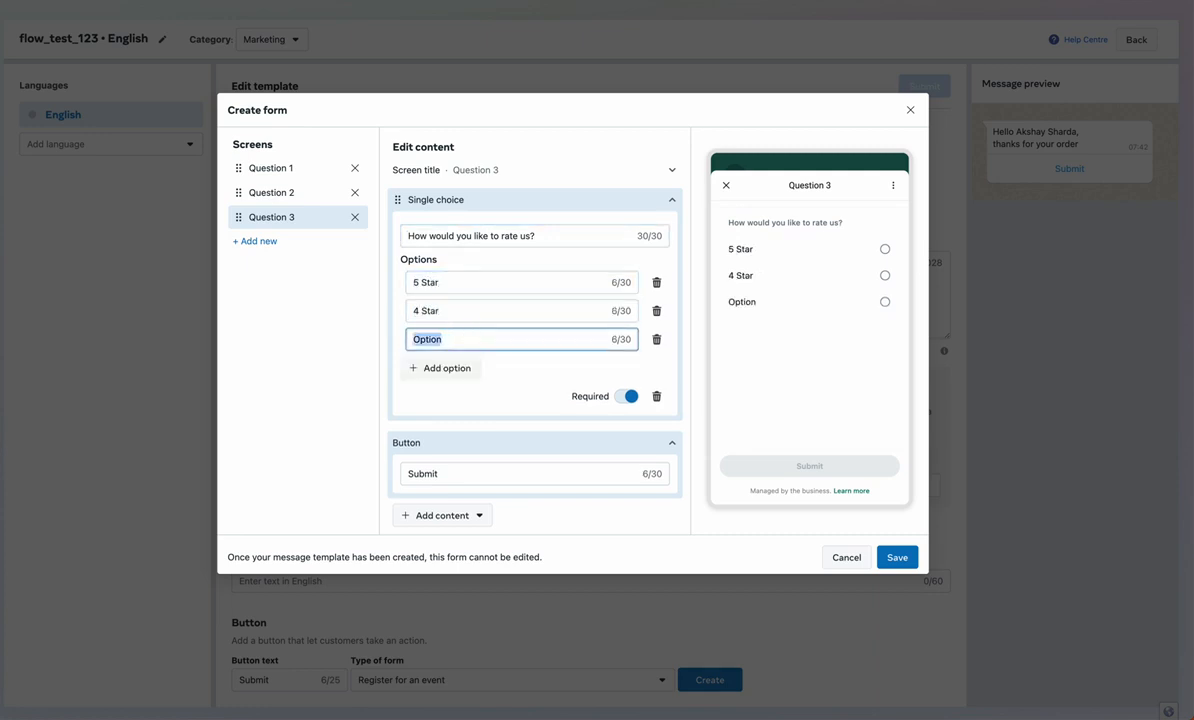
{"action": "type", "text": "Average"}
Test the Question 1 preview by selecting Female
{"action": "scroll", "coordinate": [664, 501], "scroll_direction": "down", "scroll_amount": 1}
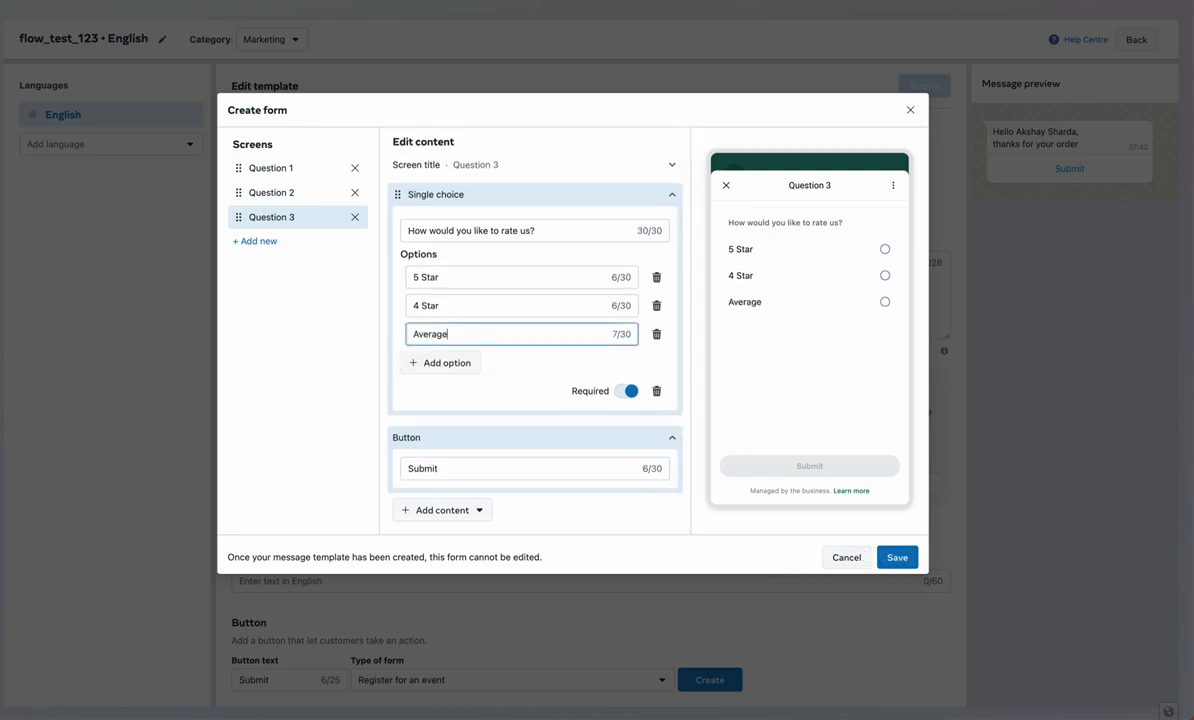
{"action": "left_click", "coordinate": [299, 172]}
{"action": "left_click", "coordinate": [883, 305]}
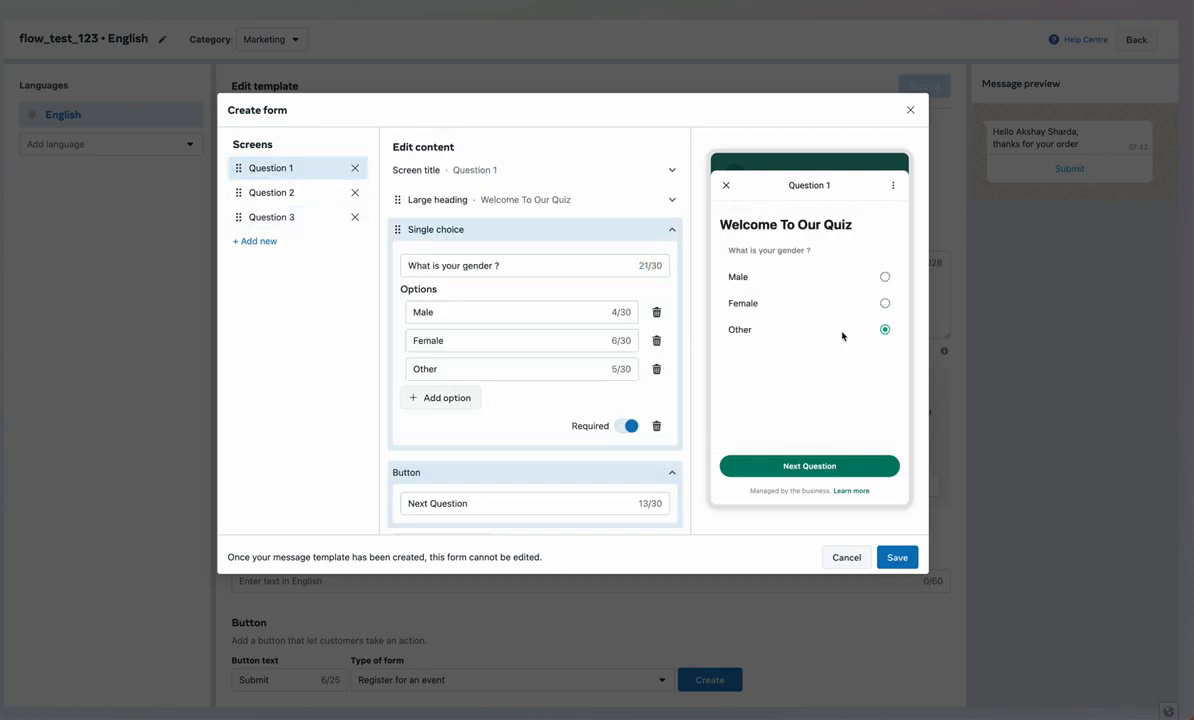
Test answers in the Question 2 and Question 3 previews, then save the quiz form
{"action": "left_click", "coordinate": [300, 192]}
{"action": "left_click", "coordinate": [835, 286]}
{"action": "left_click", "coordinate": [835, 303]}
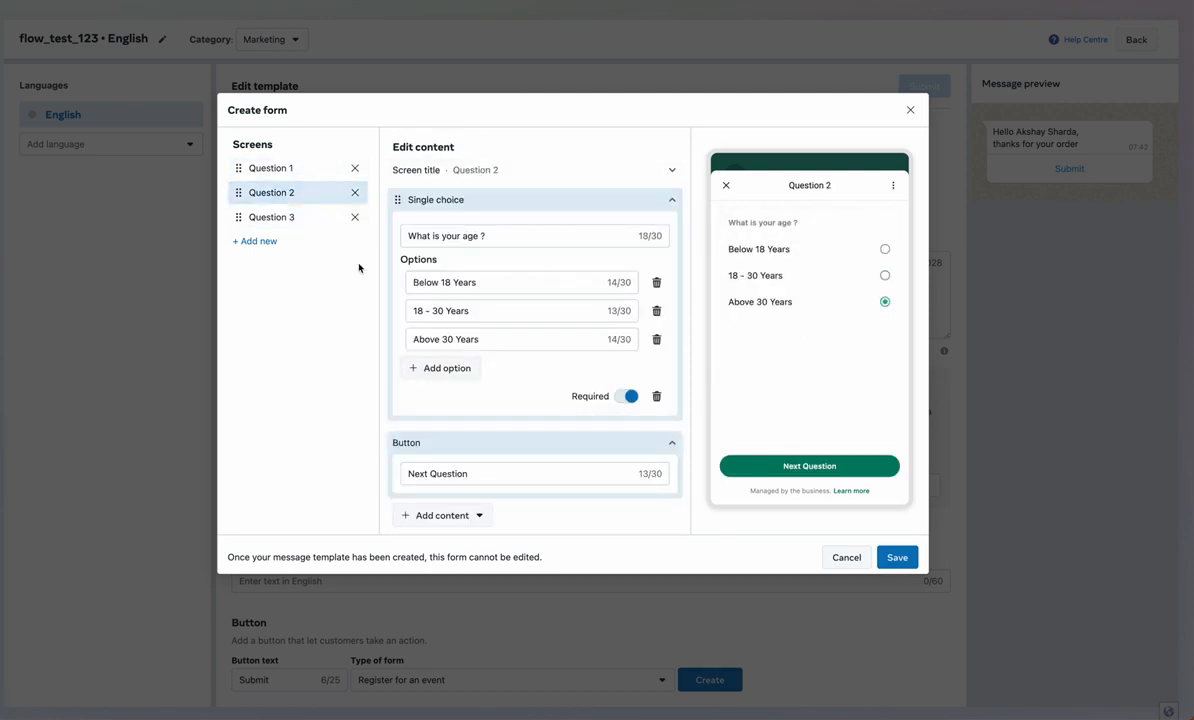
{"action": "left_click", "coordinate": [280, 216]}
{"action": "left_click", "coordinate": [782, 247]}
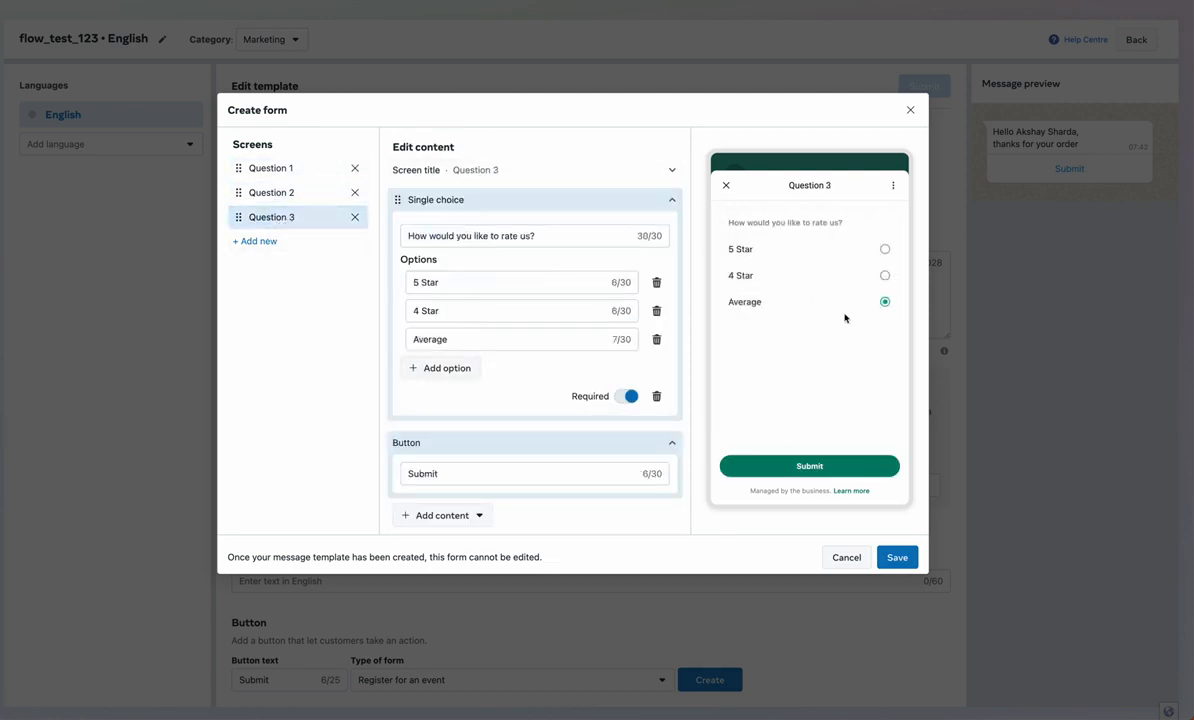
{"action": "left_click", "coordinate": [899, 556]}
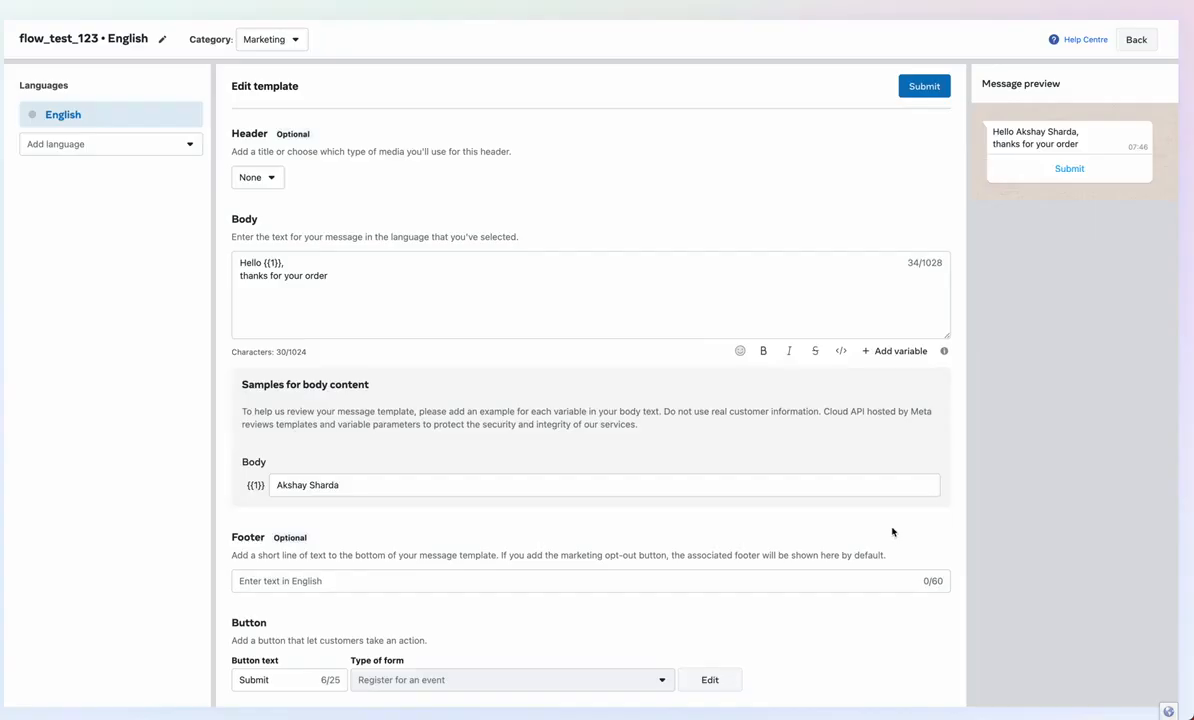
{"action": "scroll", "coordinate": [854, 522], "scroll_direction": "up", "scroll_amount": 2}
Submit the English flow_test_123 template for review, then go to the Flows list
{"action": "left_click", "coordinate": [935, 129]}
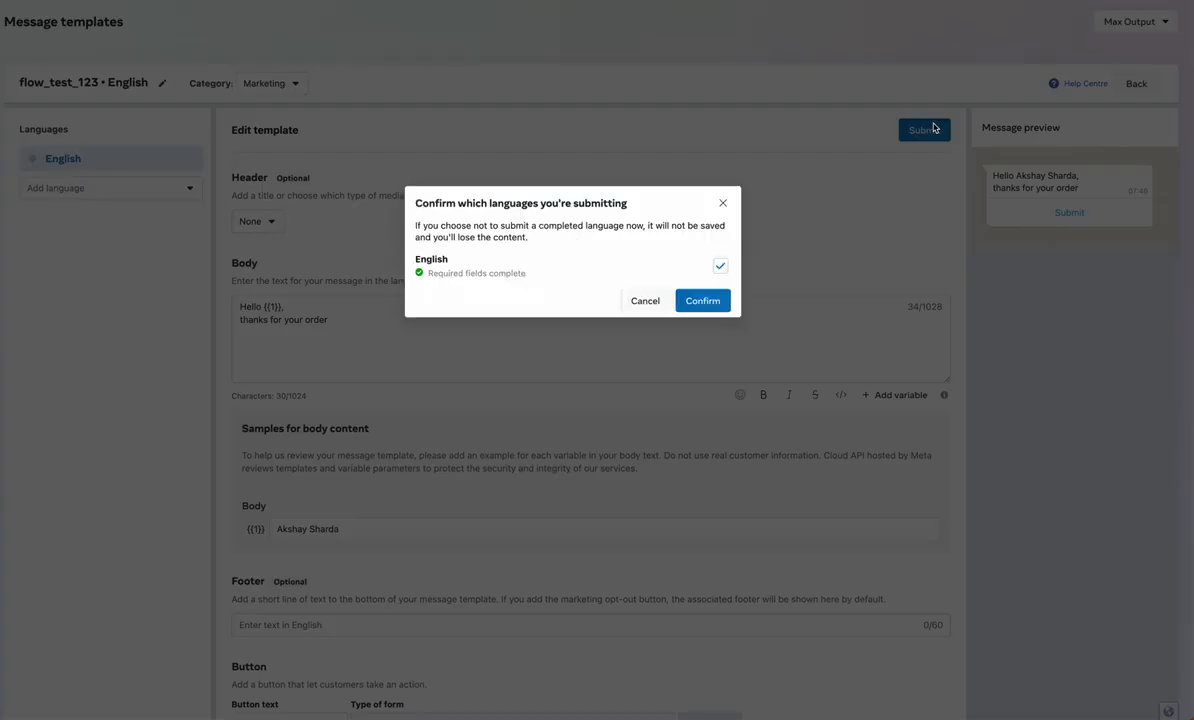
{"action": "left_click", "coordinate": [703, 301]}
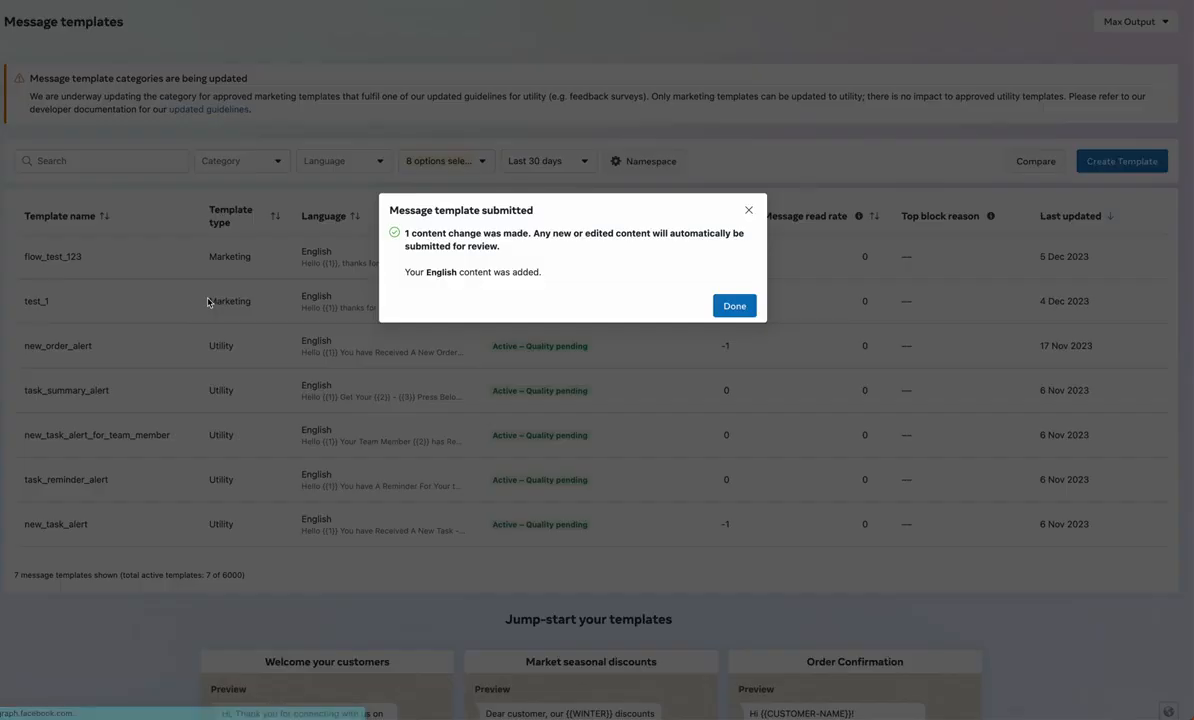
{"action": "left_click", "coordinate": [734, 305]}
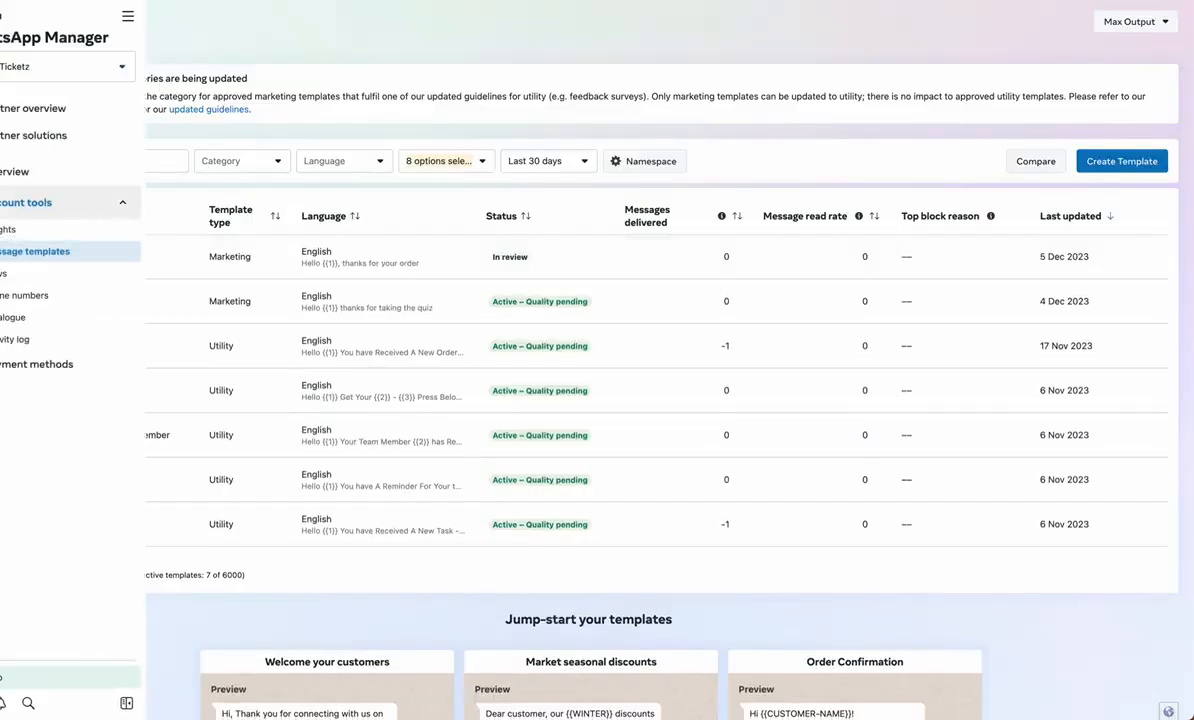
{"action": "left_click", "coordinate": [39, 275]}
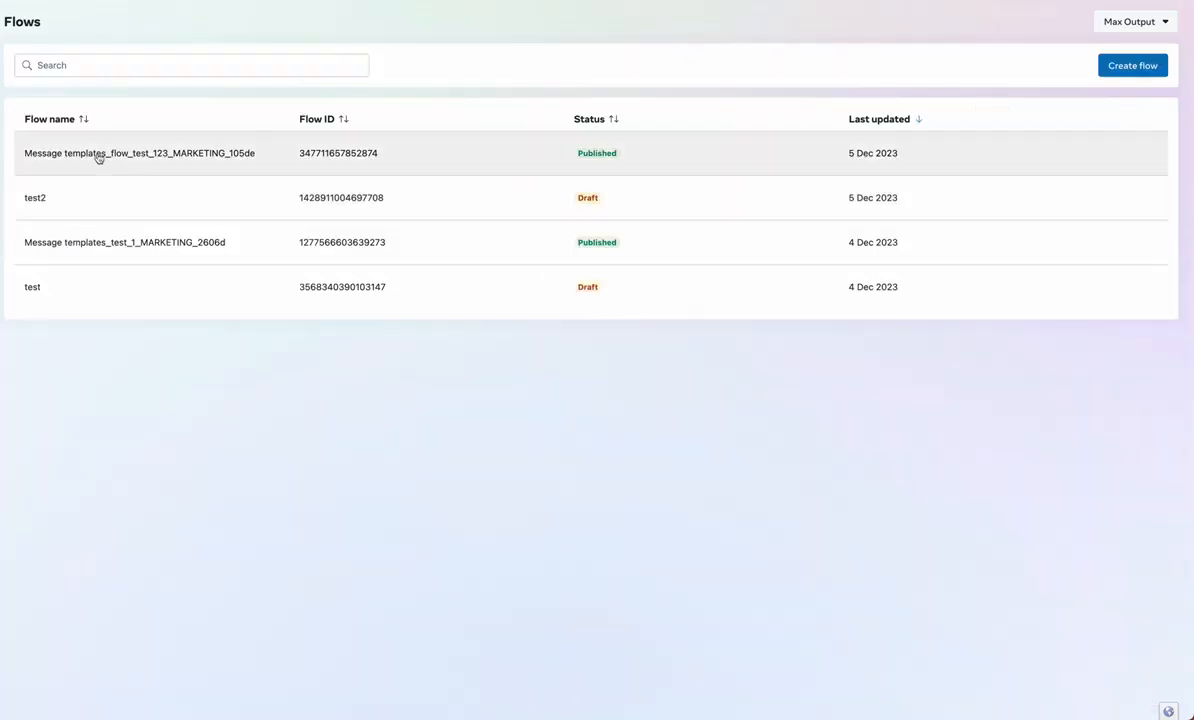
Open the Message templates_flow_test_123 flow and scroll through its JSON
{"action": "left_click_drag", "start_coordinate": [48, 155], "coordinate": [261, 160]}
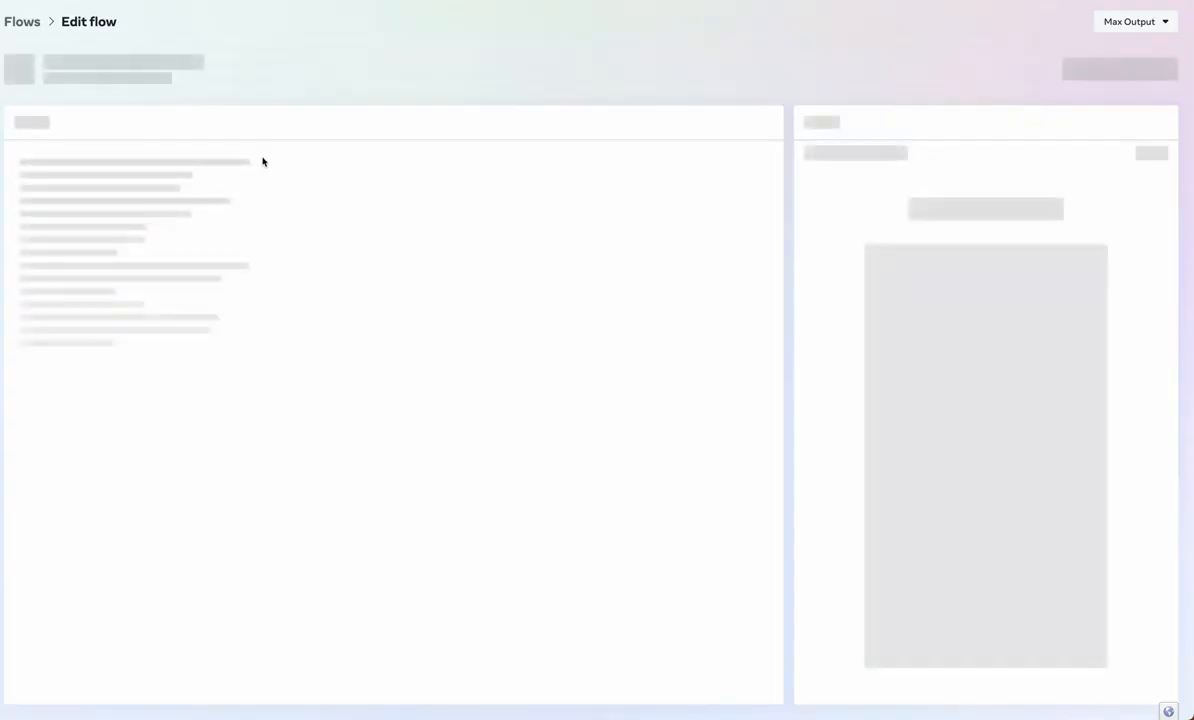
{"action": "scroll", "coordinate": [301, 385], "scroll_direction": "down", "scroll_amount": 20}
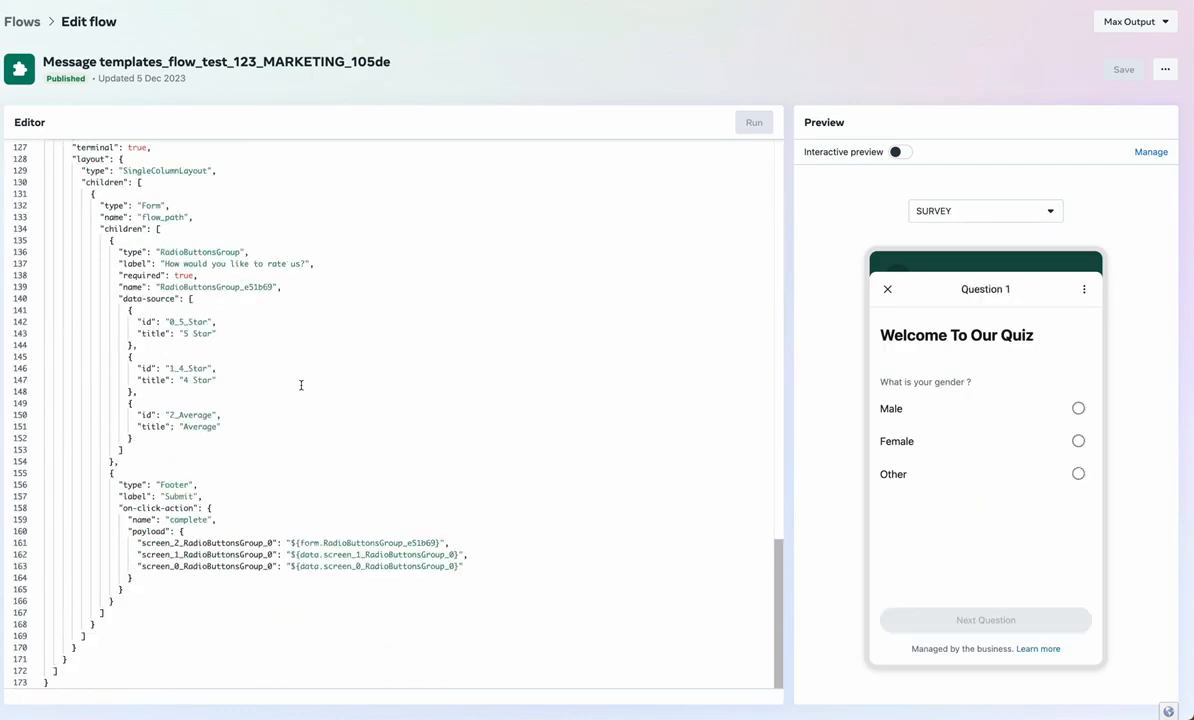
{"action": "scroll", "coordinate": [301, 385], "scroll_direction": "up", "scroll_amount": 15}
{"action": "scroll", "coordinate": [301, 385], "scroll_direction": "down", "scroll_amount": 15}
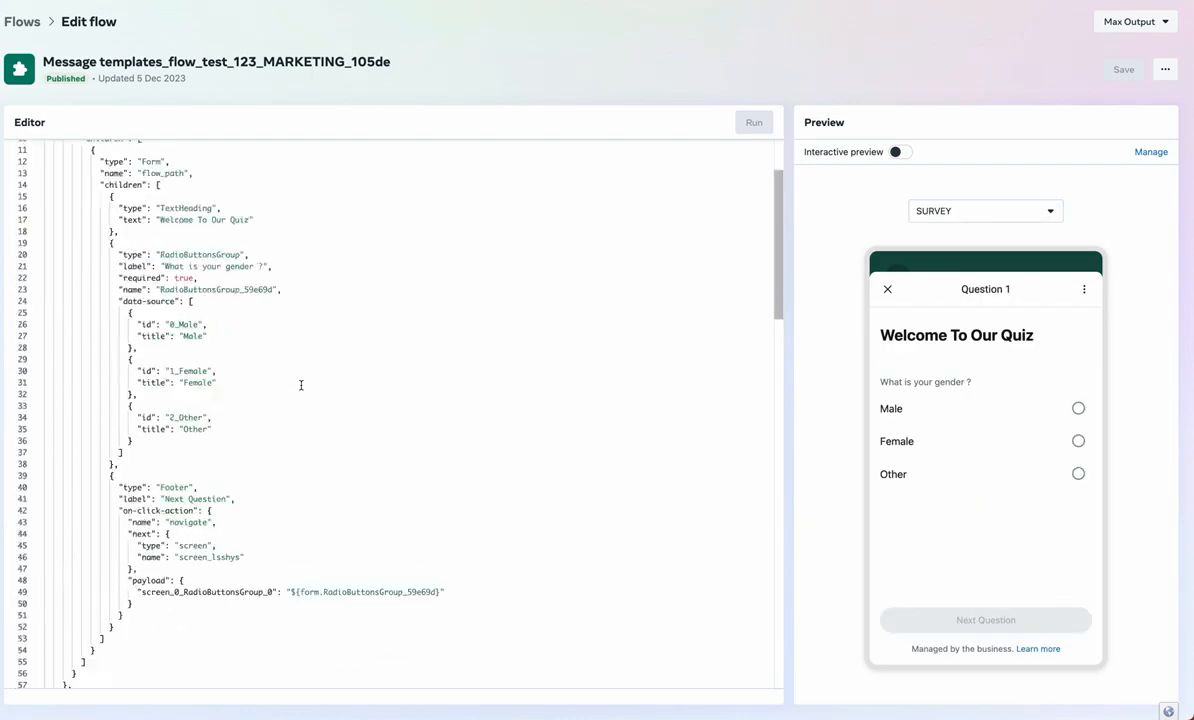
{"action": "scroll", "coordinate": [301, 385], "scroll_direction": "up", "scroll_amount": 15}
Preview the age, rating and SURVEY welcome screens in turn
{"action": "left_click", "coordinate": [970, 209]}
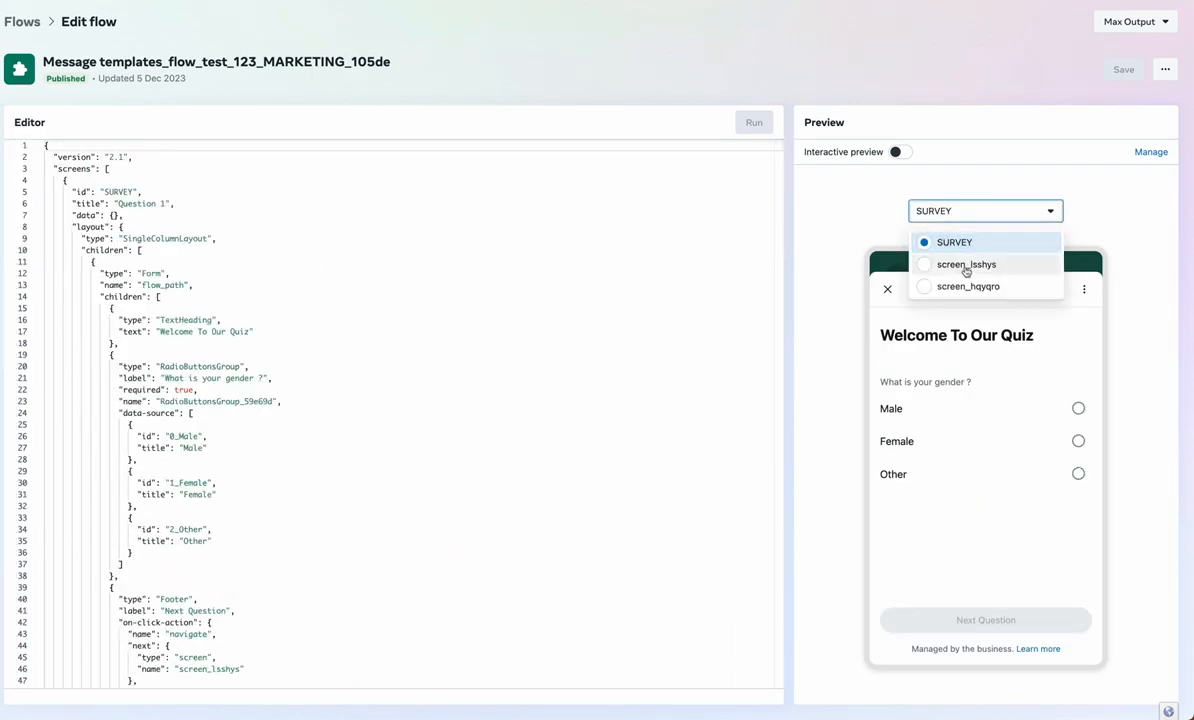
{"action": "left_click", "coordinate": [965, 264]}
{"action": "left_click", "coordinate": [972, 211]}
{"action": "left_click", "coordinate": [971, 286]}
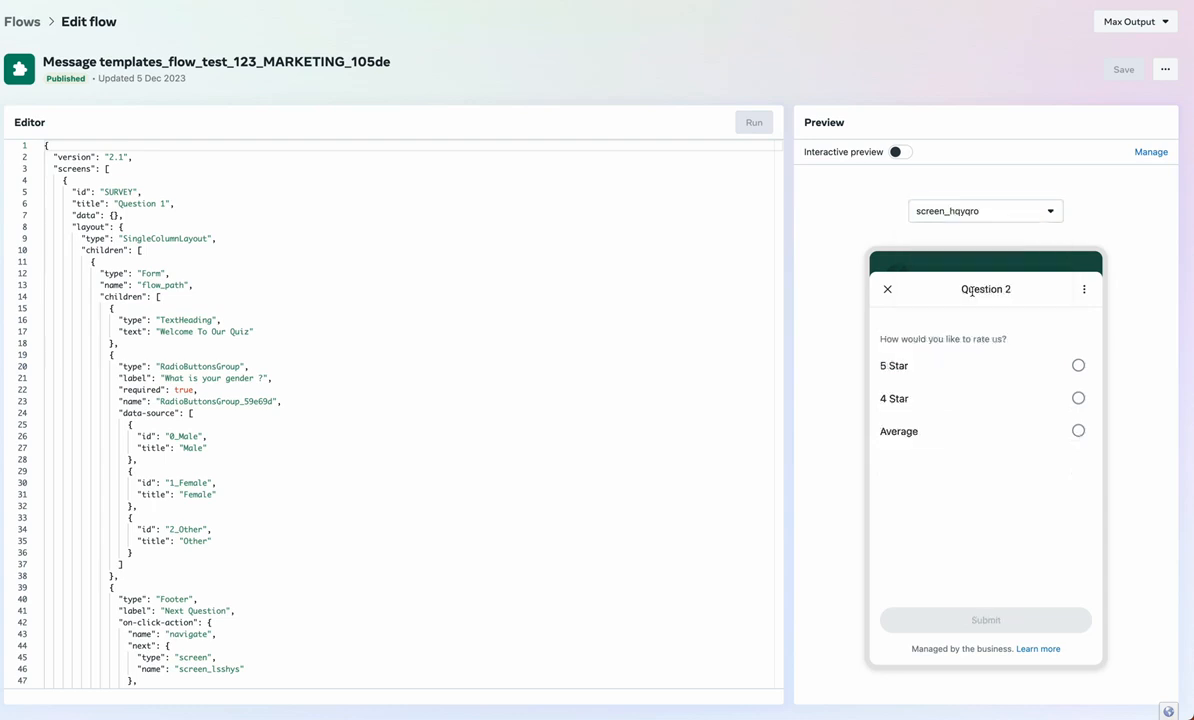
{"action": "left_click", "coordinate": [970, 211]}
{"action": "left_click", "coordinate": [960, 241]}
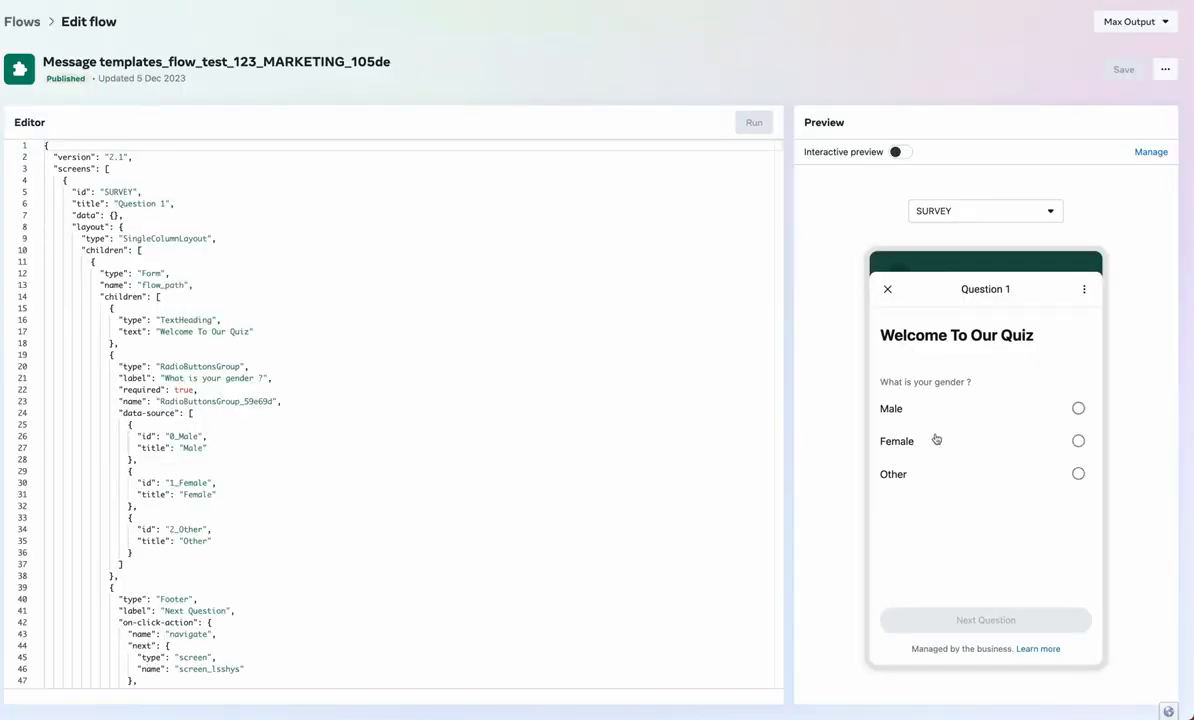
Preview the rating and age screens again, returning to the SURVEY welcome screen
{"action": "left_click", "coordinate": [938, 211]}
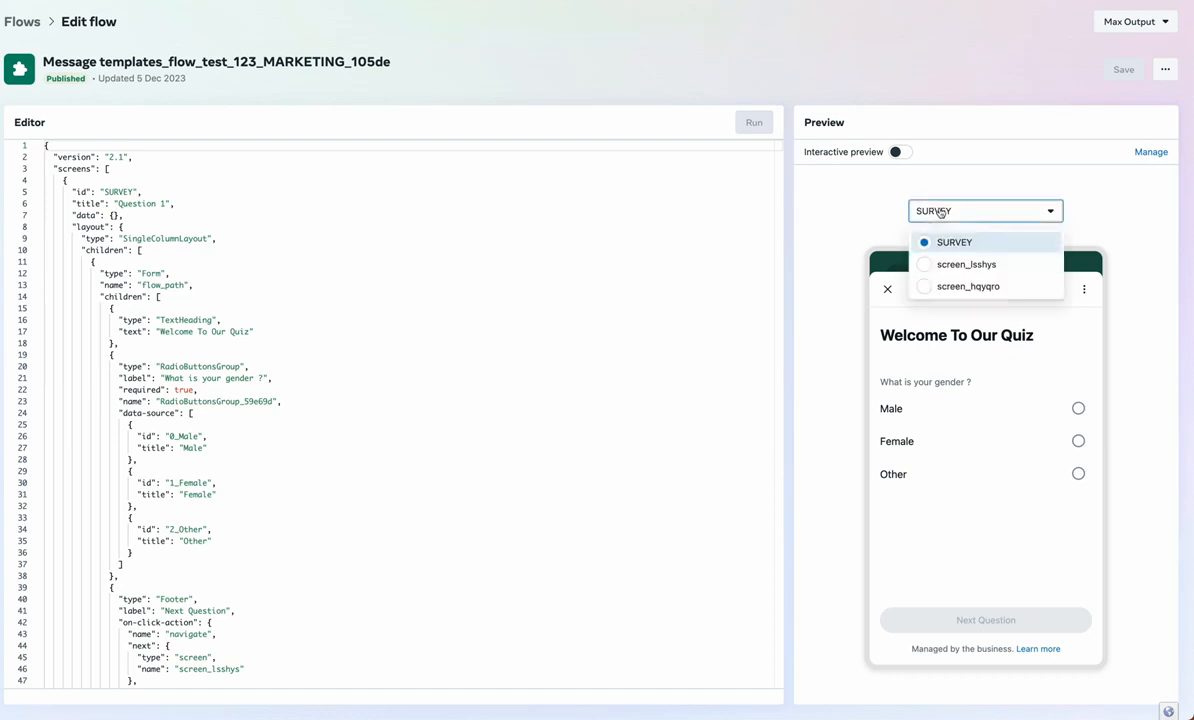
{"action": "left_click", "coordinate": [957, 289]}
{"action": "left_click", "coordinate": [965, 214]}
{"action": "left_click", "coordinate": [965, 260]}
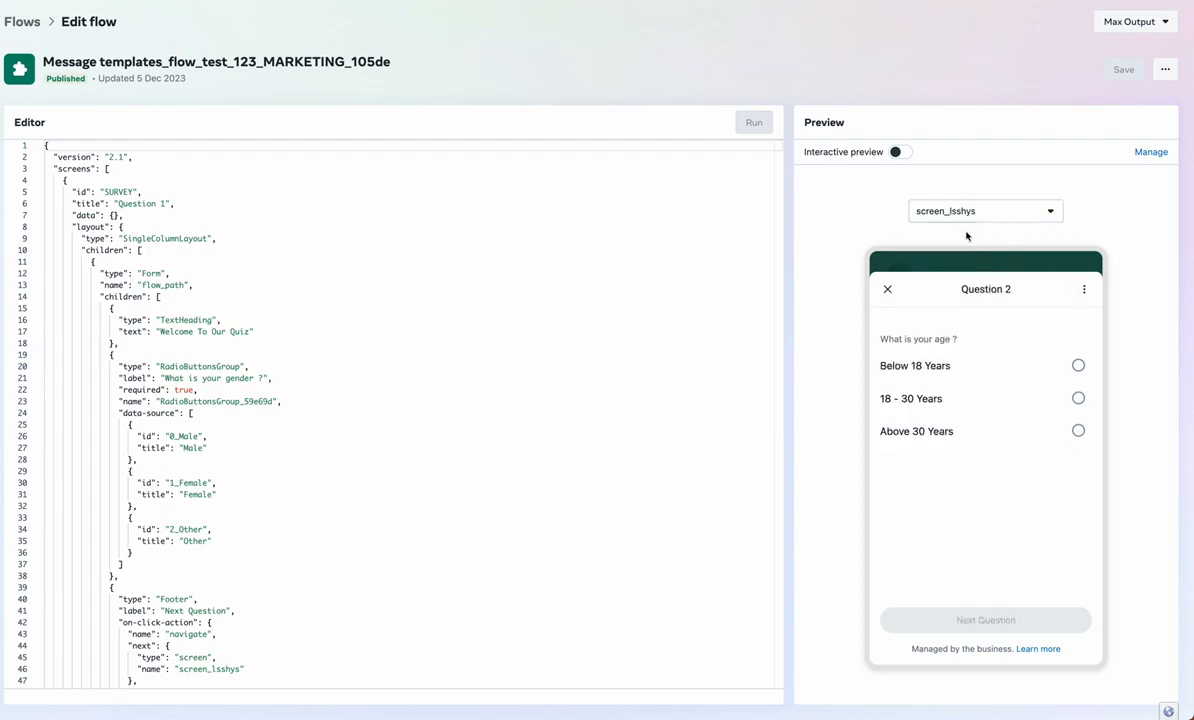
{"action": "left_click", "coordinate": [965, 214]}
{"action": "left_click", "coordinate": [966, 241]}
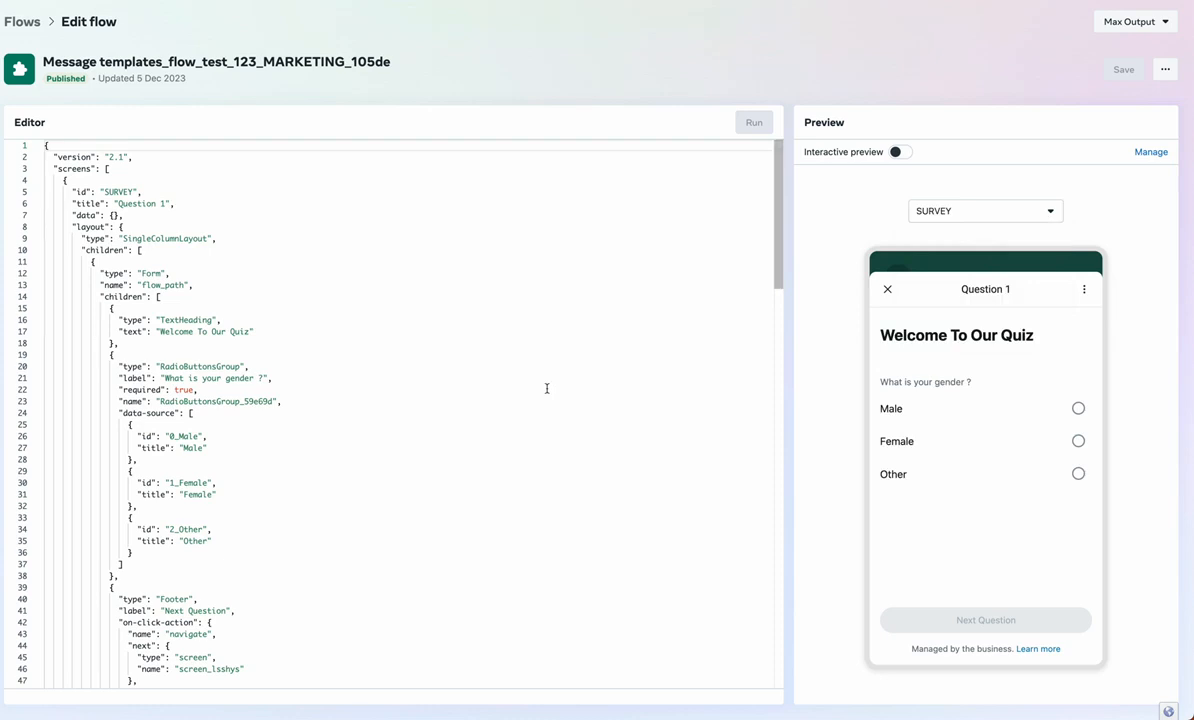
{"action": "scroll", "coordinate": [547, 388], "scroll_direction": "down", "scroll_amount": 15}
{"action": "scroll", "coordinate": [547, 388], "scroll_direction": "up", "scroll_amount": 15}
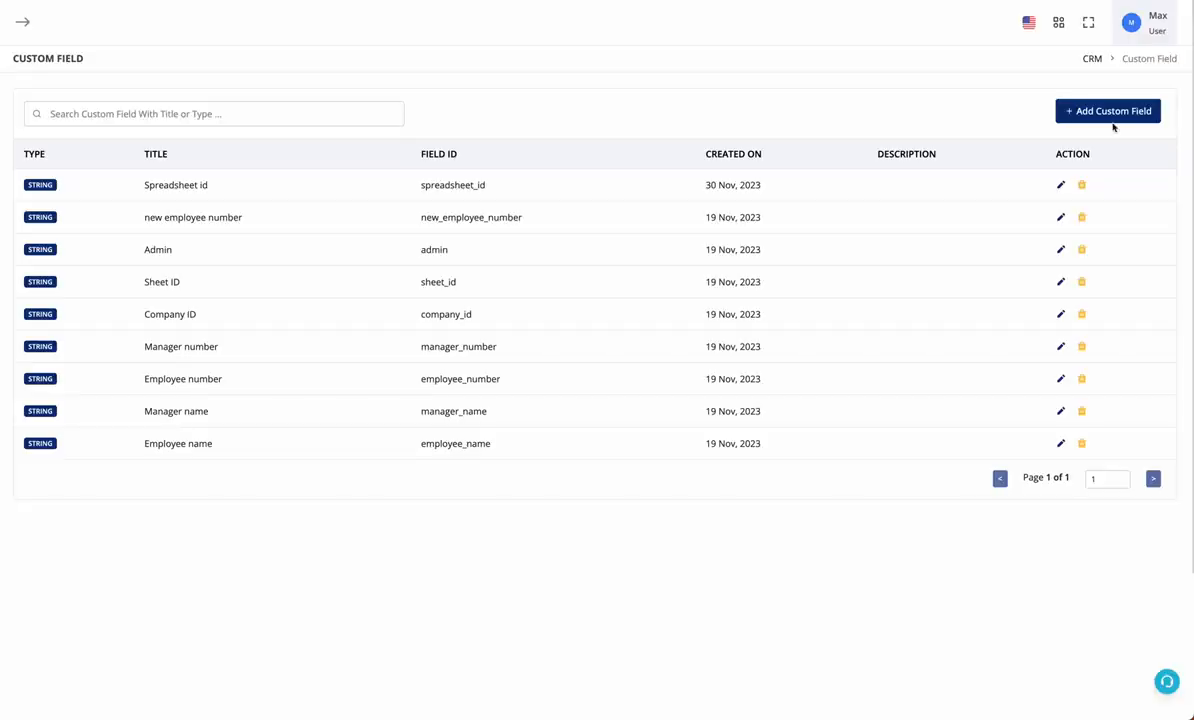
Add a String custom field named 'flow response'
{"action": "left_click", "coordinate": [1115, 113]}
{"action": "left_click", "coordinate": [524, 263]}
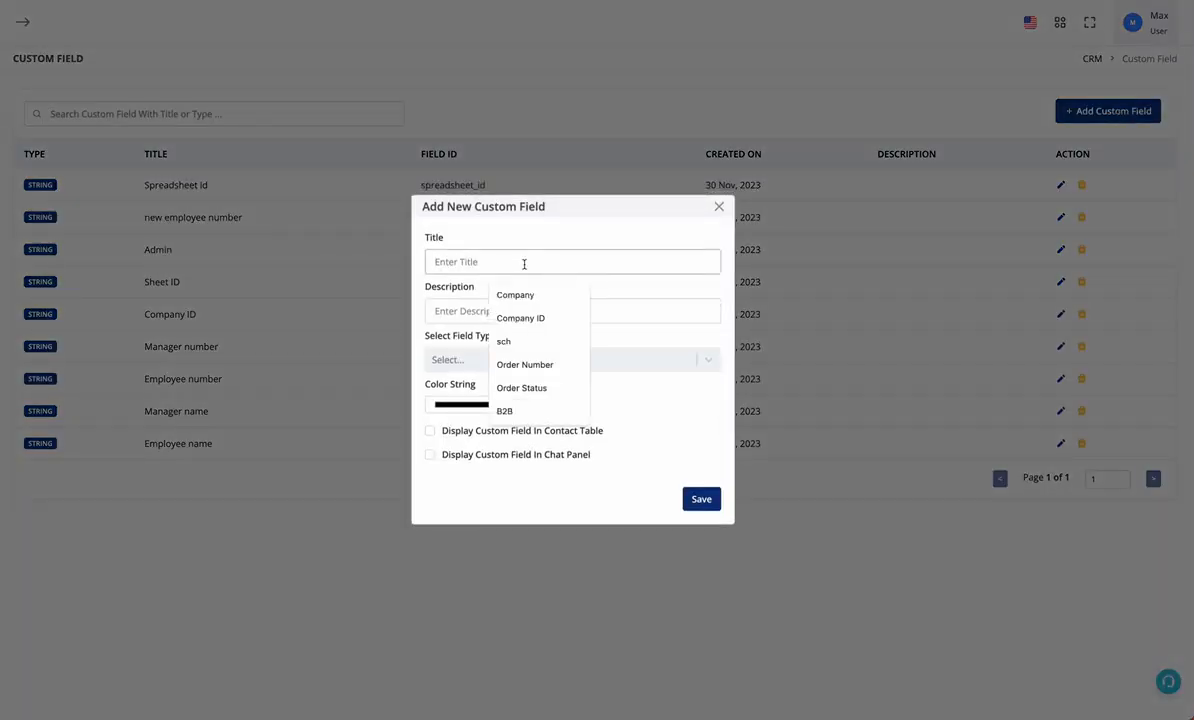
{"action": "type", "text": "flow response"}
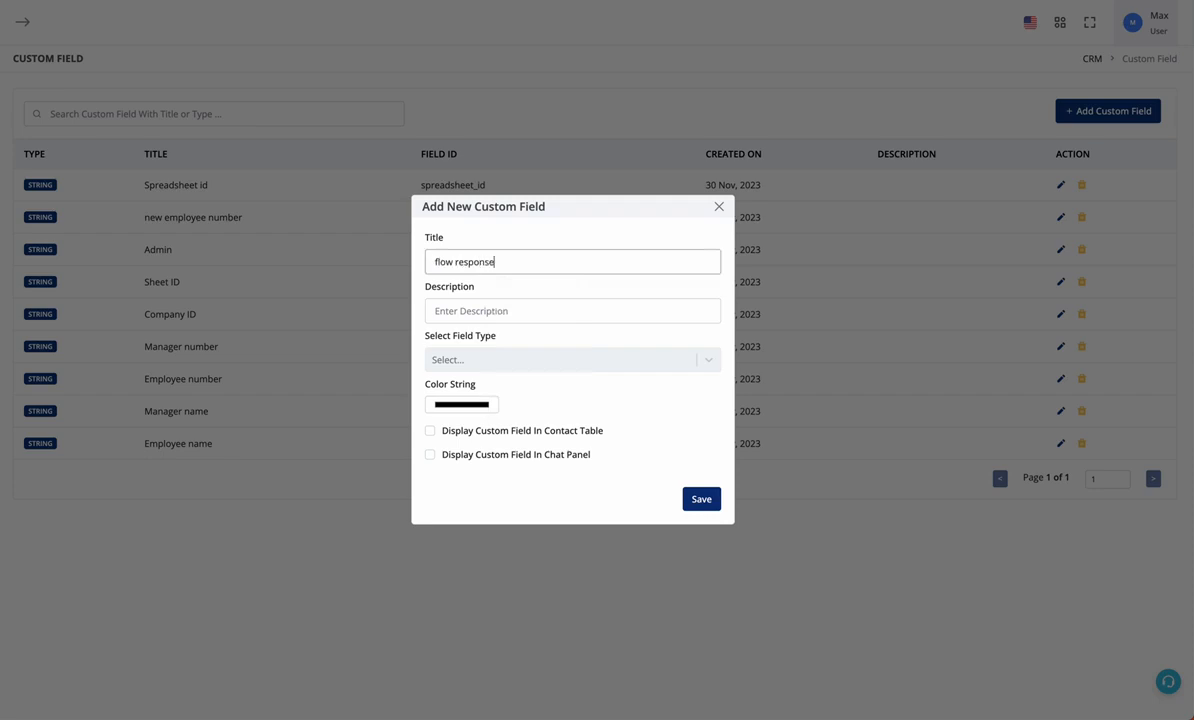
{"action": "left_click", "coordinate": [562, 364]}
{"action": "left_click", "coordinate": [555, 392]}
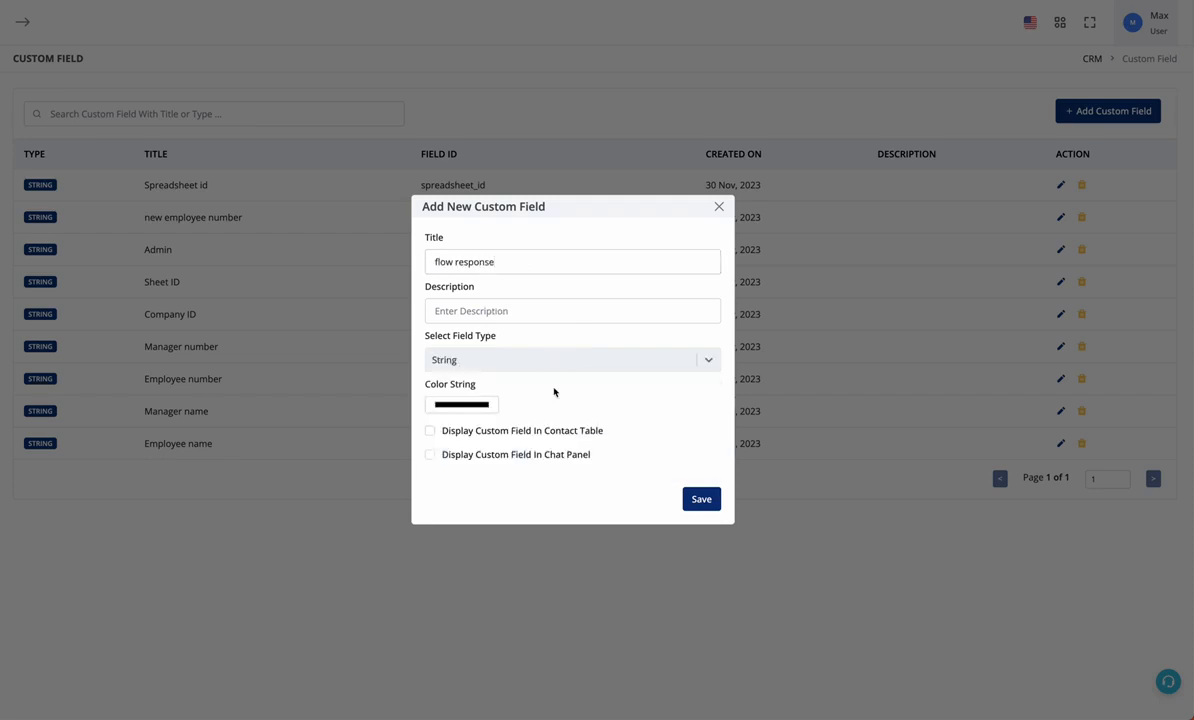
{"action": "left_click", "coordinate": [690, 501]}
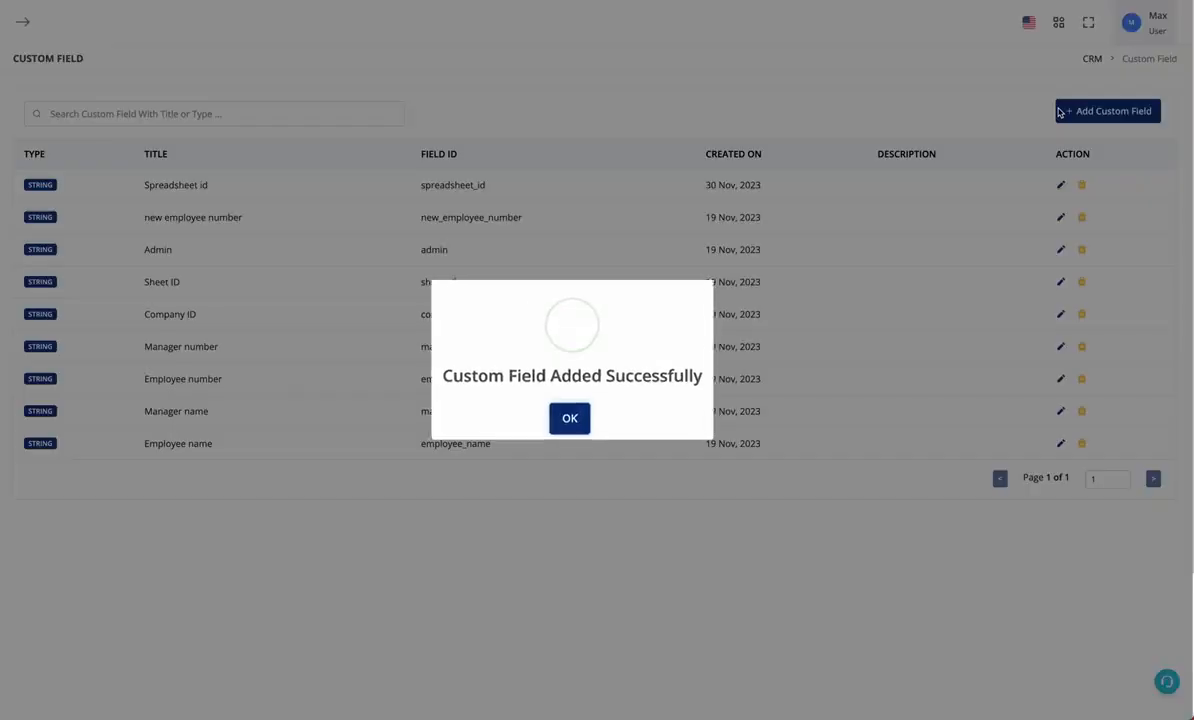
{"action": "left_click", "coordinate": [568, 419]}
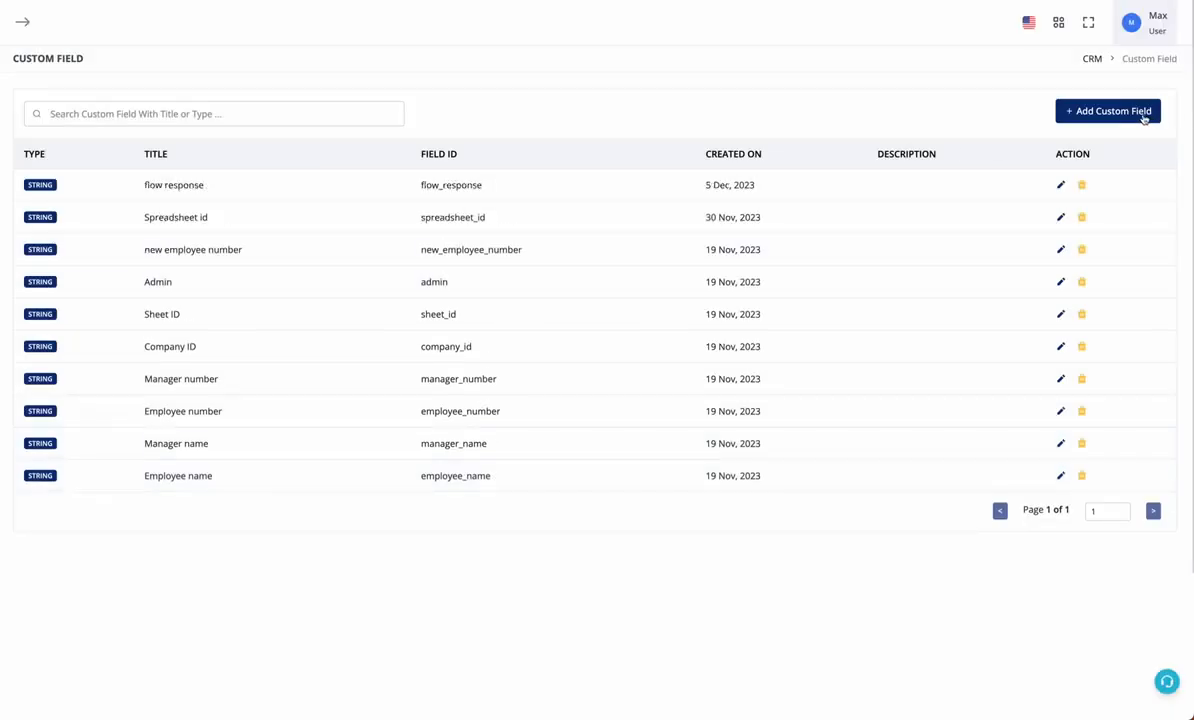
Add String custom fields q1 and q2
{"action": "left_click", "coordinate": [1100, 108]}
{"action": "left_click", "coordinate": [565, 256]}
{"action": "type", "text": "q1"}
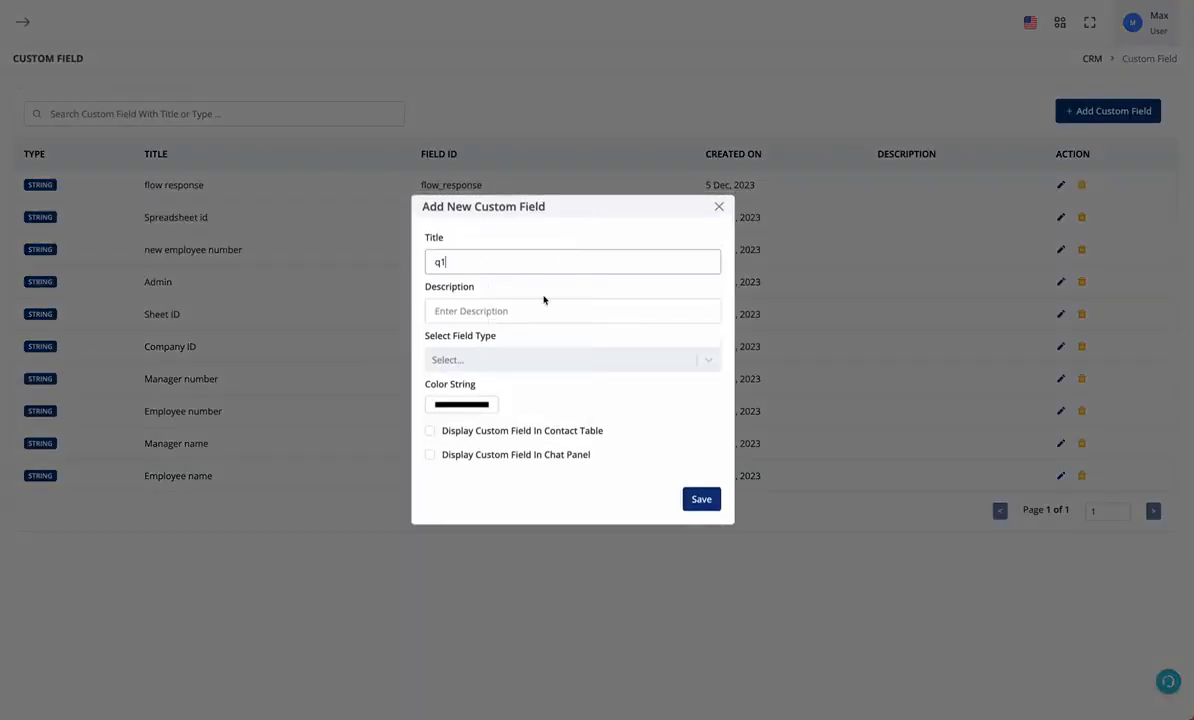
{"action": "left_click", "coordinate": [536, 356]}
{"action": "left_click", "coordinate": [533, 389]}
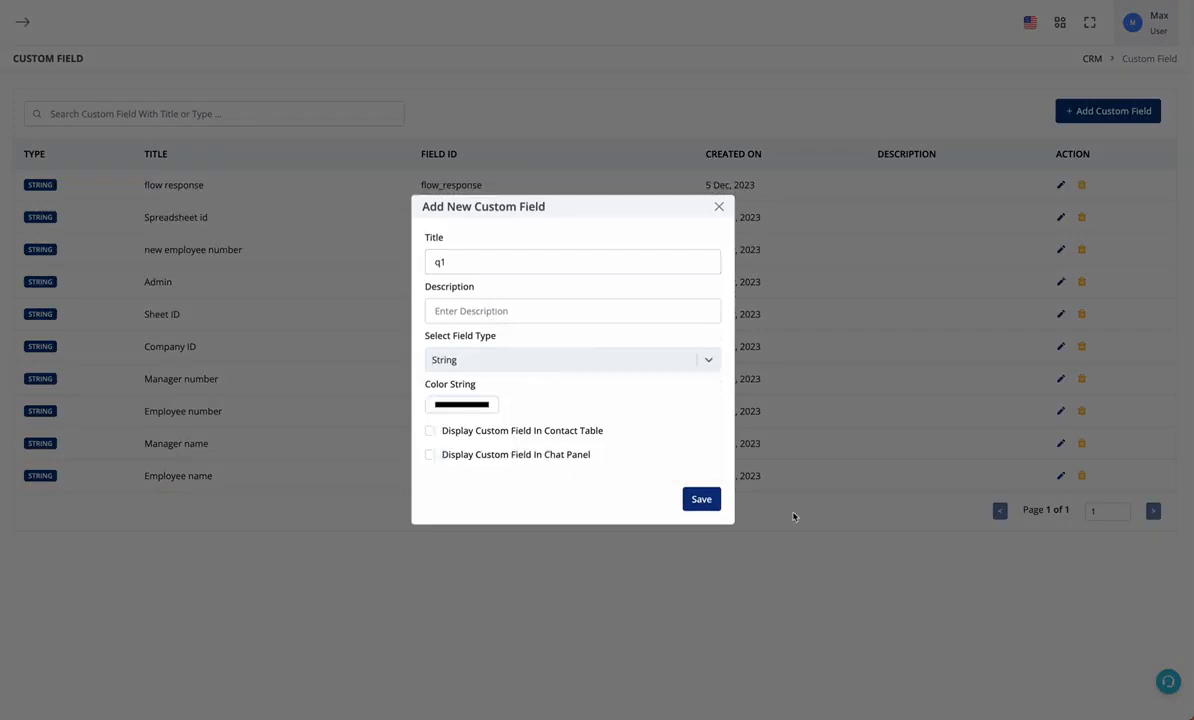
{"action": "left_click", "coordinate": [704, 498]}
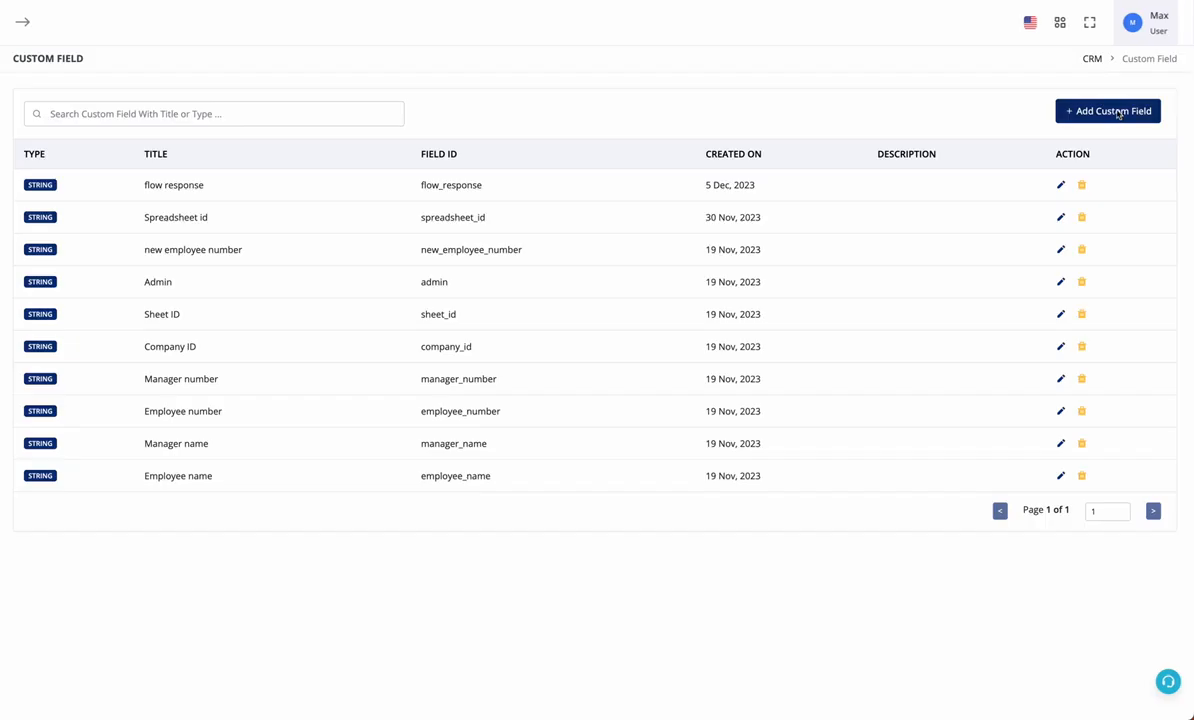
{"action": "left_click", "coordinate": [1118, 111]}
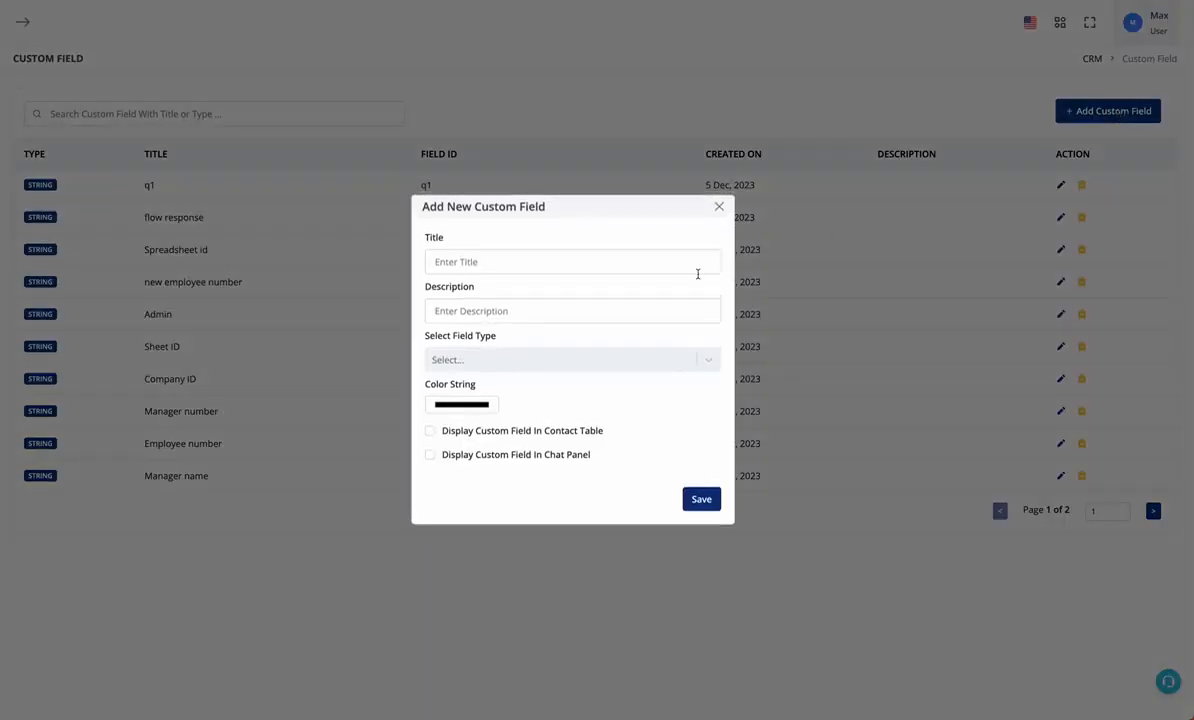
{"action": "left_click", "coordinate": [626, 260]}
{"action": "type", "text": "q2"}
{"action": "left_click", "coordinate": [608, 360]}
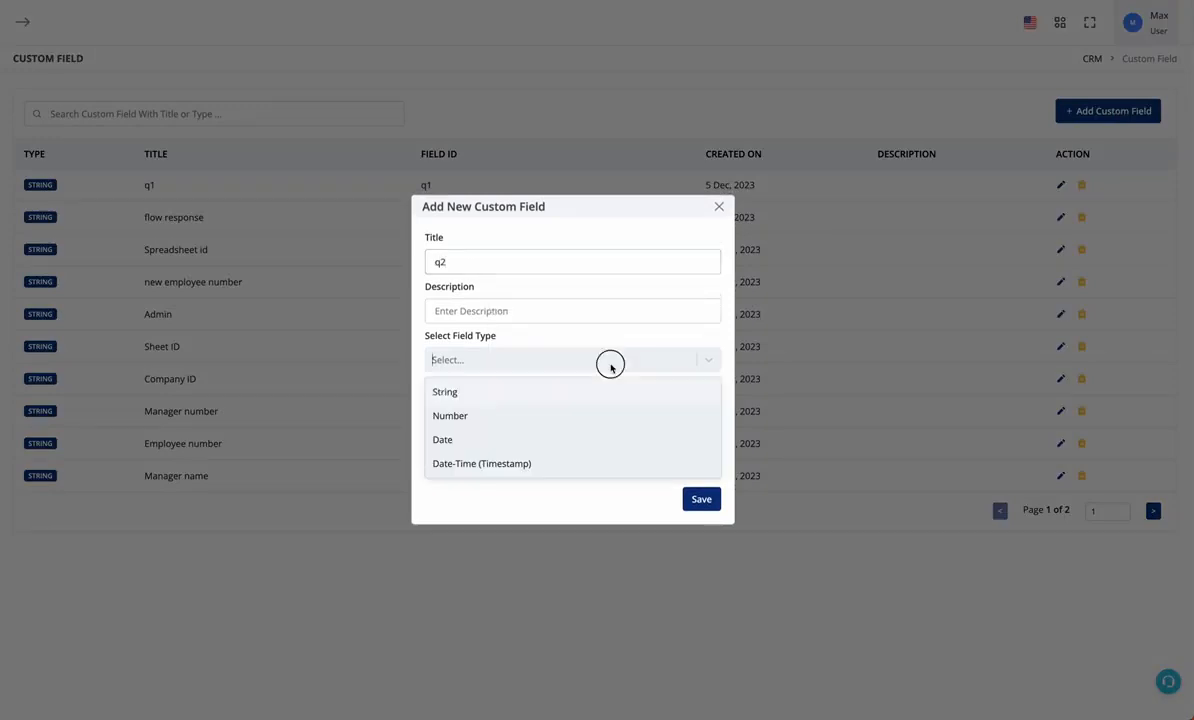
{"action": "left_click", "coordinate": [590, 392]}
{"action": "left_click", "coordinate": [703, 499]}
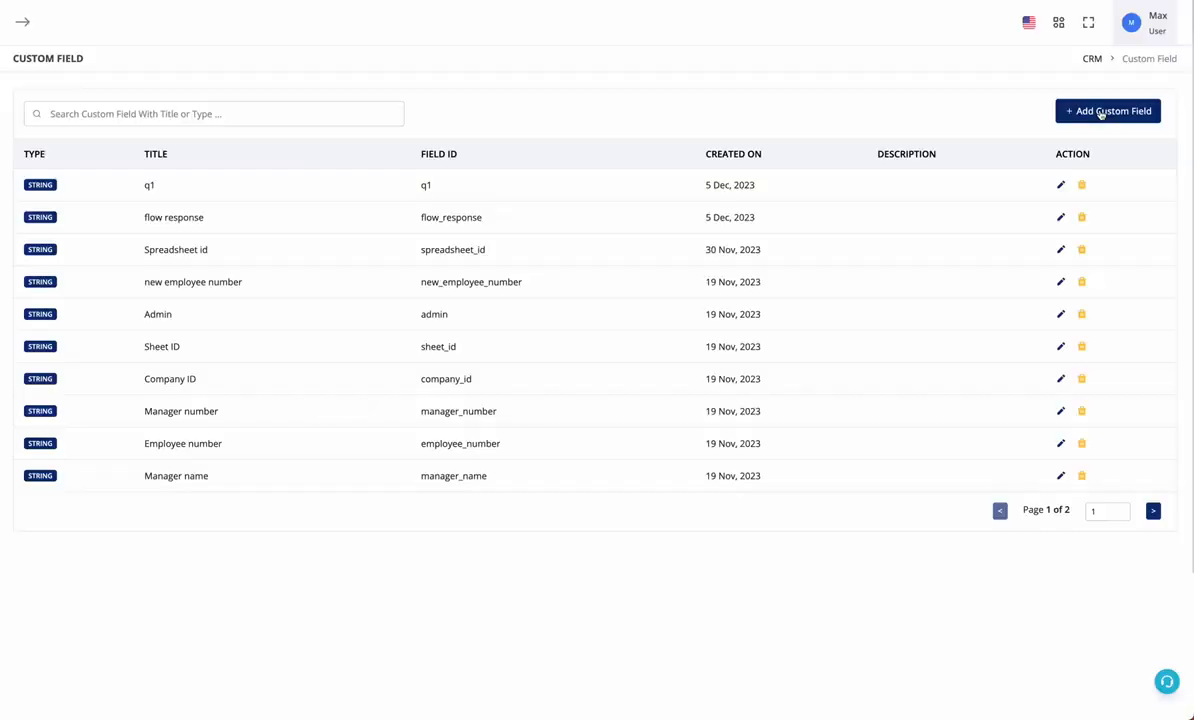
Add the String custom field q3, then go to the bot workflow list
{"action": "left_click", "coordinate": [1101, 113]}
{"action": "left_click", "coordinate": [524, 258]}
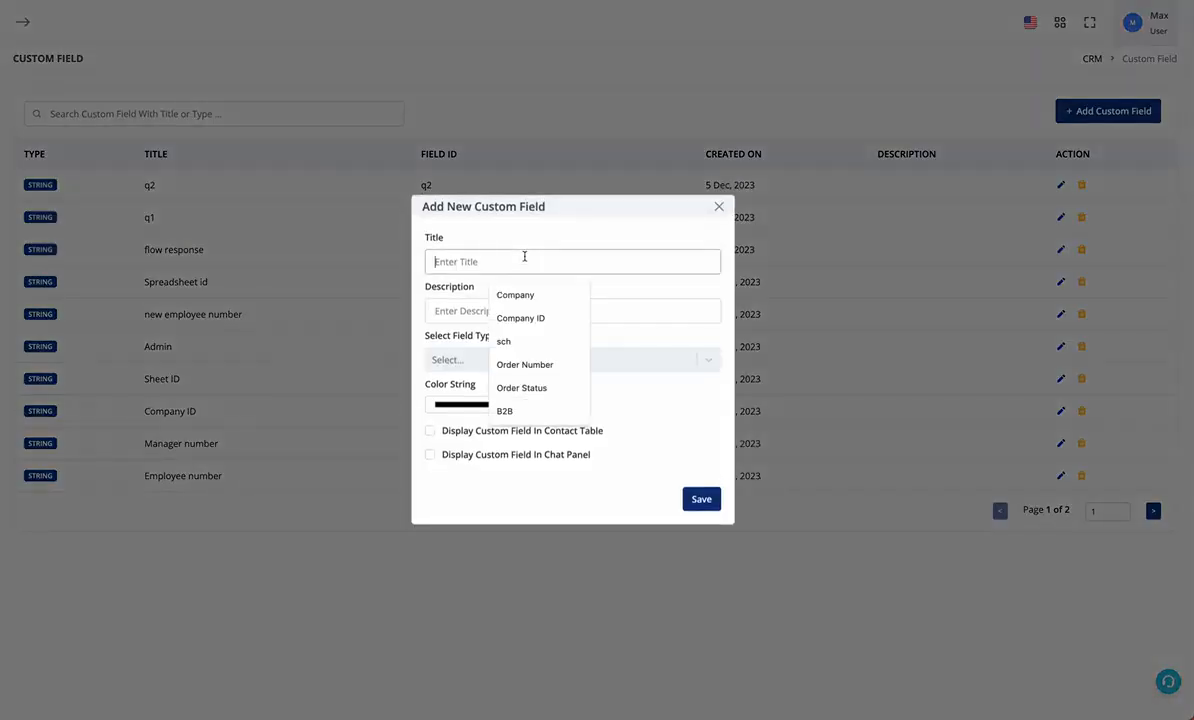
{"action": "type", "text": "q3"}
{"action": "left_click", "coordinate": [528, 356]}
{"action": "left_click", "coordinate": [532, 391]}
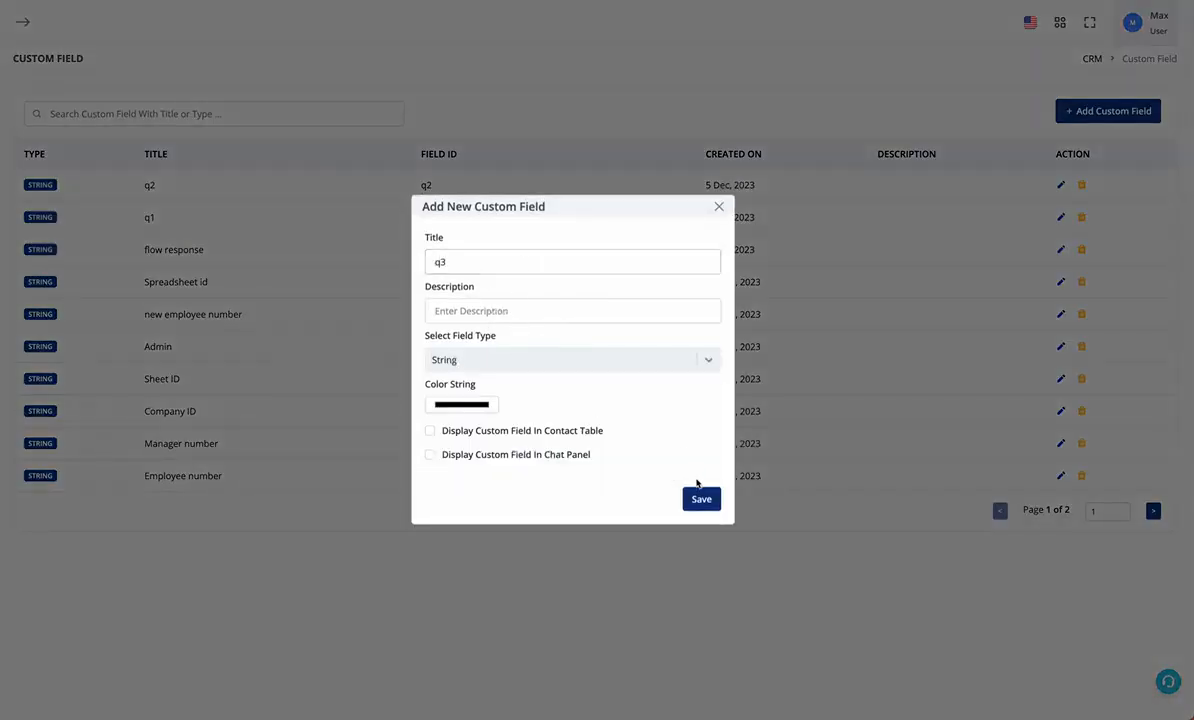
{"action": "left_click", "coordinate": [699, 498]}
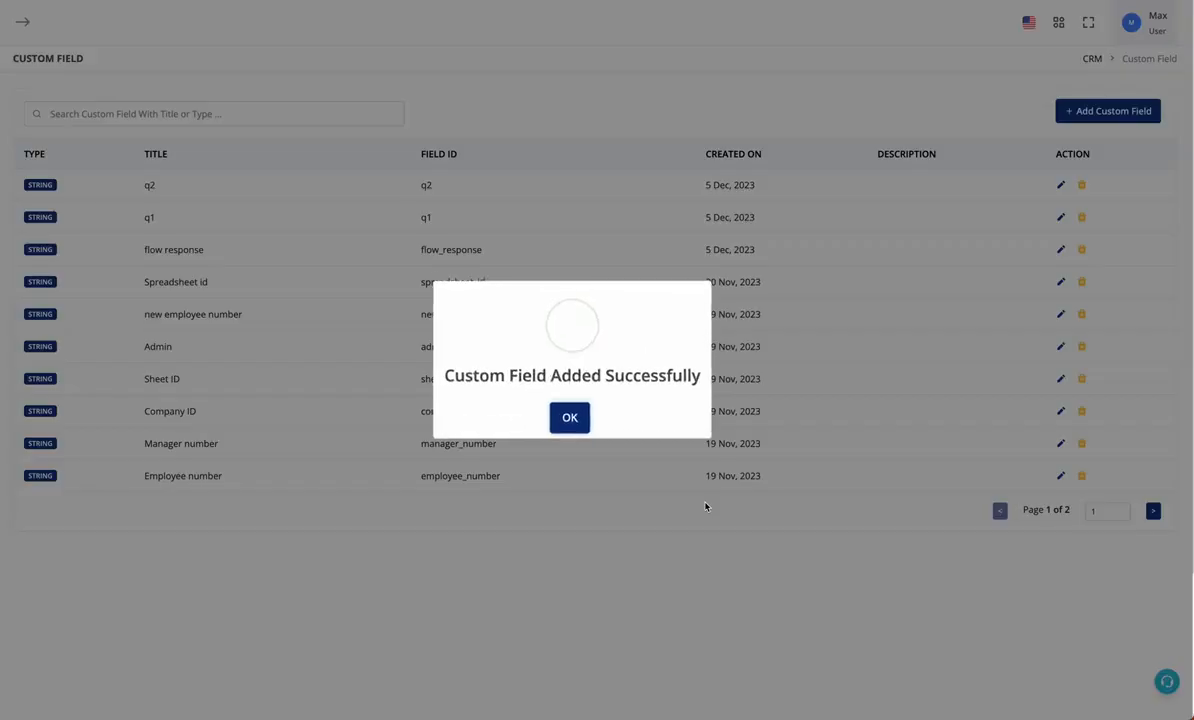
{"action": "left_click", "coordinate": [570, 420]}
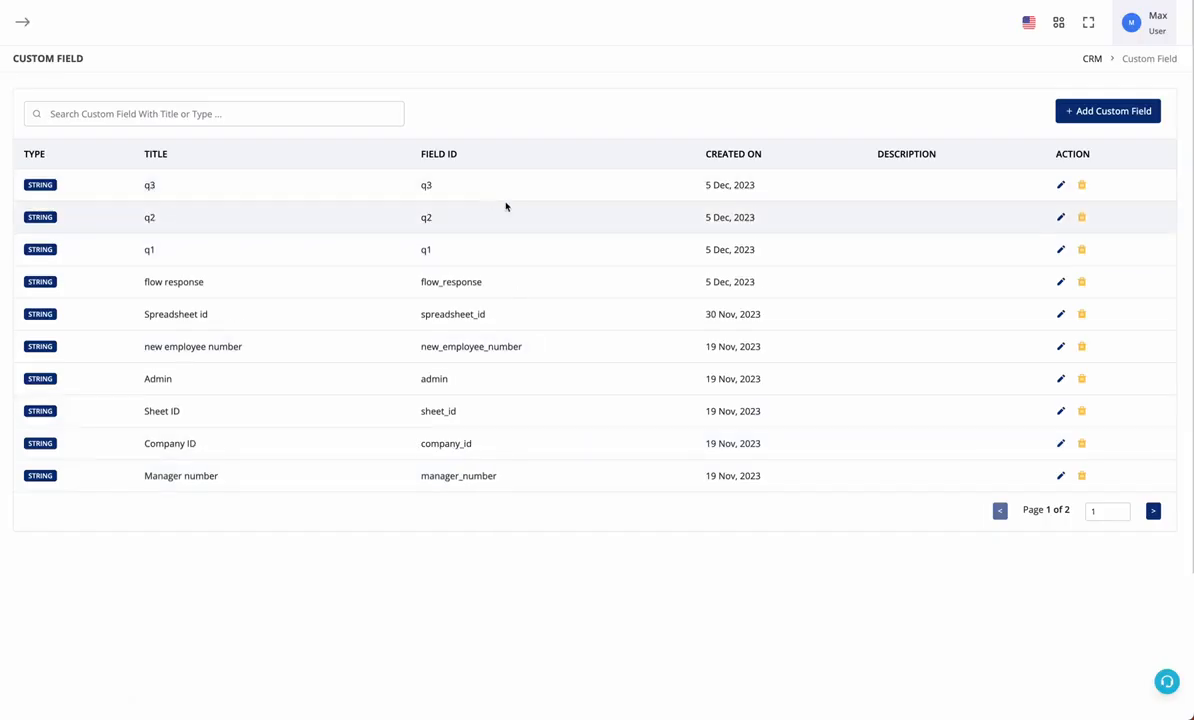
{"action": "left_click", "coordinate": [640, 0]}
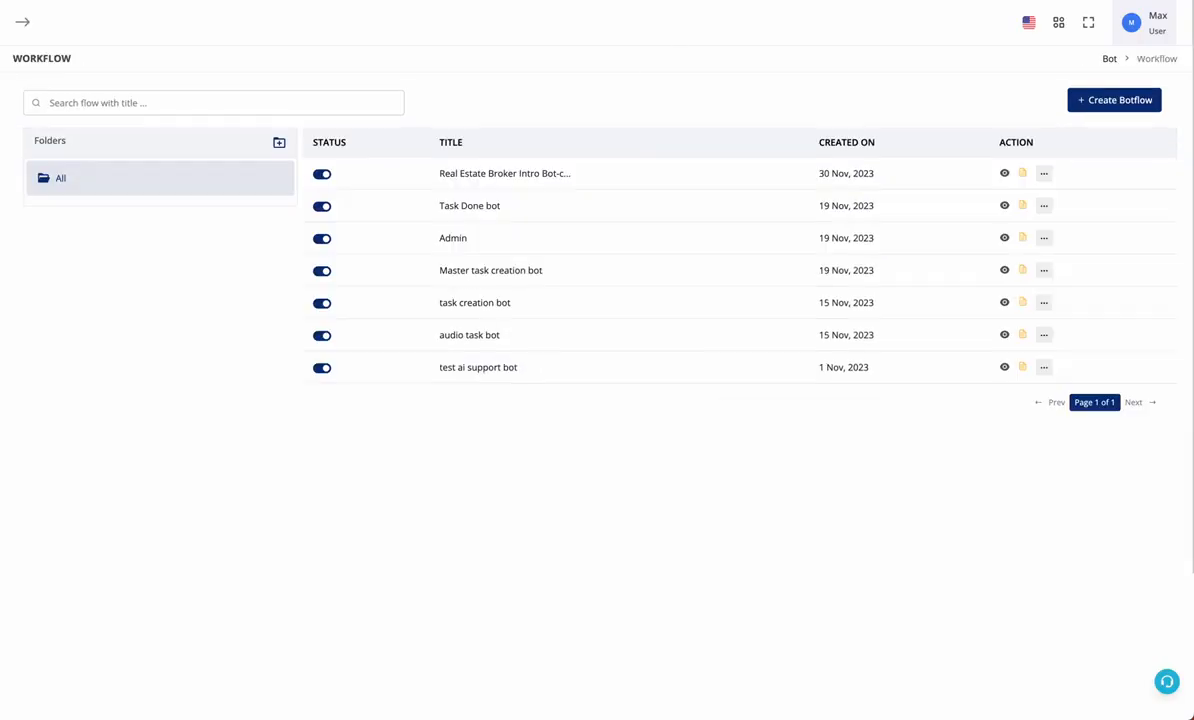
Create a new bot workflow and rename it 'flow test'
{"action": "left_click", "coordinate": [1117, 104]}
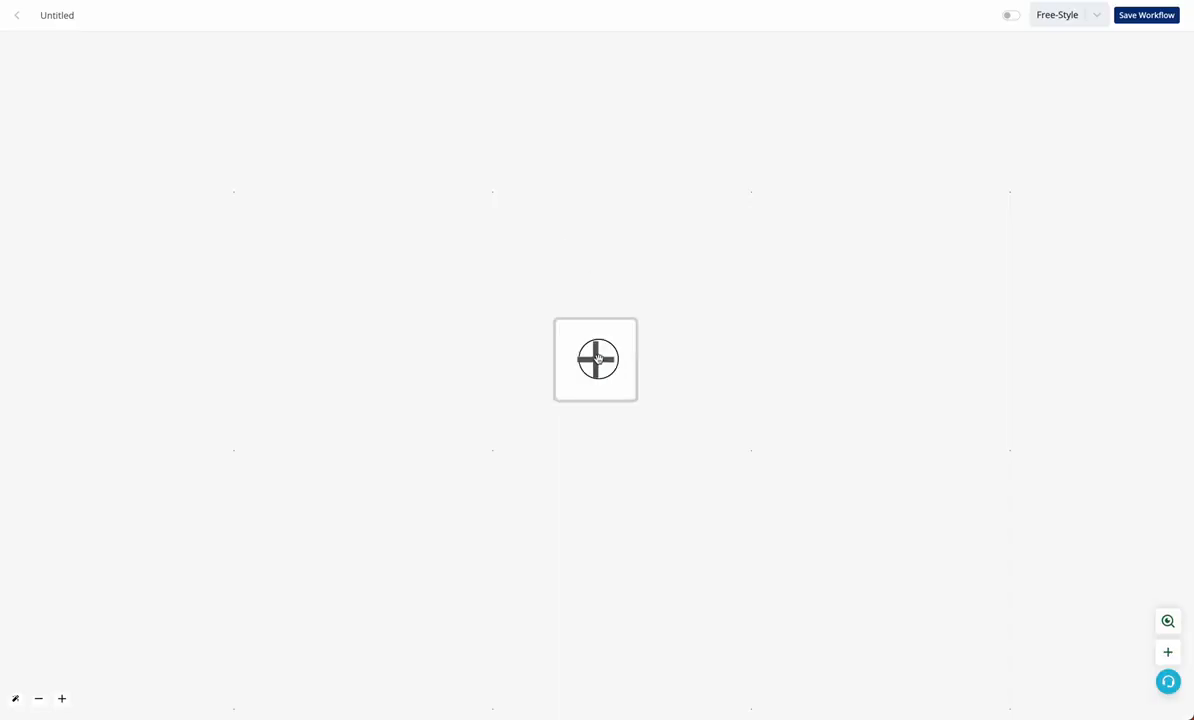
{"action": "left_click", "coordinate": [596, 358]}
{"action": "left_click", "coordinate": [66, 16]}
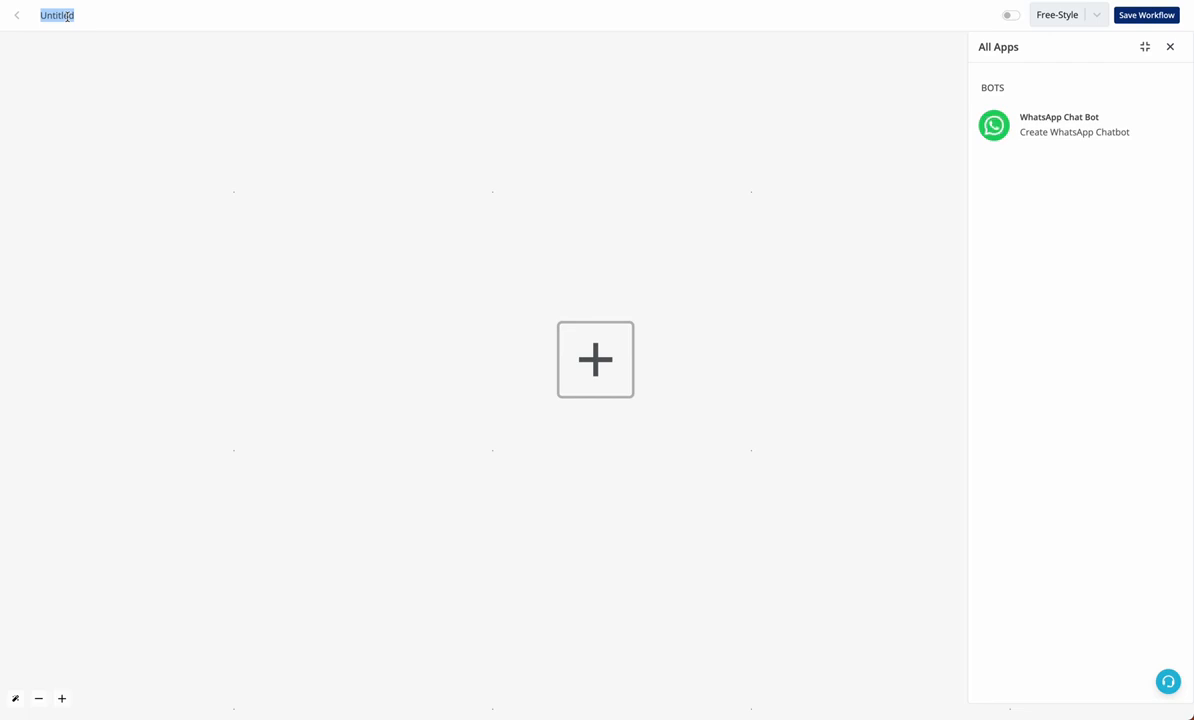
{"action": "type", "text": "flow r"}
{"action": "type", "text": "est"}
Add a Hot Keywords trigger on Channel #1 where the message 'is' 'flowtest2'
{"action": "left_click", "coordinate": [1100, 118]}
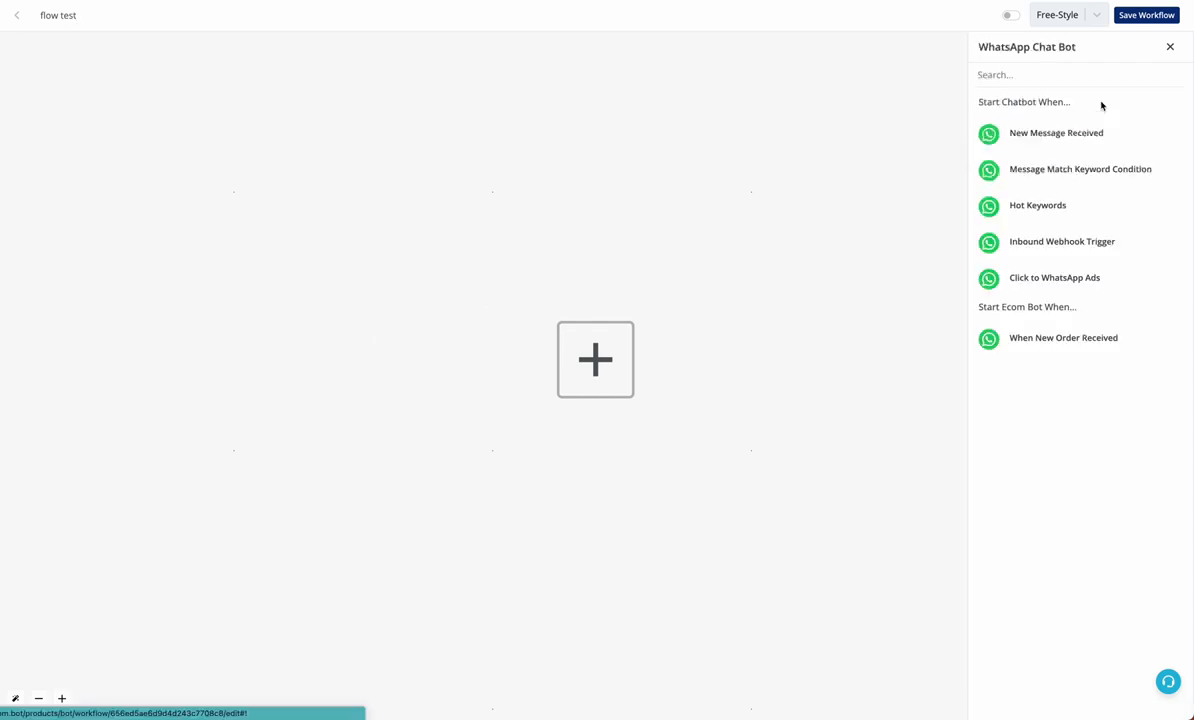
{"action": "left_click", "coordinate": [1047, 210]}
{"action": "left_click", "coordinate": [1064, 155]}
{"action": "left_click", "coordinate": [1065, 151]}
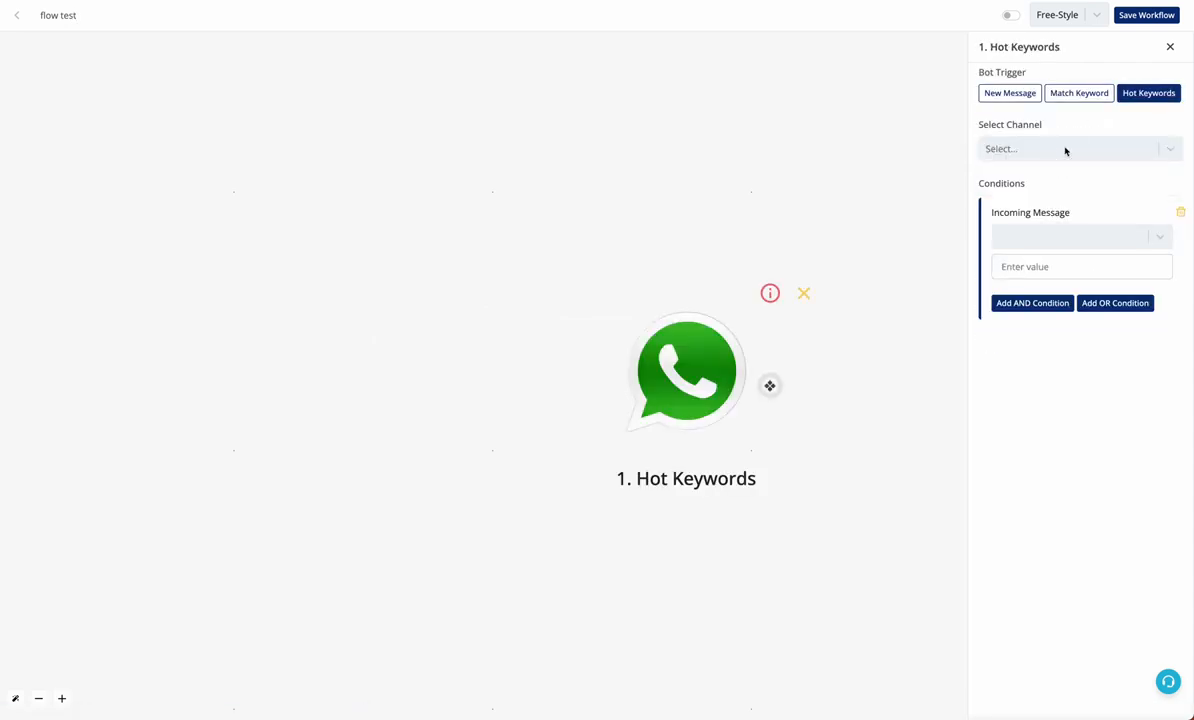
{"action": "left_click", "coordinate": [1066, 150]}
{"action": "left_click", "coordinate": [1068, 178]}
{"action": "left_click", "coordinate": [1061, 237]}
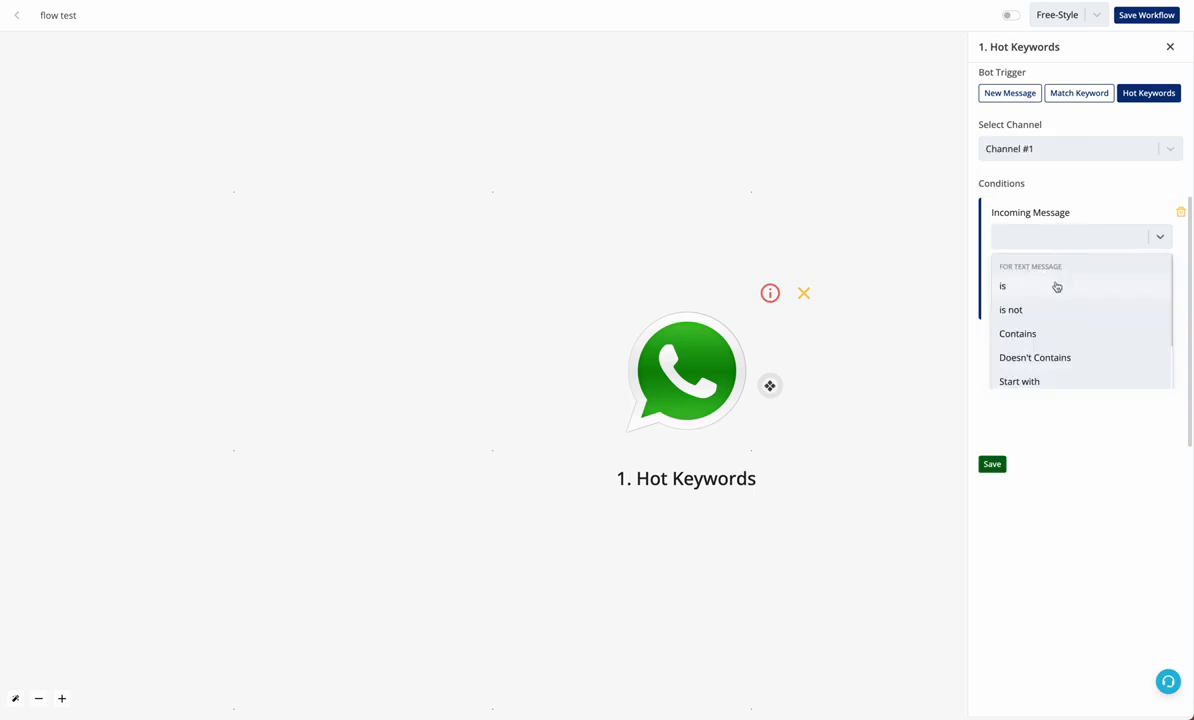
{"action": "left_click", "coordinate": [1055, 285]}
{"action": "left_click", "coordinate": [1053, 269]}
{"action": "type", "text": "flowtest2"}
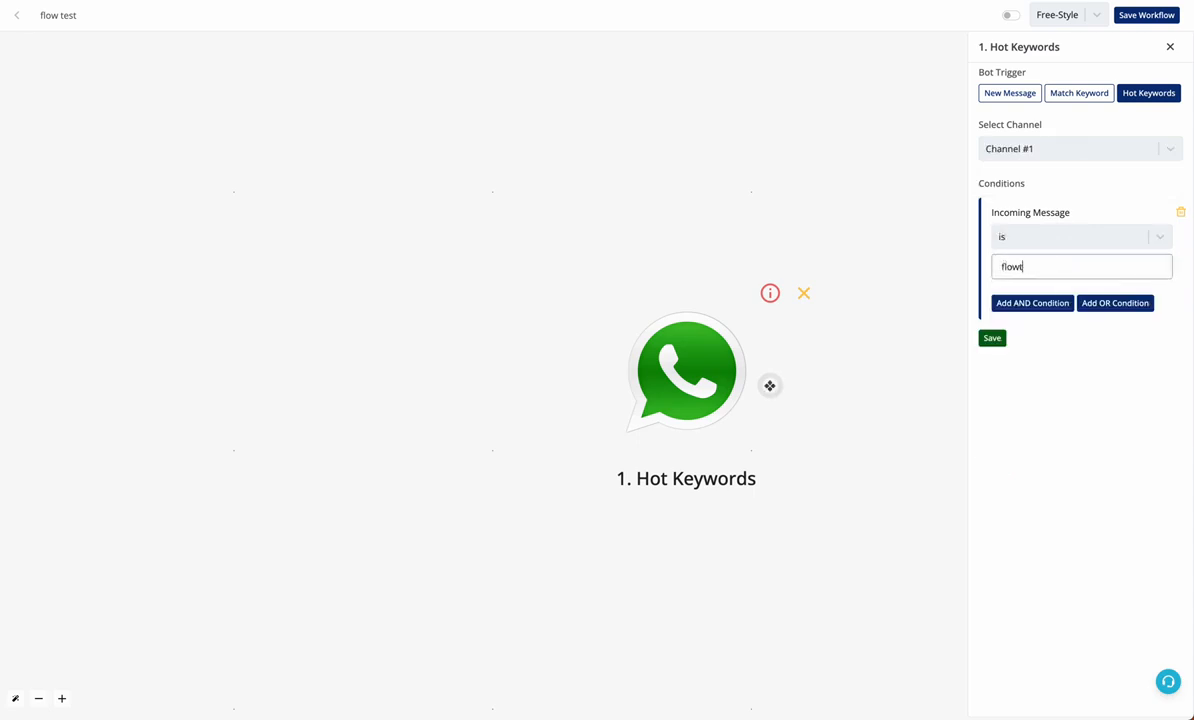
{"action": "left_click", "coordinate": [993, 338]}
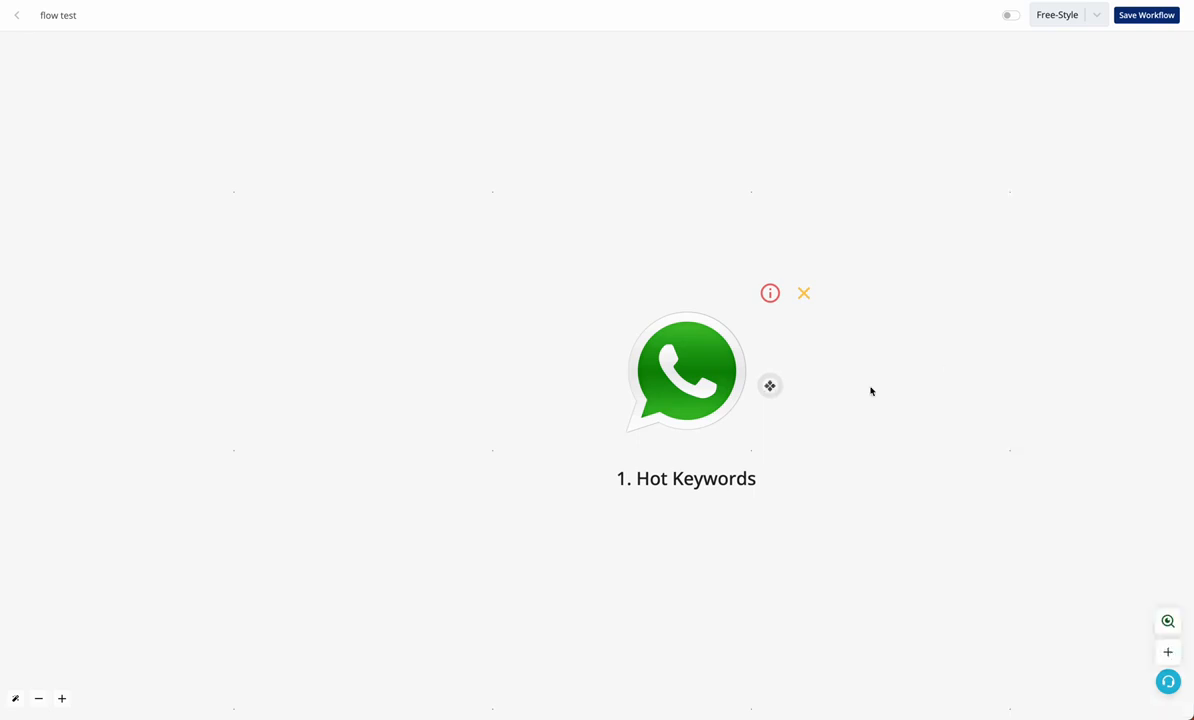
Add an Ask Question step after the trigger, set to Interactive Flow
{"action": "left_click", "coordinate": [770, 386]}
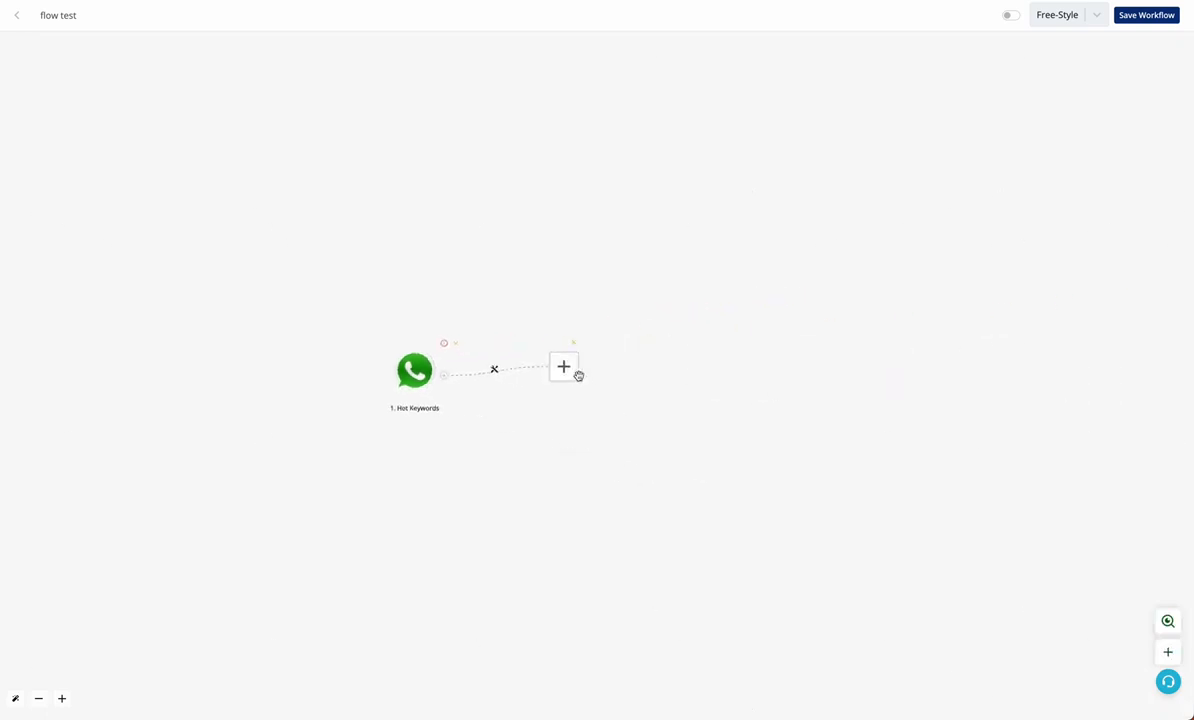
{"action": "left_click", "coordinate": [573, 367]}
{"action": "left_click", "coordinate": [1088, 180]}
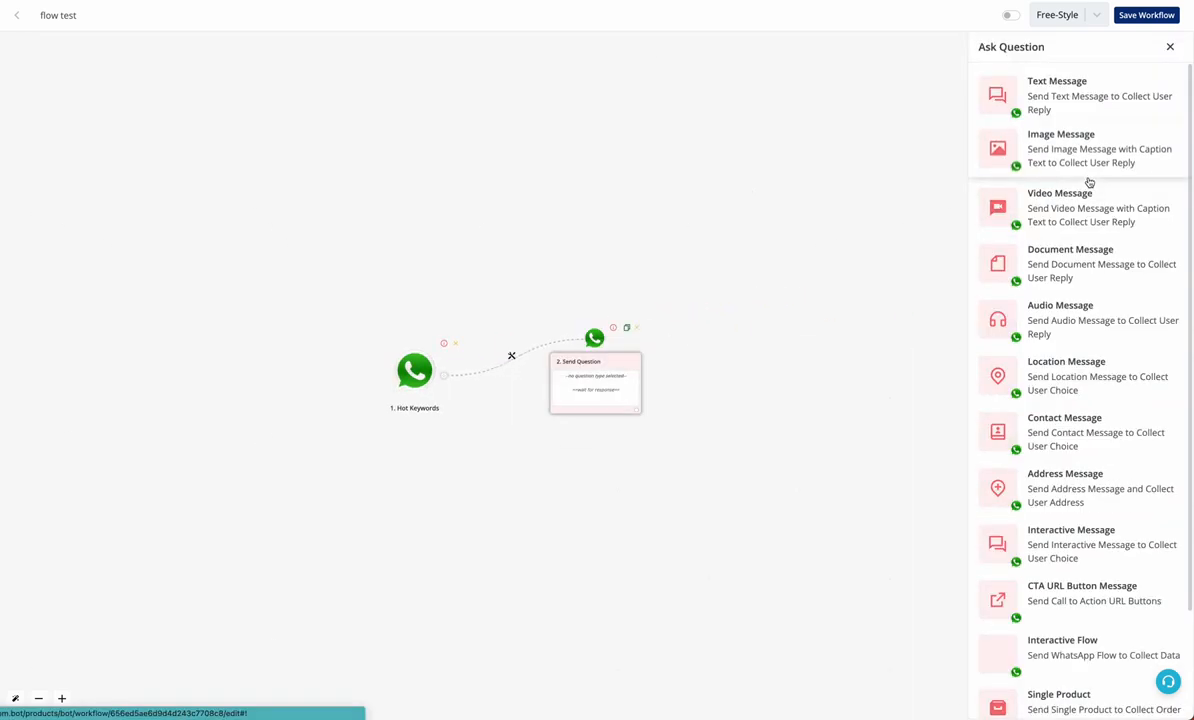
{"action": "scroll", "coordinate": [1089, 412], "scroll_direction": "down", "scroll_amount": 2}
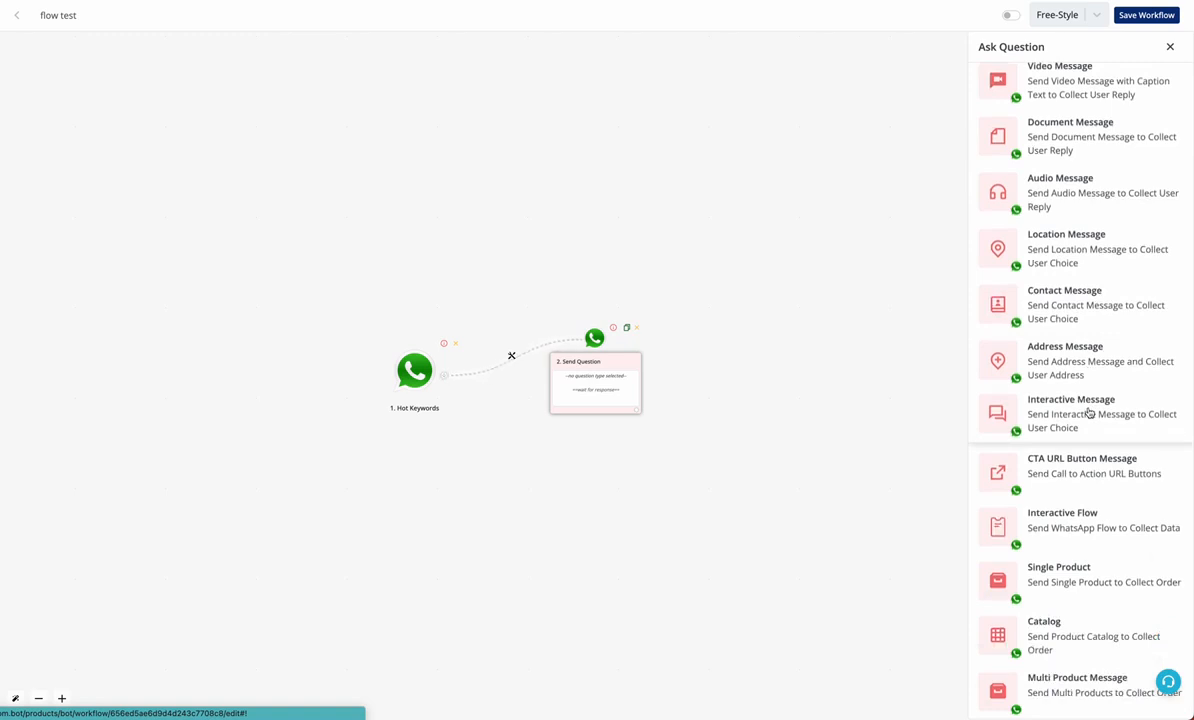
{"action": "left_click", "coordinate": [1043, 526]}
{"action": "scroll", "coordinate": [1055, 440], "scroll_direction": "up", "scroll_amount": 3}
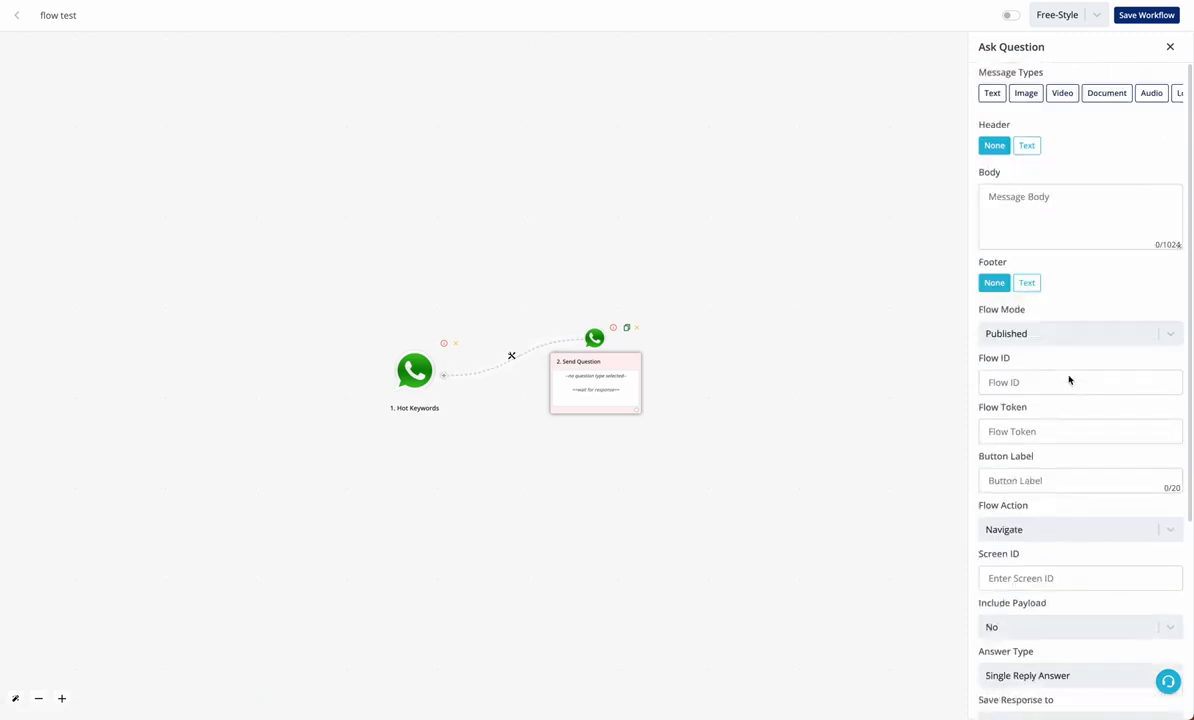
Write the body 'Hey {{name}}, welcome to our quiz. Click below button to st…'
{"action": "left_click", "coordinate": [1055, 228]}
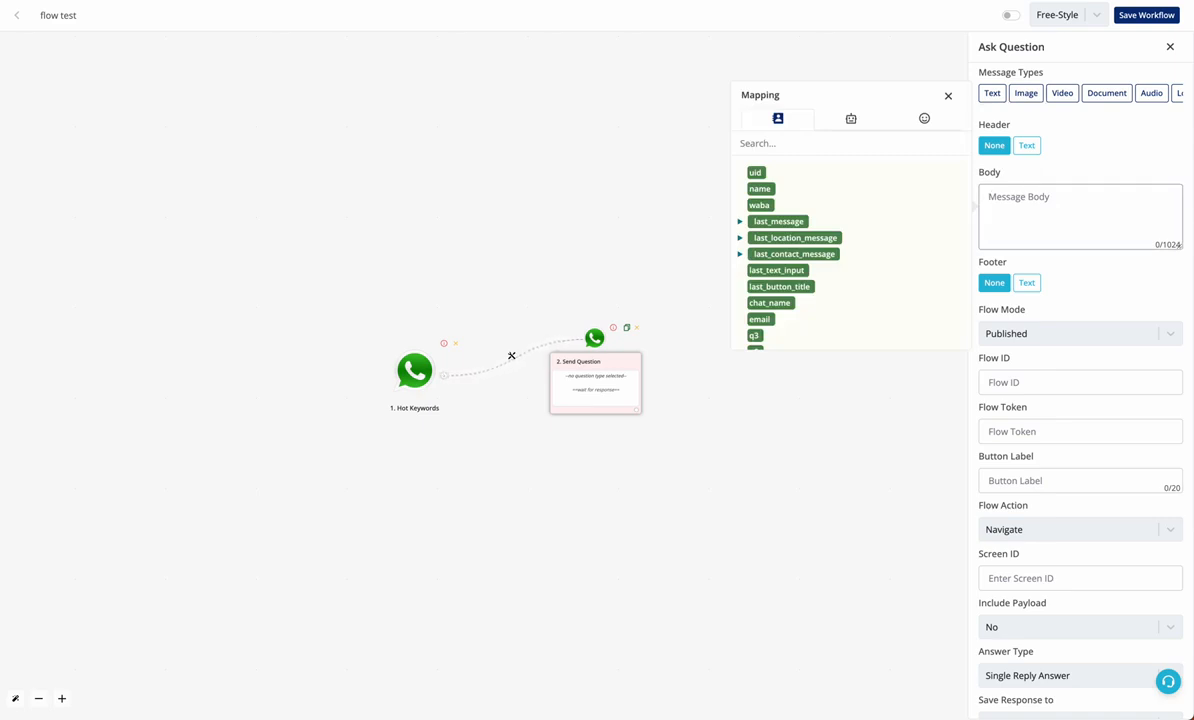
{"action": "type", "text": "Hey"}
{"action": "left_click", "coordinate": [766, 193]}
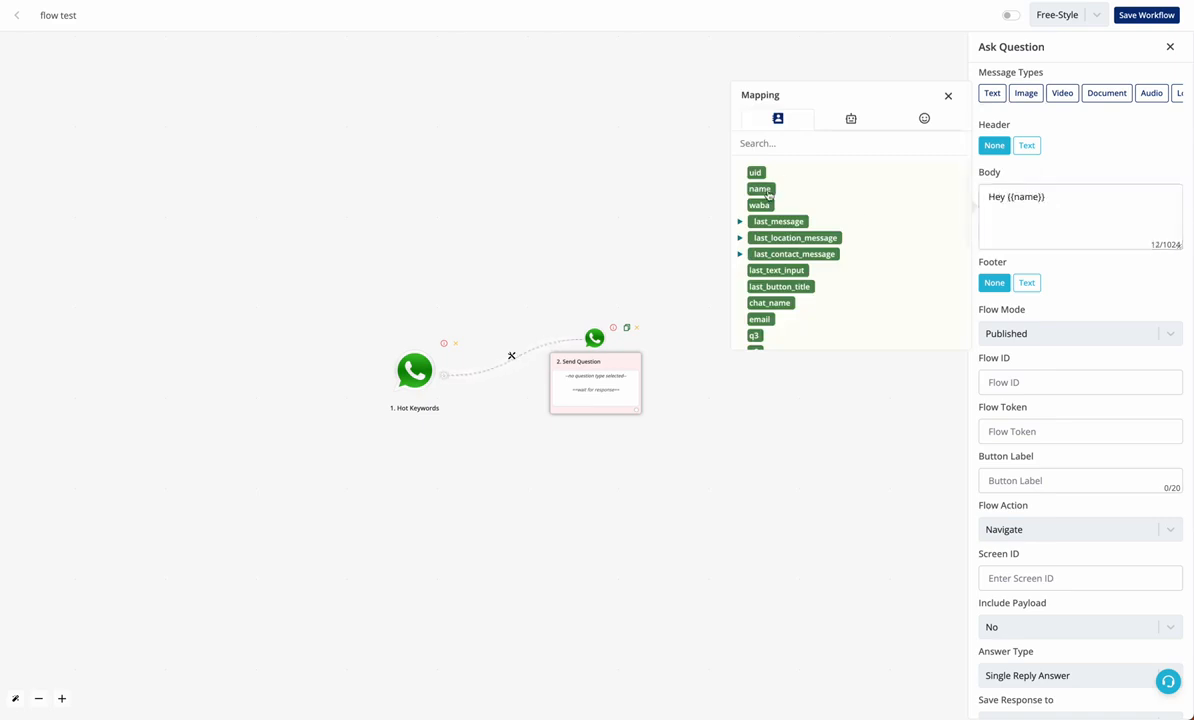
{"action": "left_click", "coordinate": [1130, 219]}
{"action": "type", "text": ","}
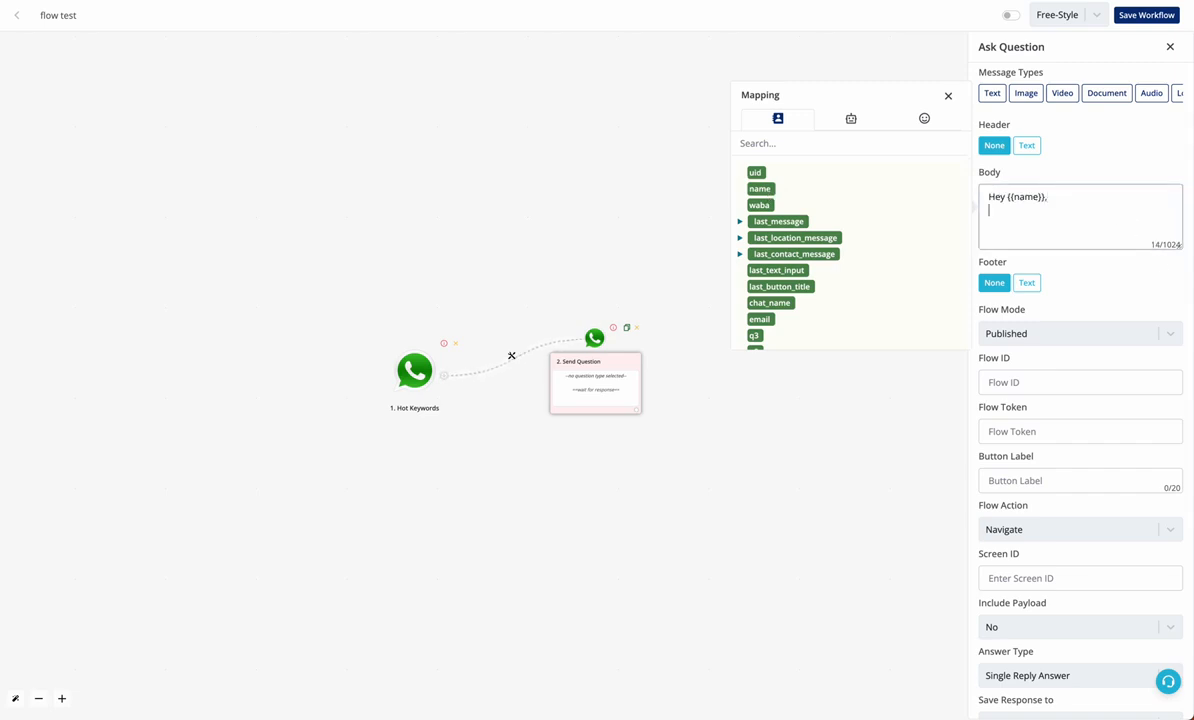
{"action": "key", "text": "Return"}
{"action": "type", "text": "welcome to our quiz.  Click below"}
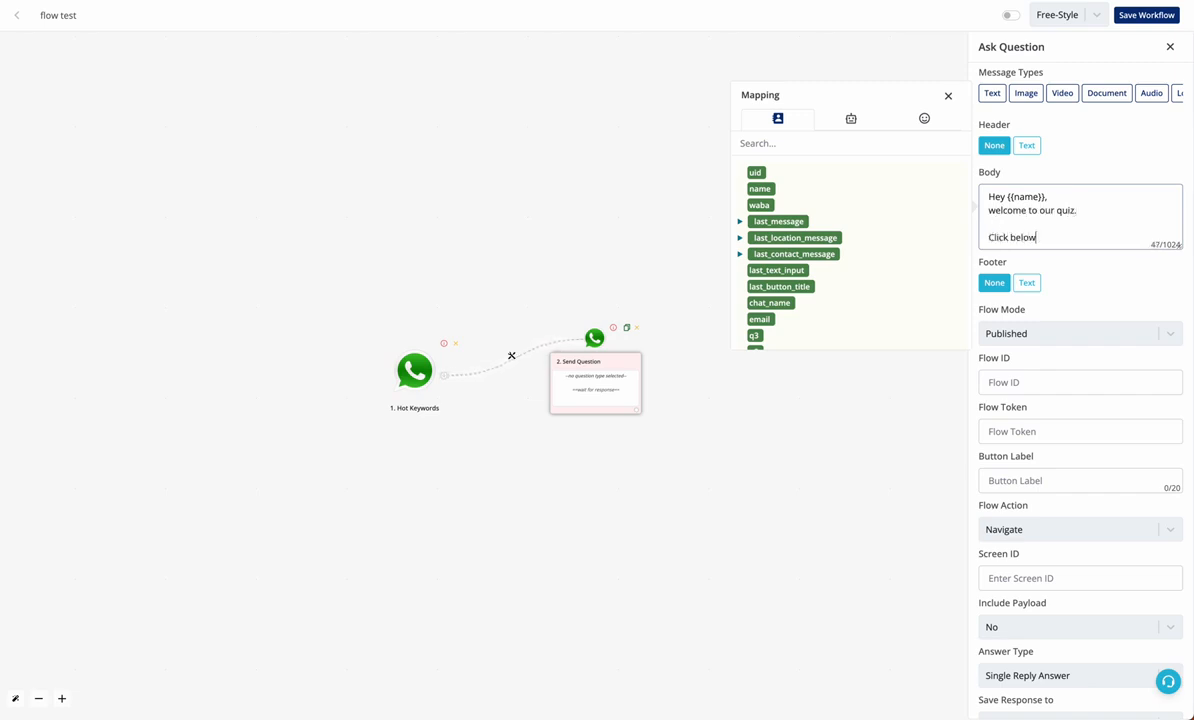
{"action": "type", "text": " button to start"}
{"action": "scroll", "coordinate": [1080, 400], "scroll_direction": "down", "scroll_amount": 1}
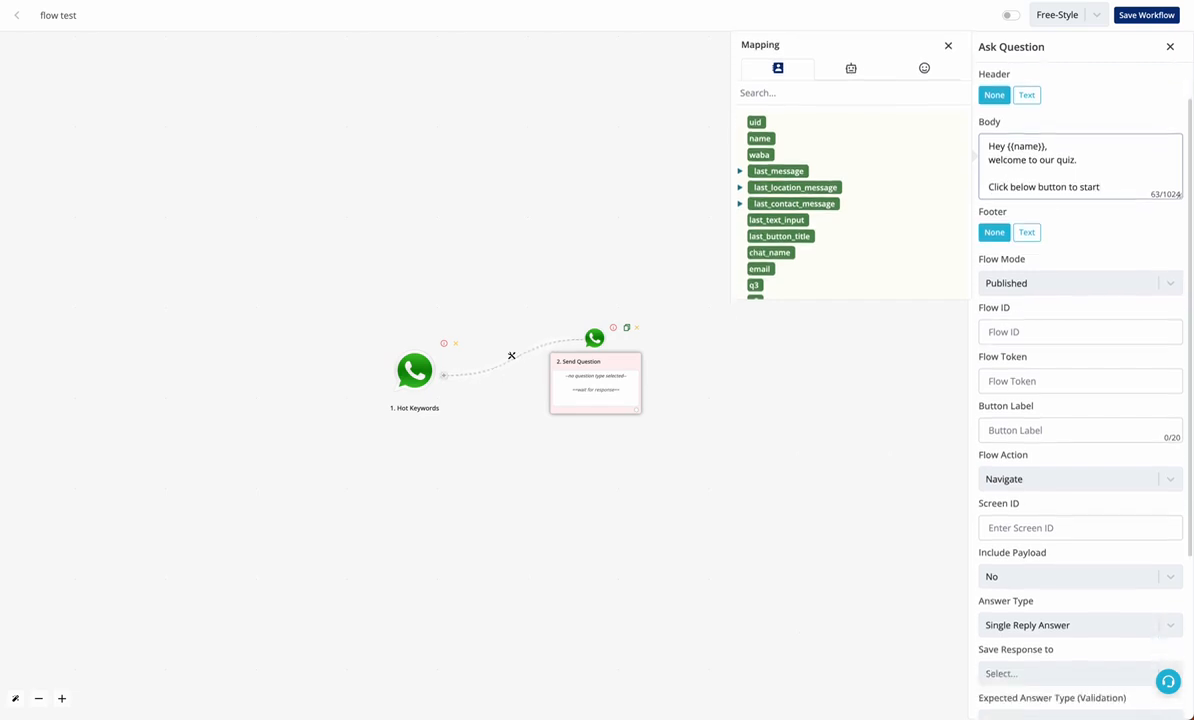
Keep the Flow Mode set to Published
{"action": "left_click", "coordinate": [1020, 289]}
{"action": "left_click", "coordinate": [1026, 288]}
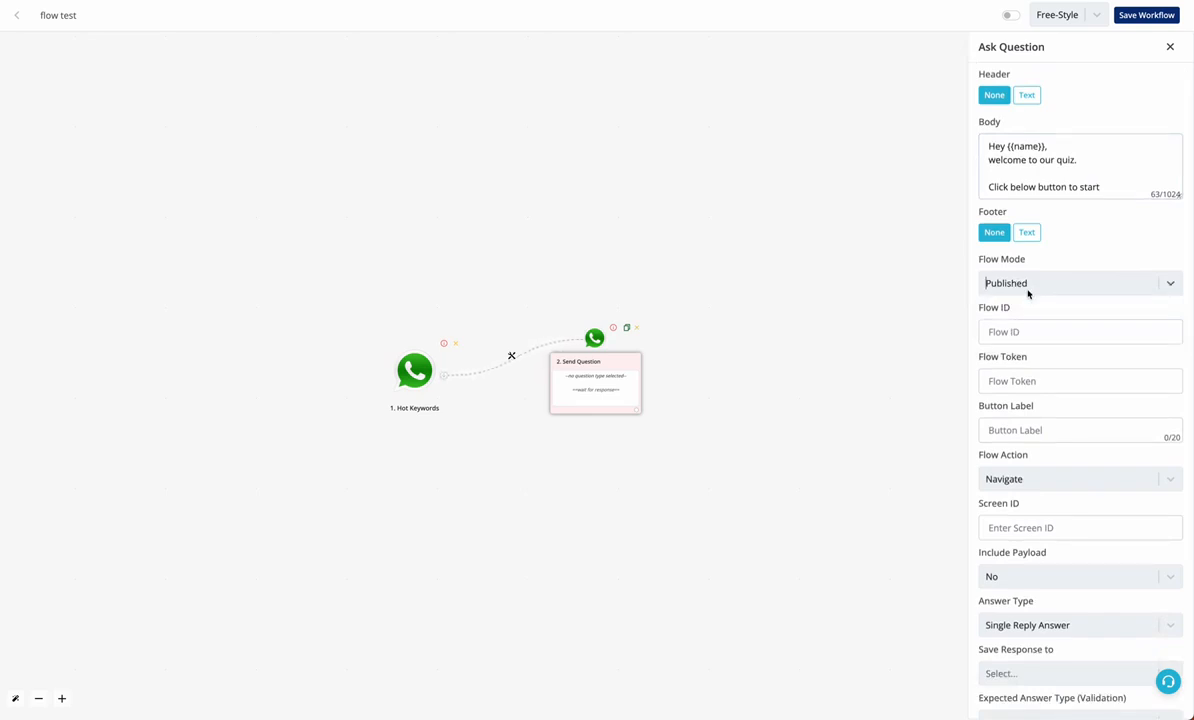
{"action": "left_click", "coordinate": [1028, 291]}
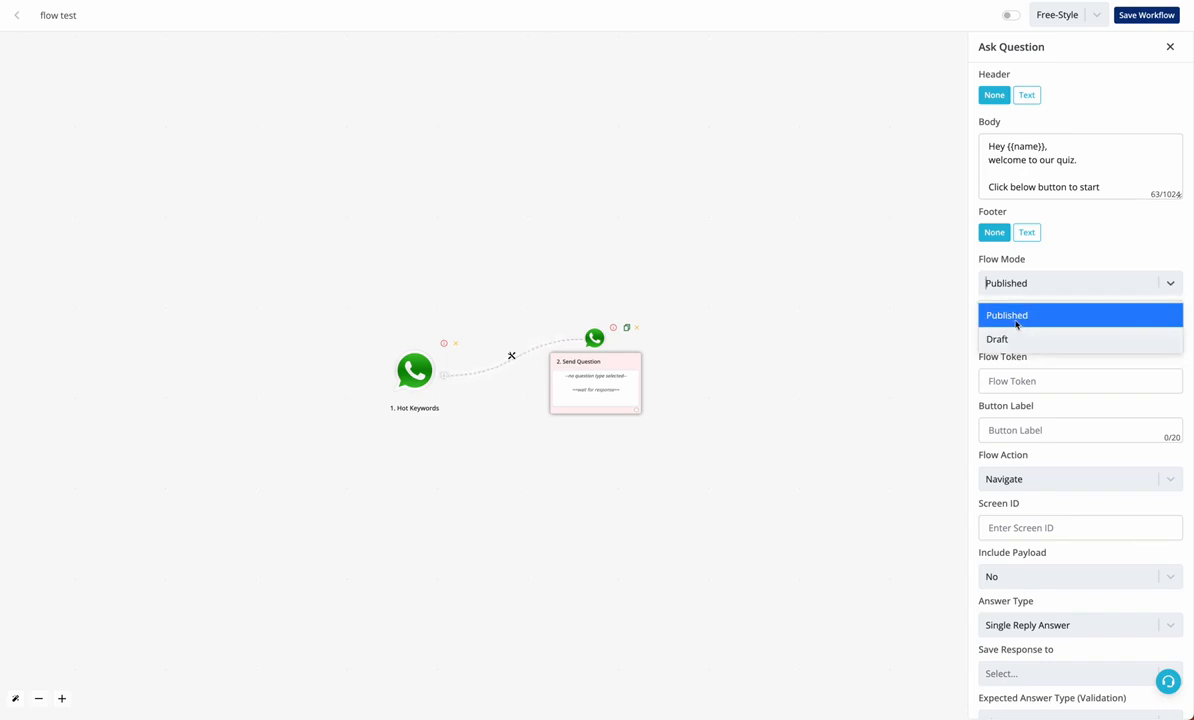
{"action": "left_click", "coordinate": [995, 238]}
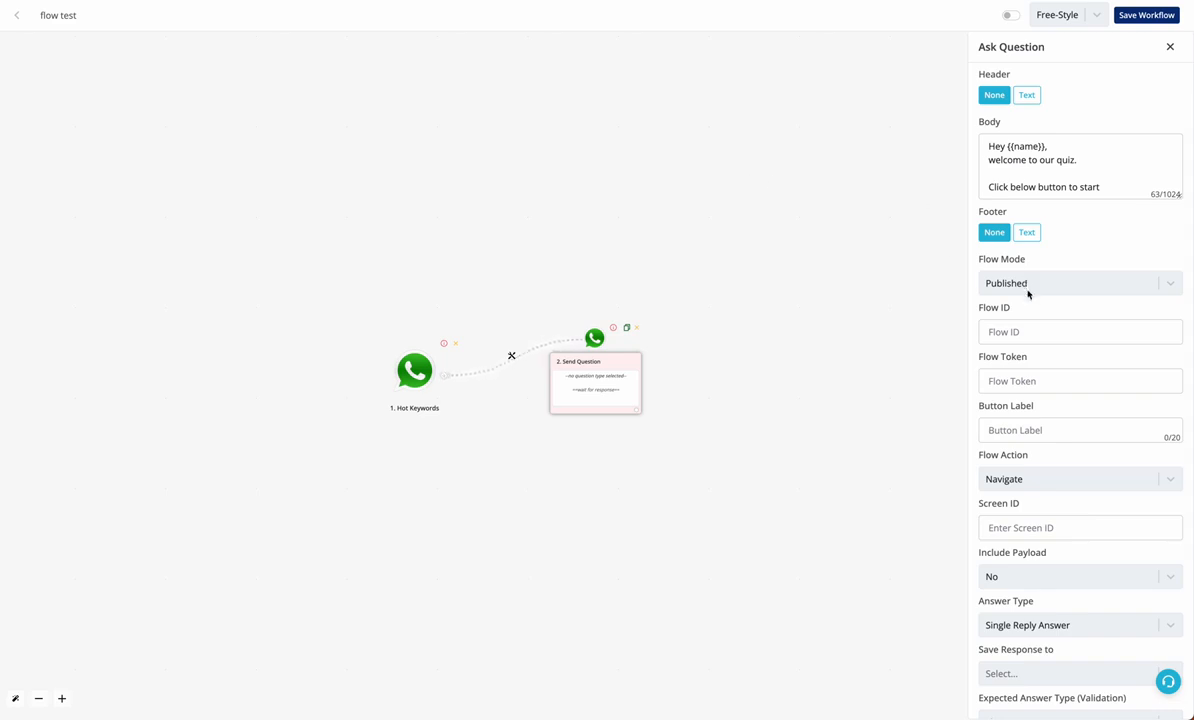
{"action": "left_click", "coordinate": [1040, 331]}
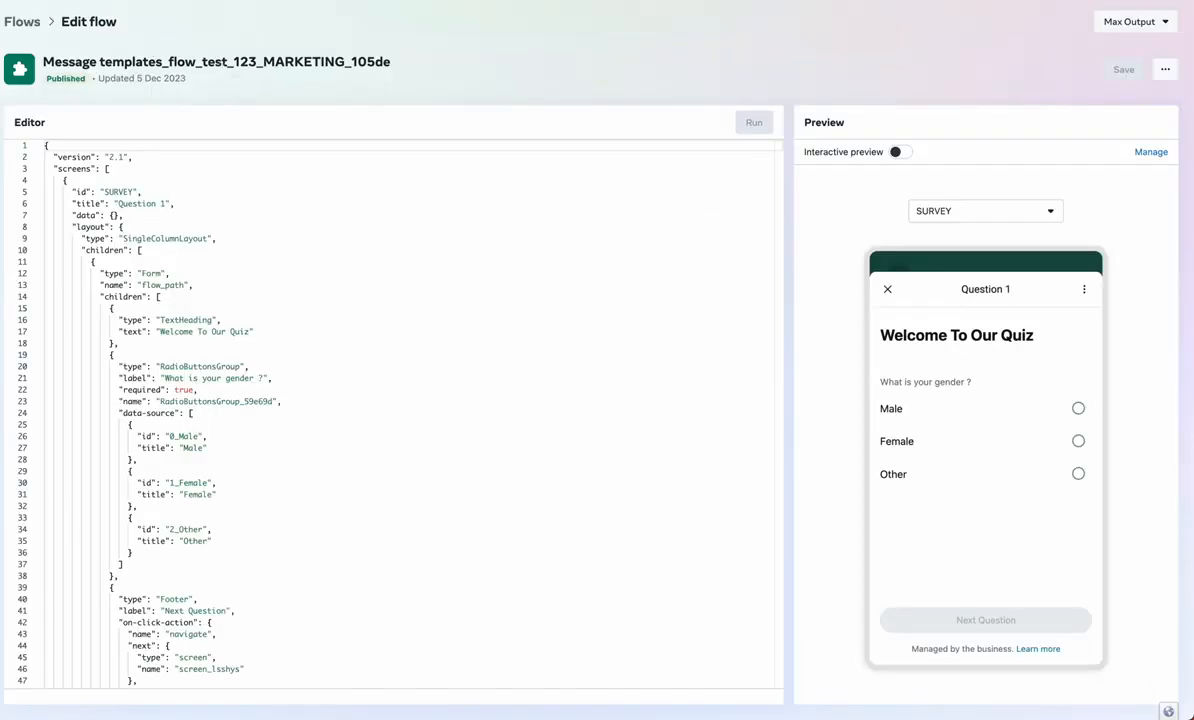
{"action": "left_click", "coordinate": [22, 21]}
{"action": "left_click", "coordinate": [320, 156]}
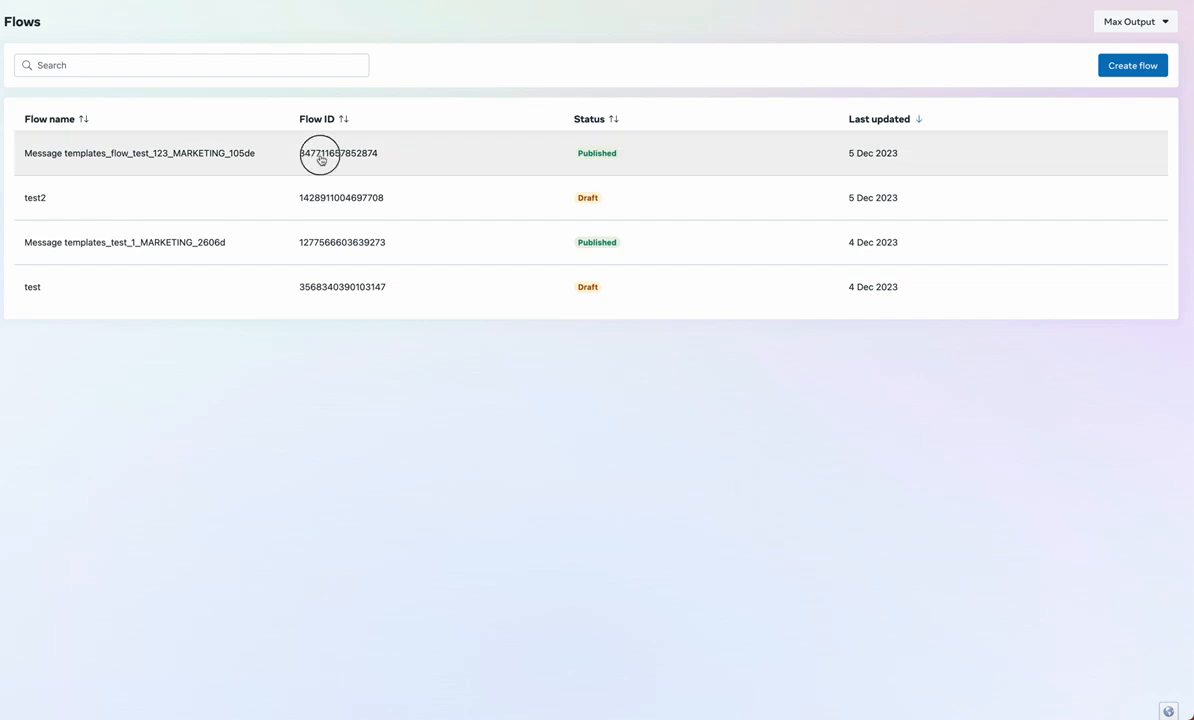
{"action": "left_click_drag", "start_coordinate": [320, 158], "coordinate": [390, 158]}
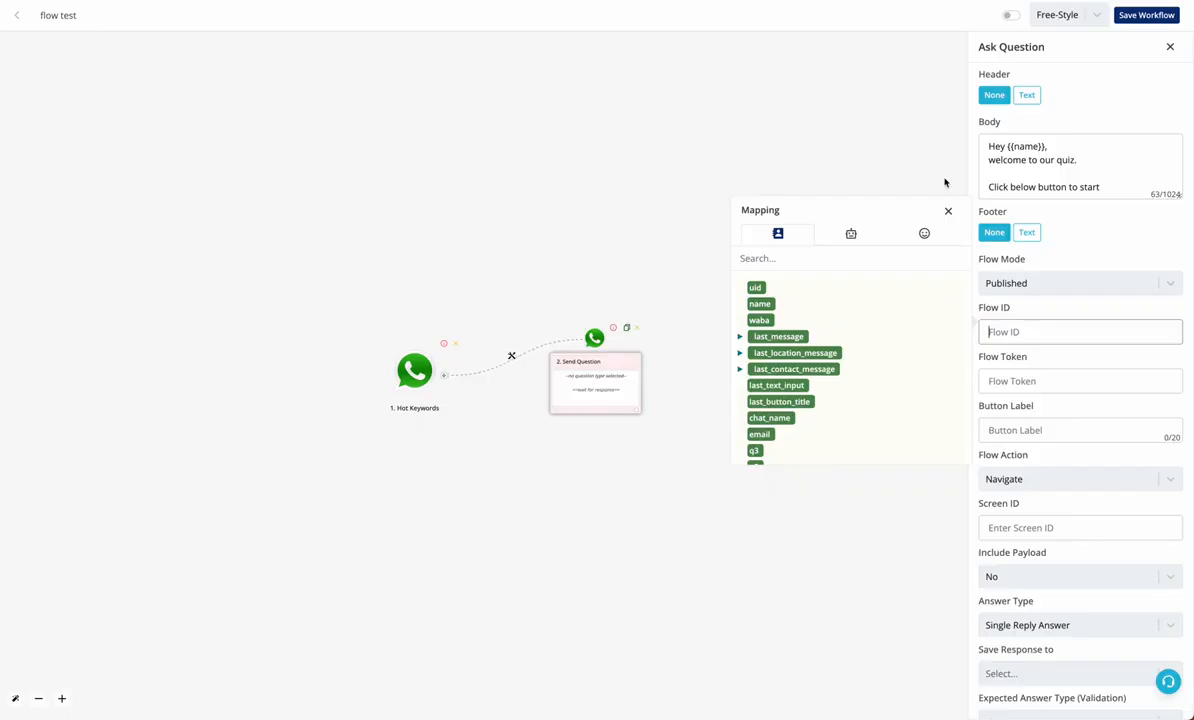
{"action": "key", "text": "ctrl+v"}
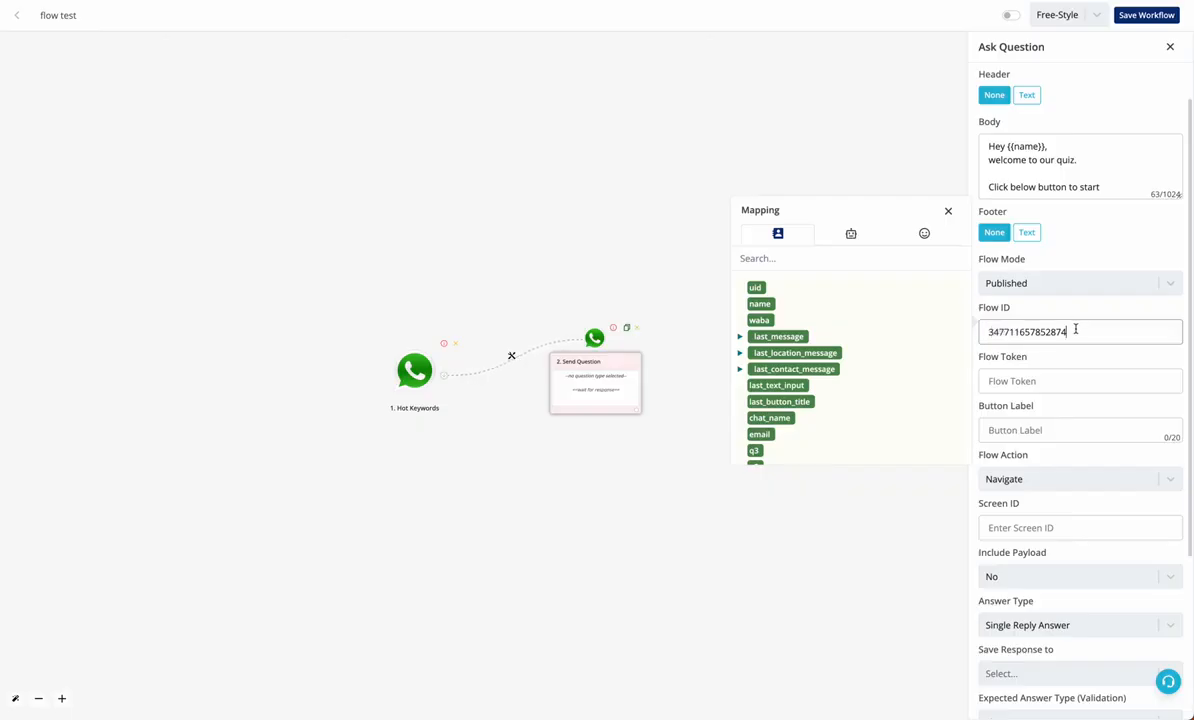
Set the flow token to the waba variable and the button label to 'Start Quiz'
{"action": "left_click", "coordinate": [1063, 380]}
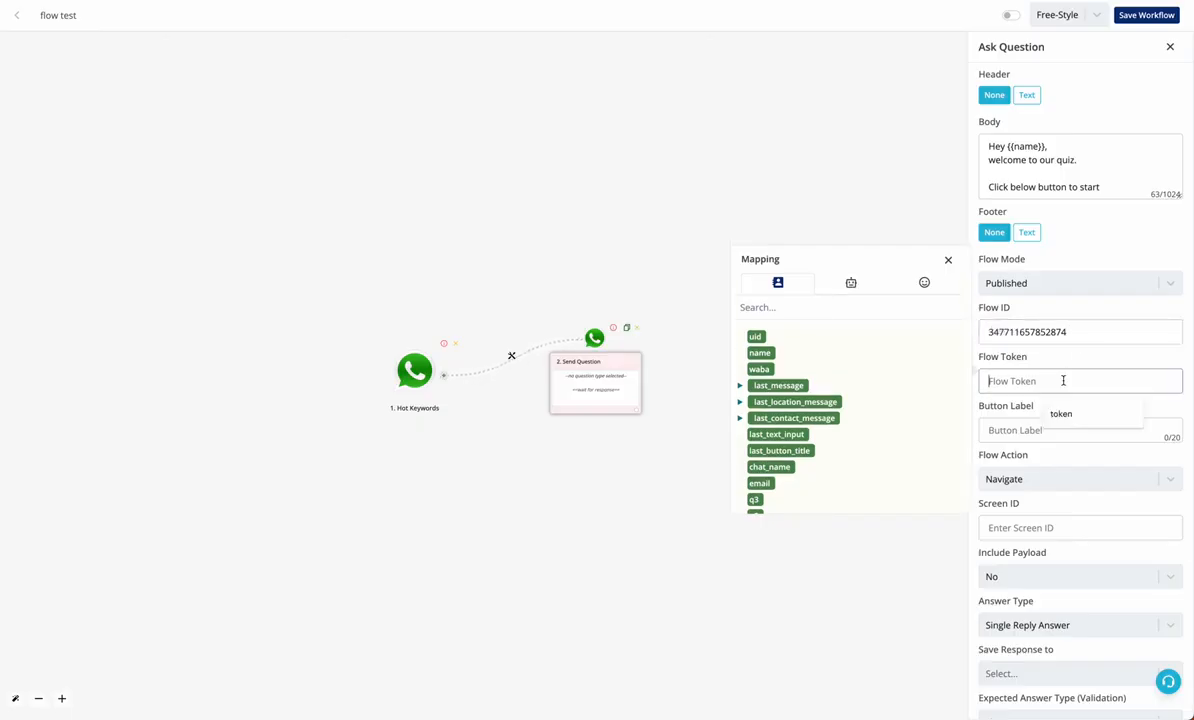
{"action": "left_click", "coordinate": [766, 371]}
{"action": "left_click_drag", "start_coordinate": [766, 371], "coordinate": [965, 386]}
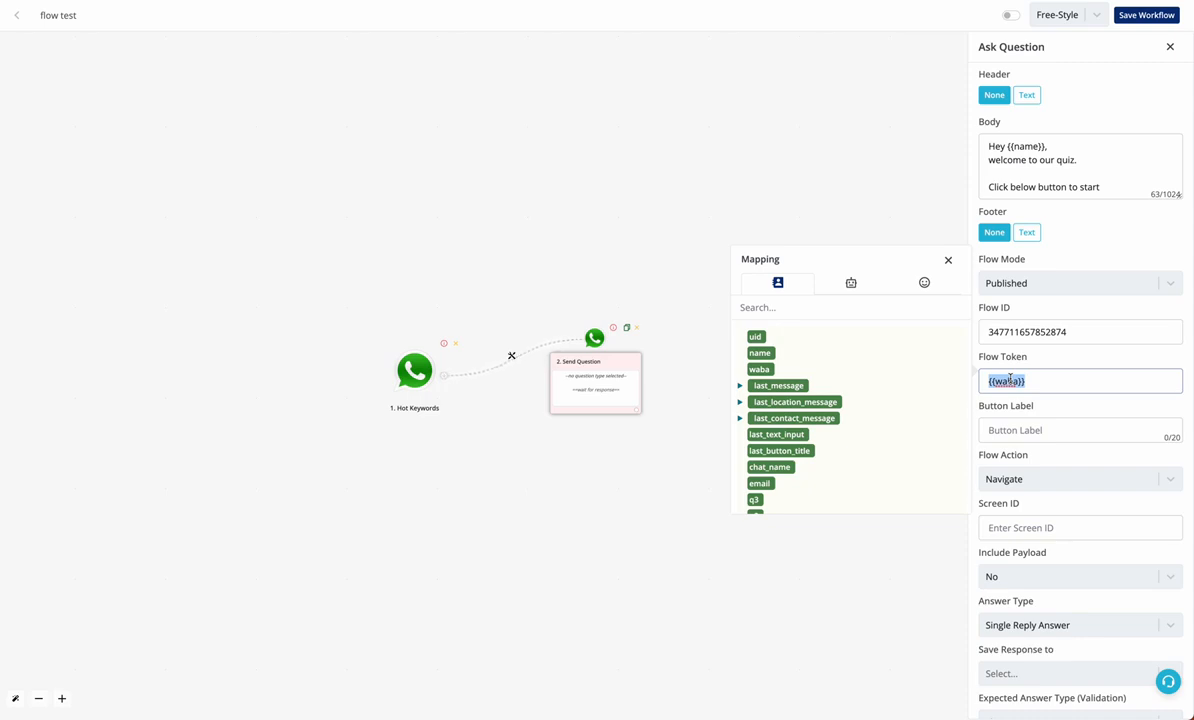
{"action": "left_click", "coordinate": [1025, 432]}
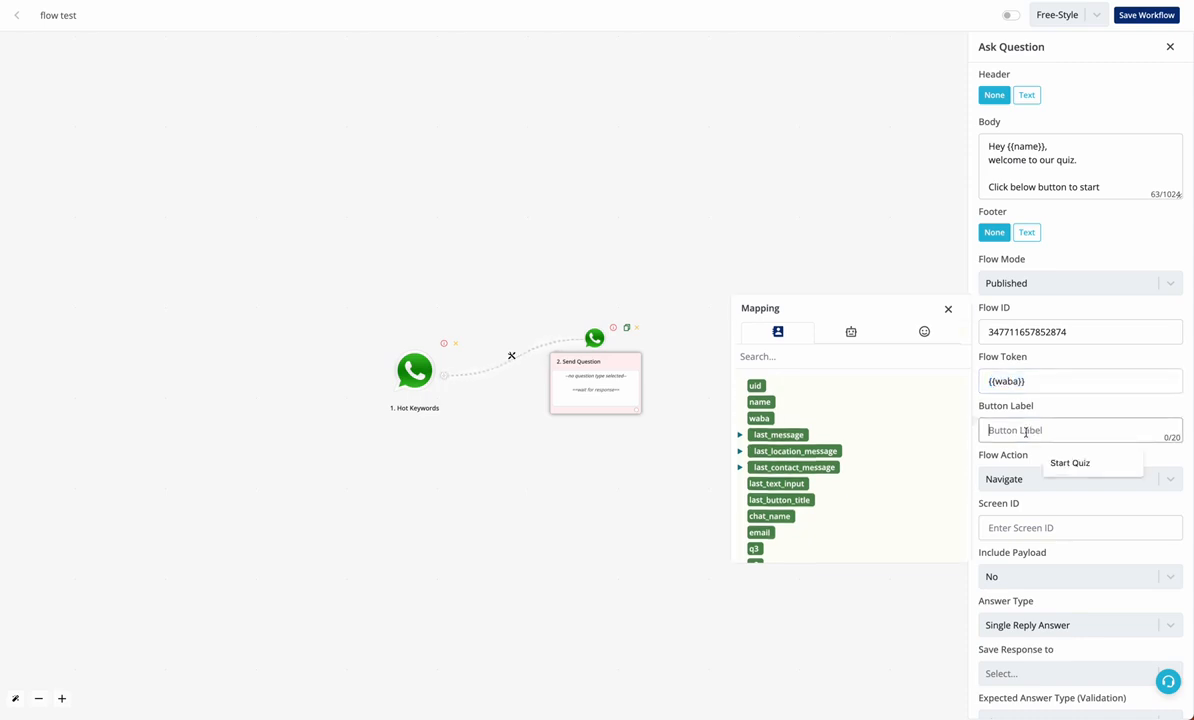
{"action": "type", "text": "Start Quiz"}
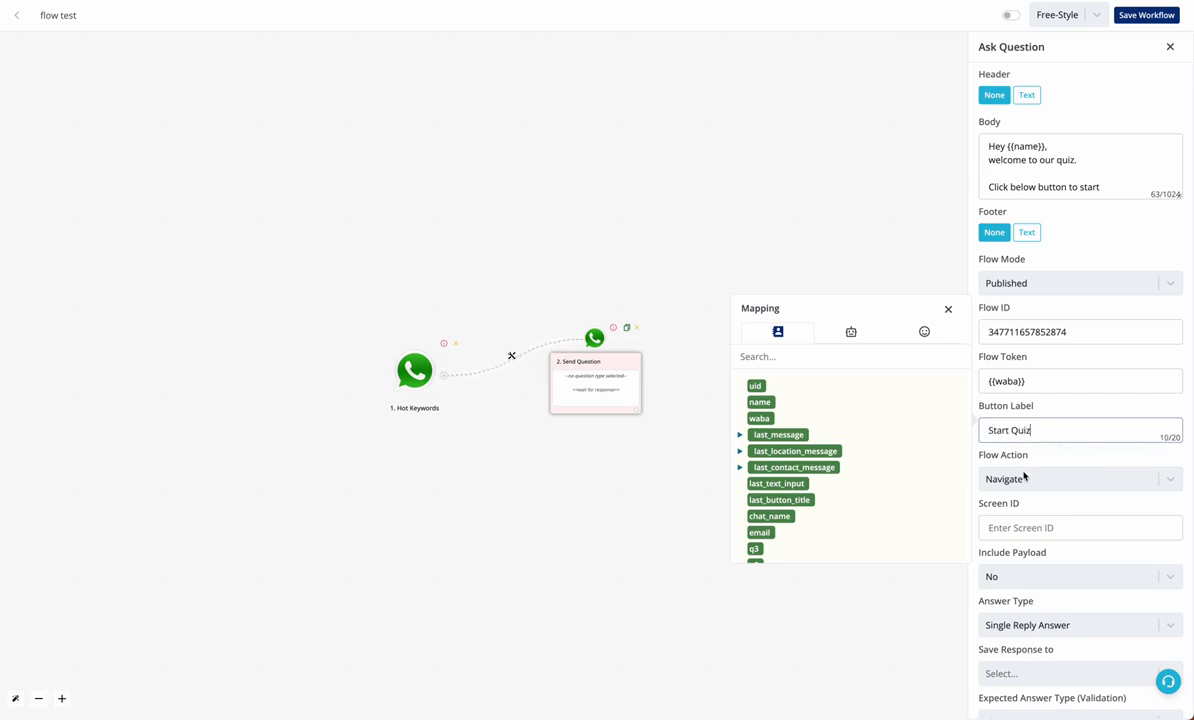
Set the flow action to Navigate after briefly trying Data Exchange
{"action": "scroll", "coordinate": [1024, 477], "scroll_direction": "down", "scroll_amount": 3}
{"action": "left_click", "coordinate": [1050, 362]}
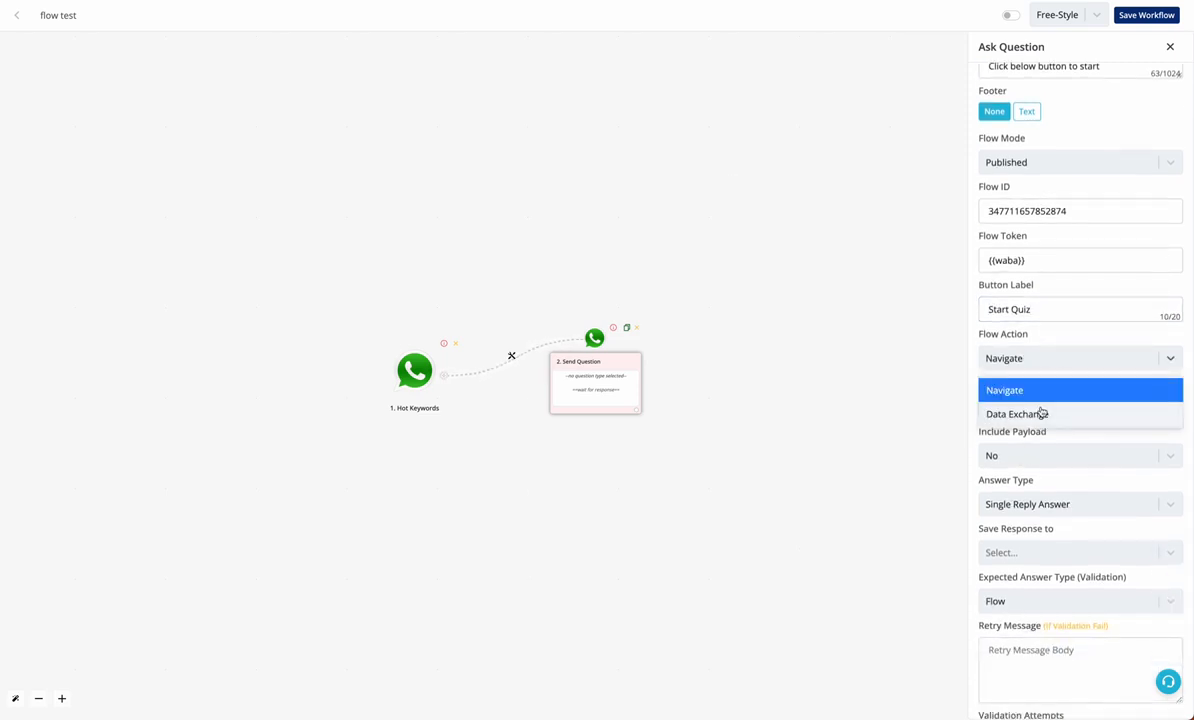
{"action": "left_click", "coordinate": [1040, 414]}
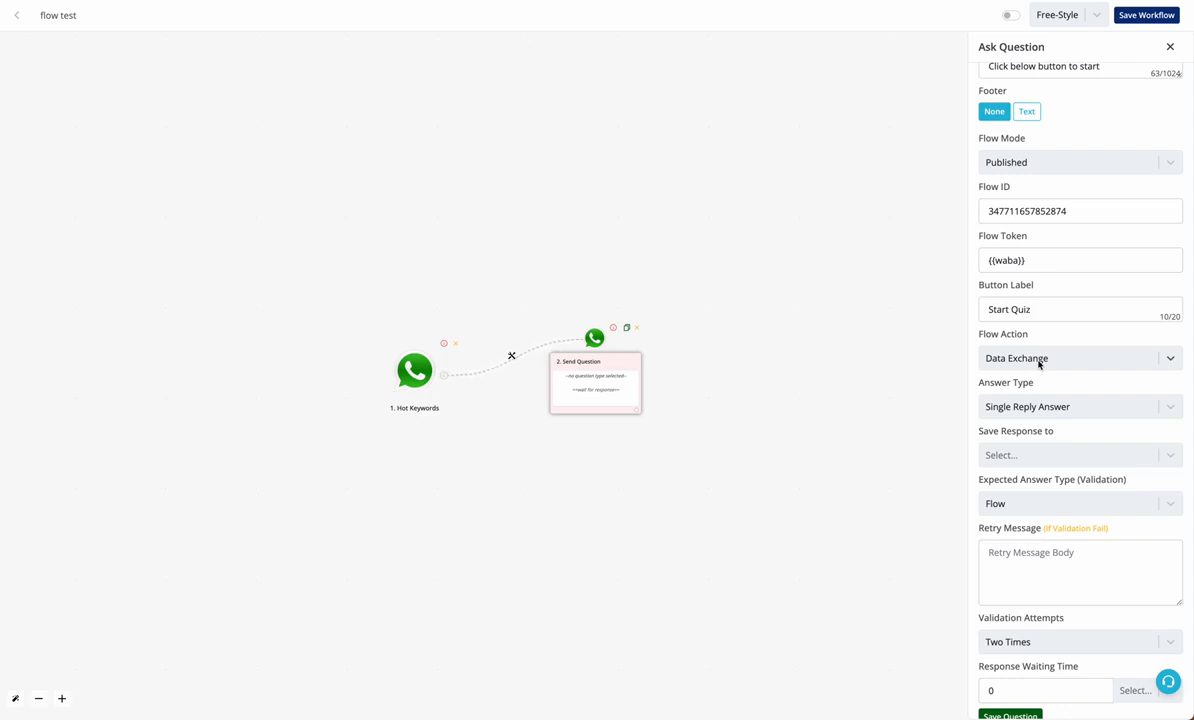
{"action": "left_click", "coordinate": [1039, 362]}
{"action": "left_click", "coordinate": [1039, 390]}
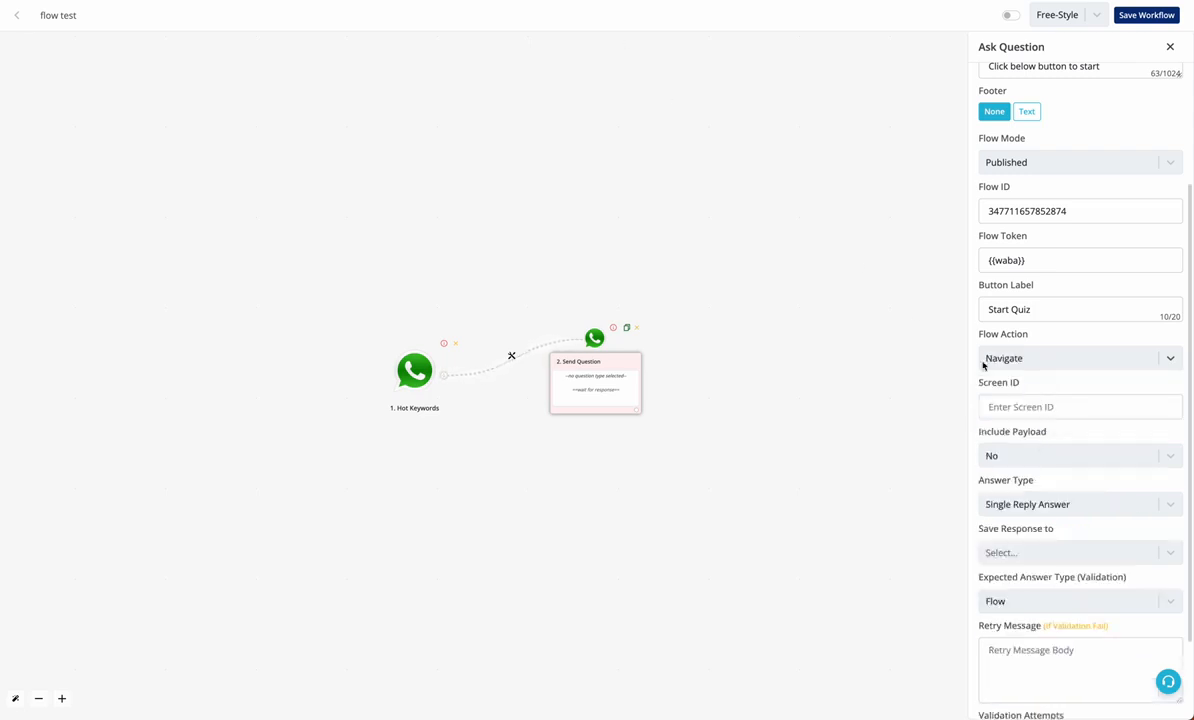
{"action": "scroll", "coordinate": [1012, 367], "scroll_direction": "down", "scroll_amount": 1}
{"action": "left_click", "coordinate": [1010, 299]}
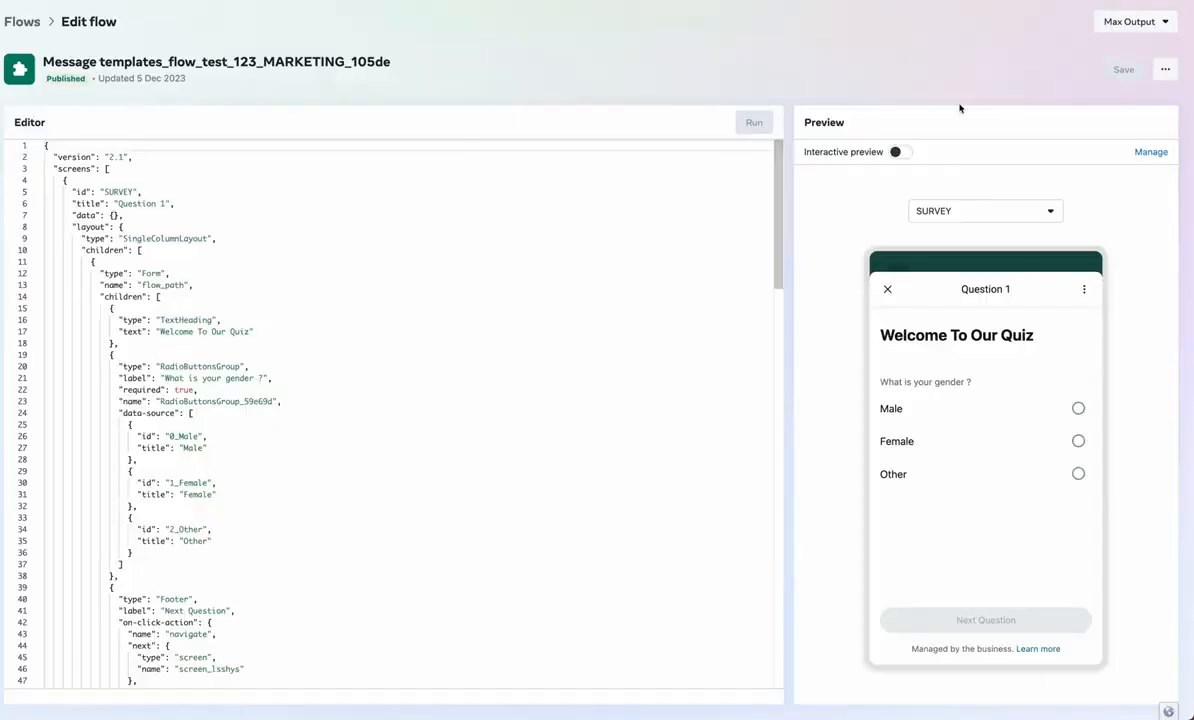
Preview screen_hqyqro, then screen_lsshys, then the SURVEY first screen
{"action": "left_click", "coordinate": [979, 220]}
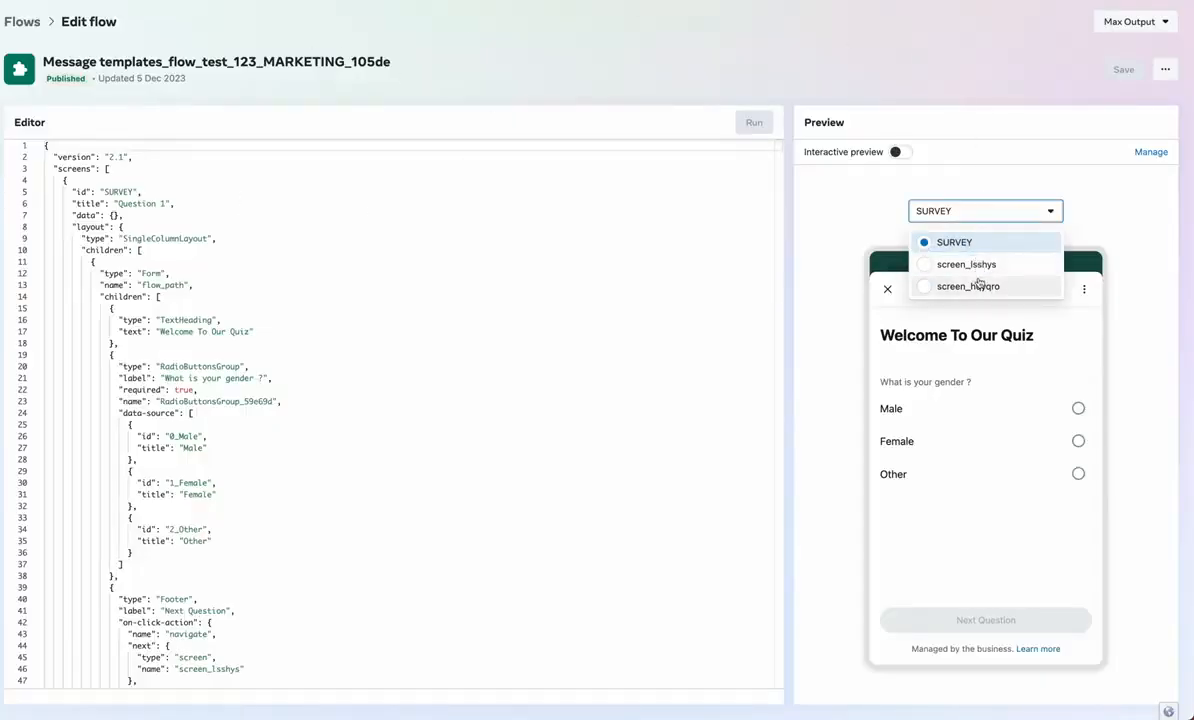
{"action": "left_click", "coordinate": [981, 283]}
{"action": "left_click", "coordinate": [978, 213]}
{"action": "left_click", "coordinate": [978, 262]}
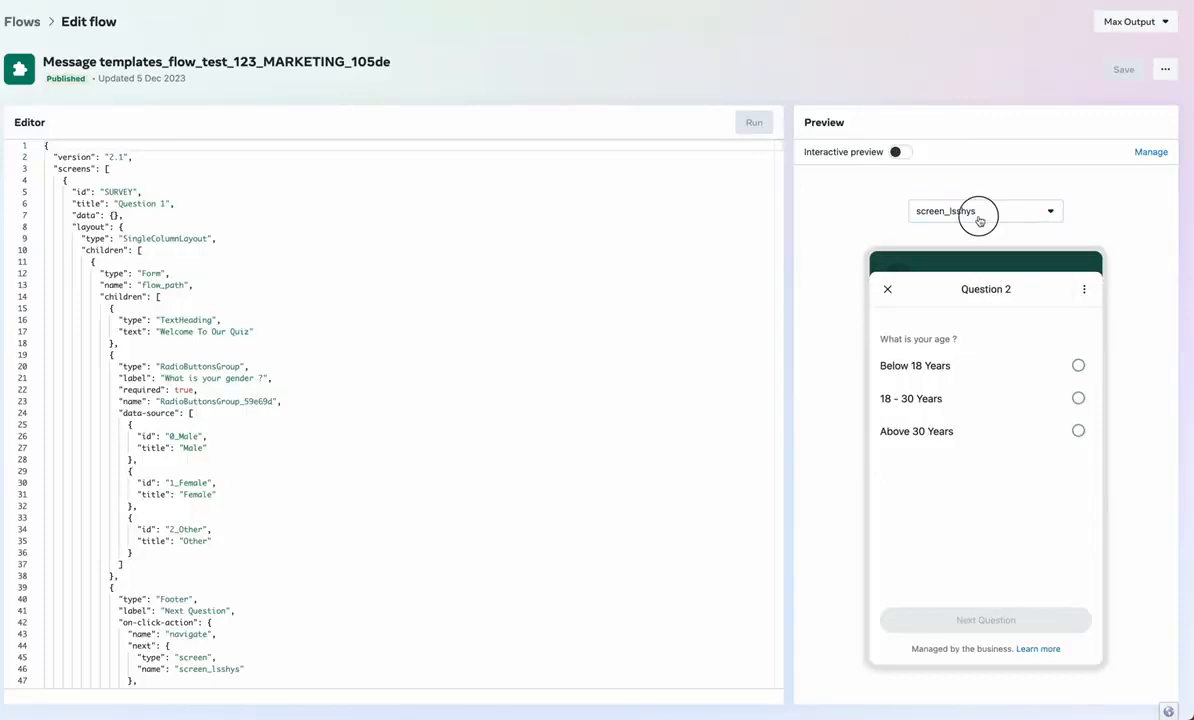
{"action": "left_click", "coordinate": [978, 213]}
{"action": "left_click", "coordinate": [979, 244]}
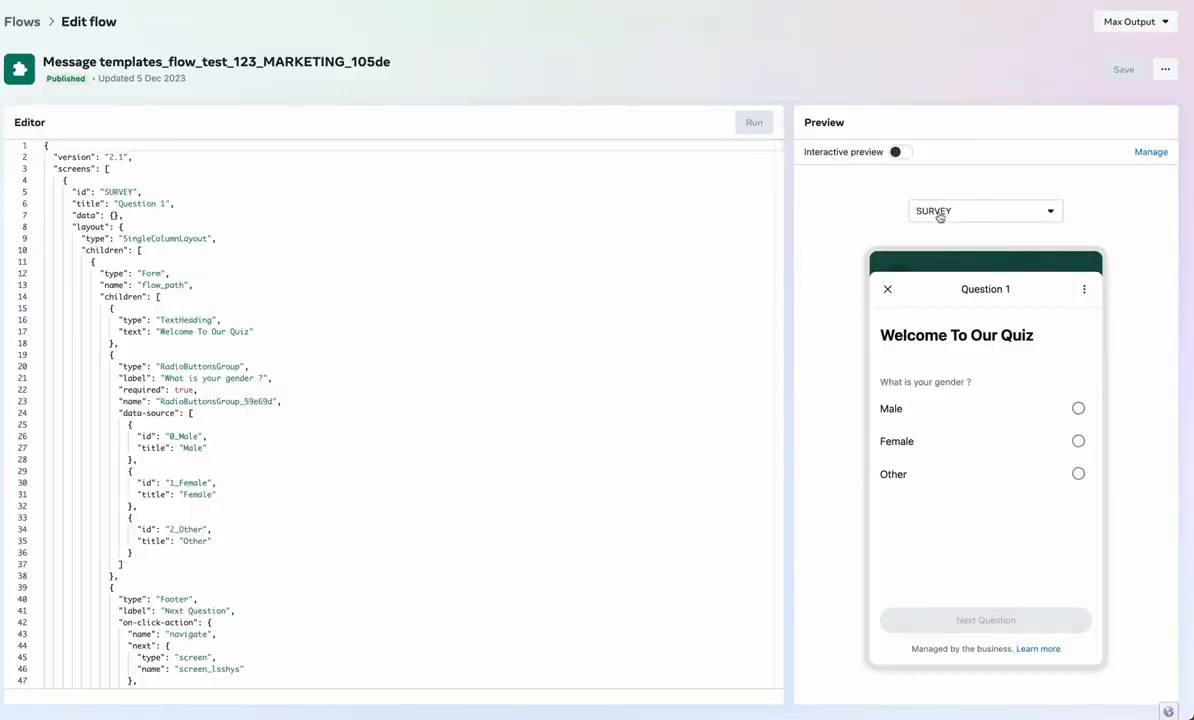
{"action": "left_click", "coordinate": [940, 218]}
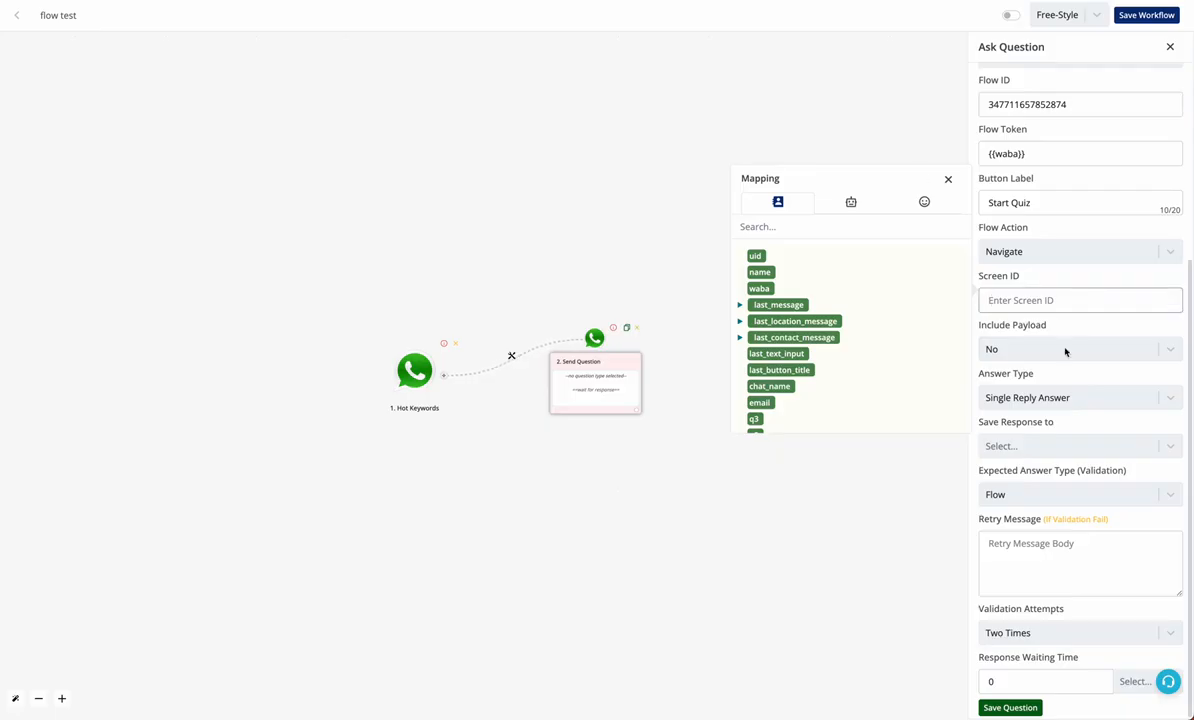
Enter SURVEY as the Screen ID and keep Include Payload at No
{"action": "type", "text": "SURVEY"}
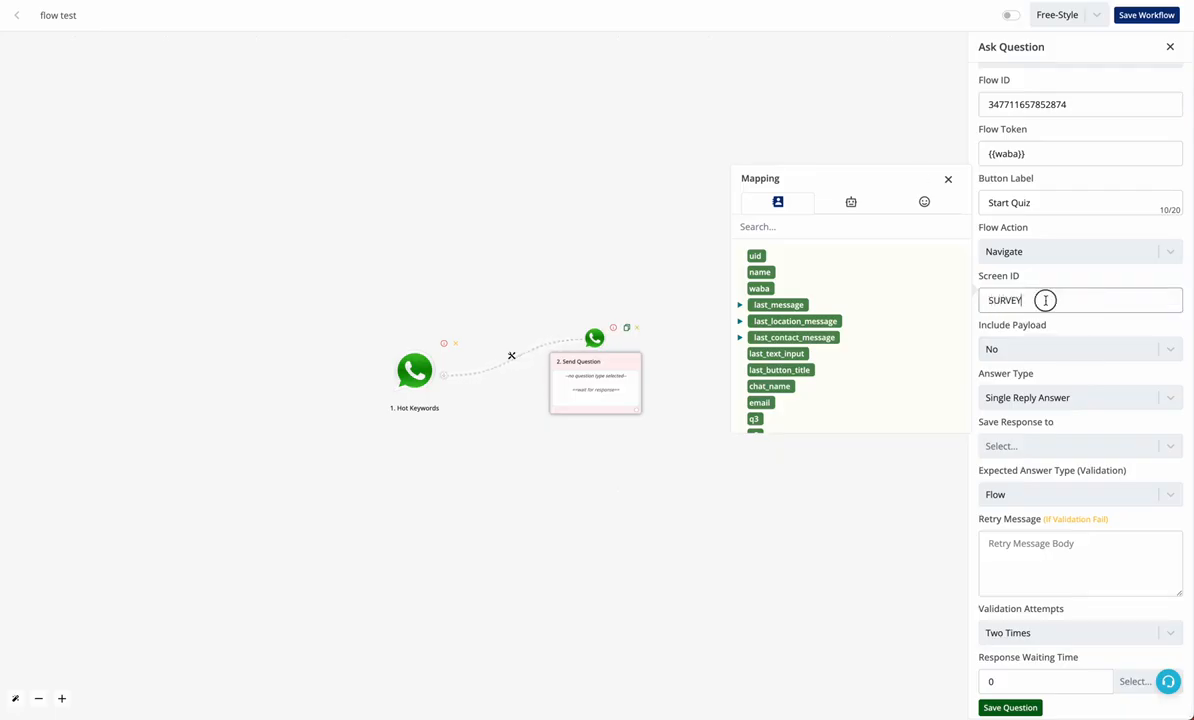
{"action": "left_click_drag", "start_coordinate": [1045, 298], "coordinate": [983, 298]}
{"action": "left_click", "coordinate": [1036, 347]}
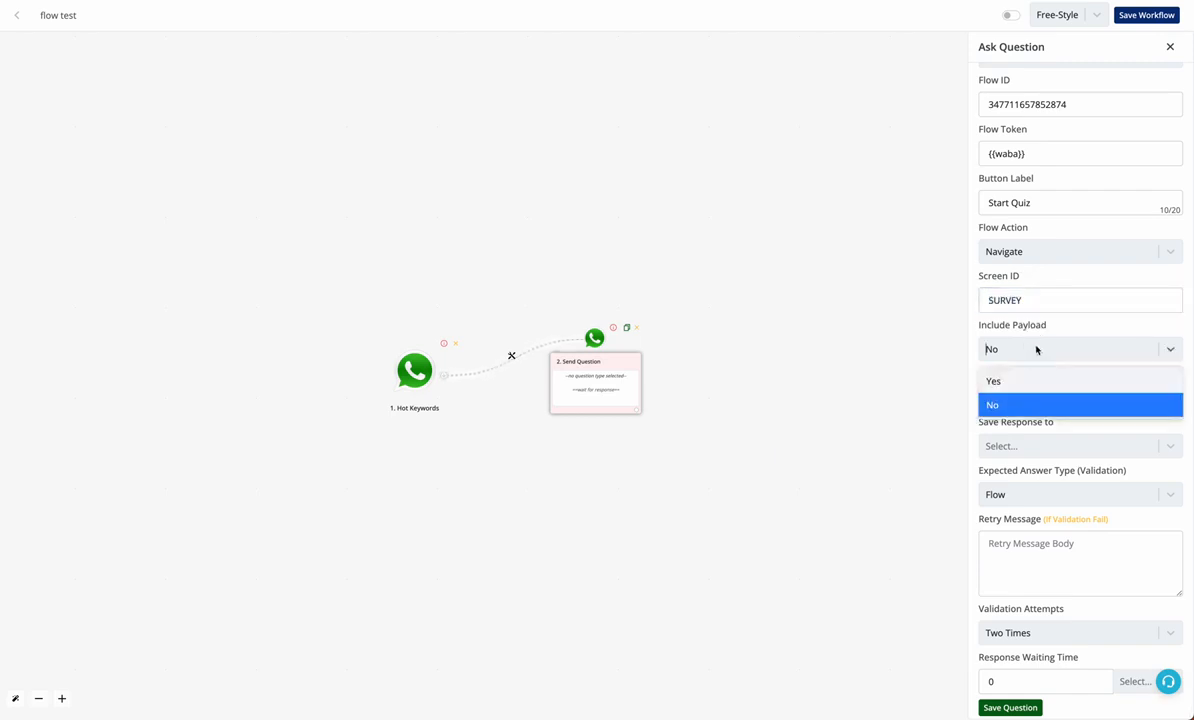
{"action": "left_click", "coordinate": [1037, 347]}
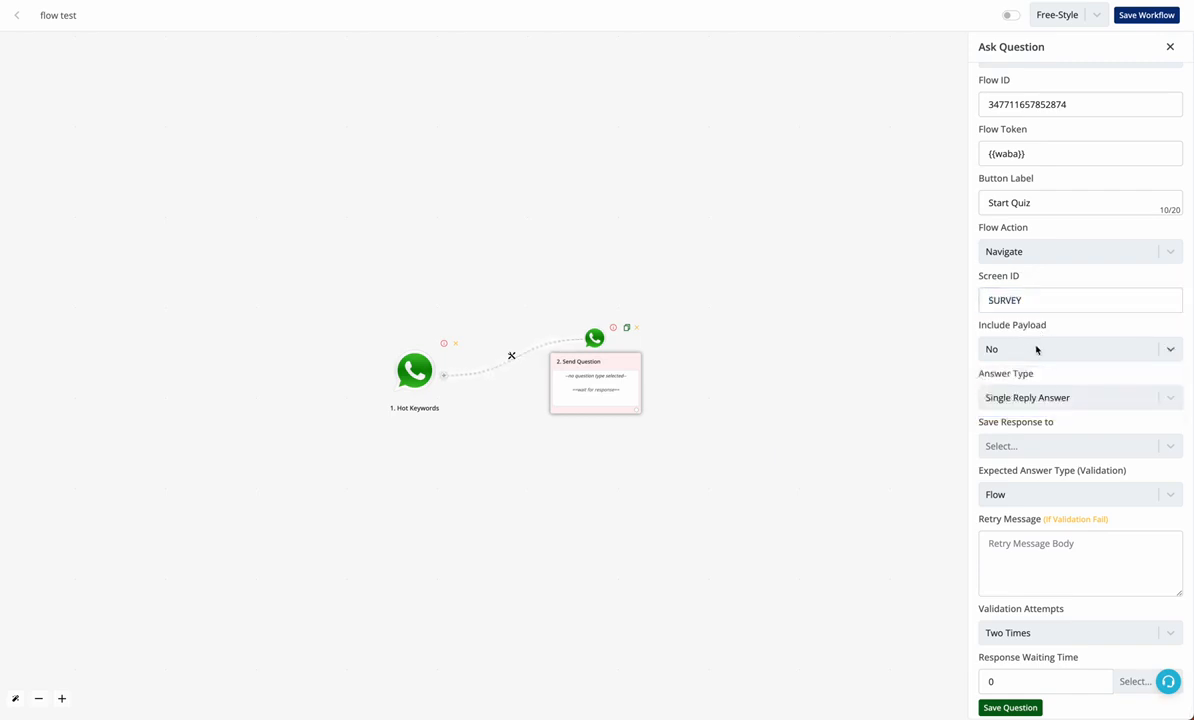
Save replies to flow response with Flow answer type, then save the question and workflow
{"action": "left_click", "coordinate": [1015, 447]}
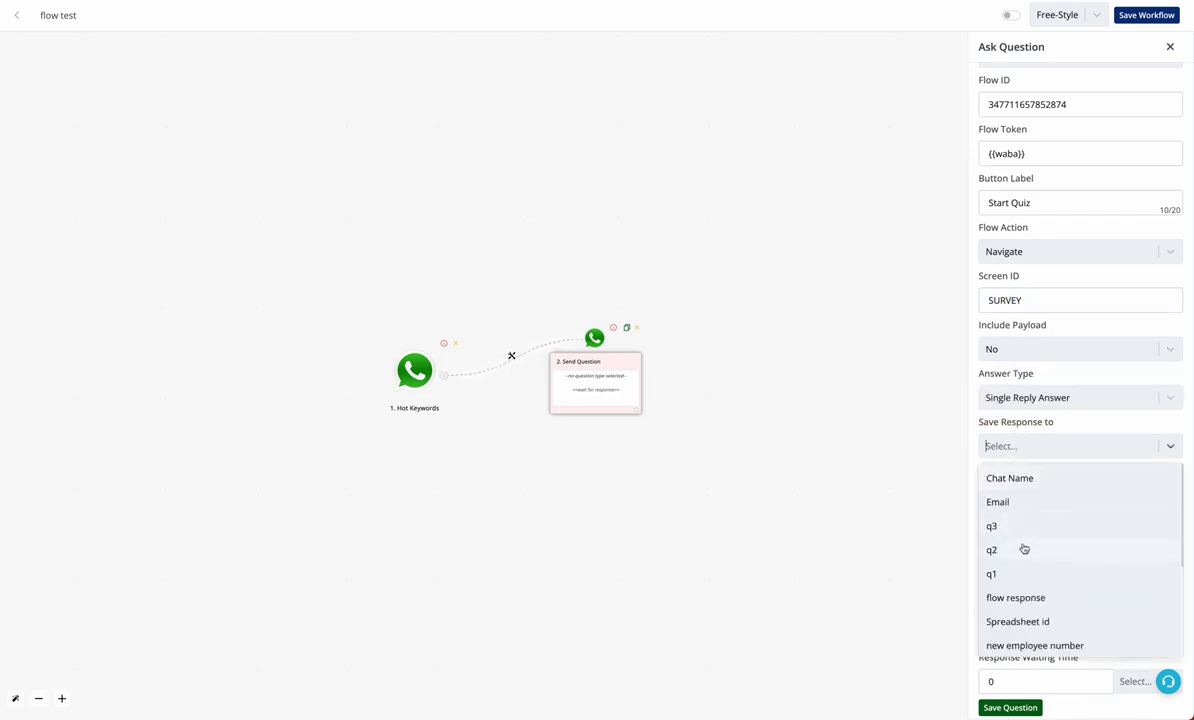
{"action": "left_click", "coordinate": [1034, 599]}
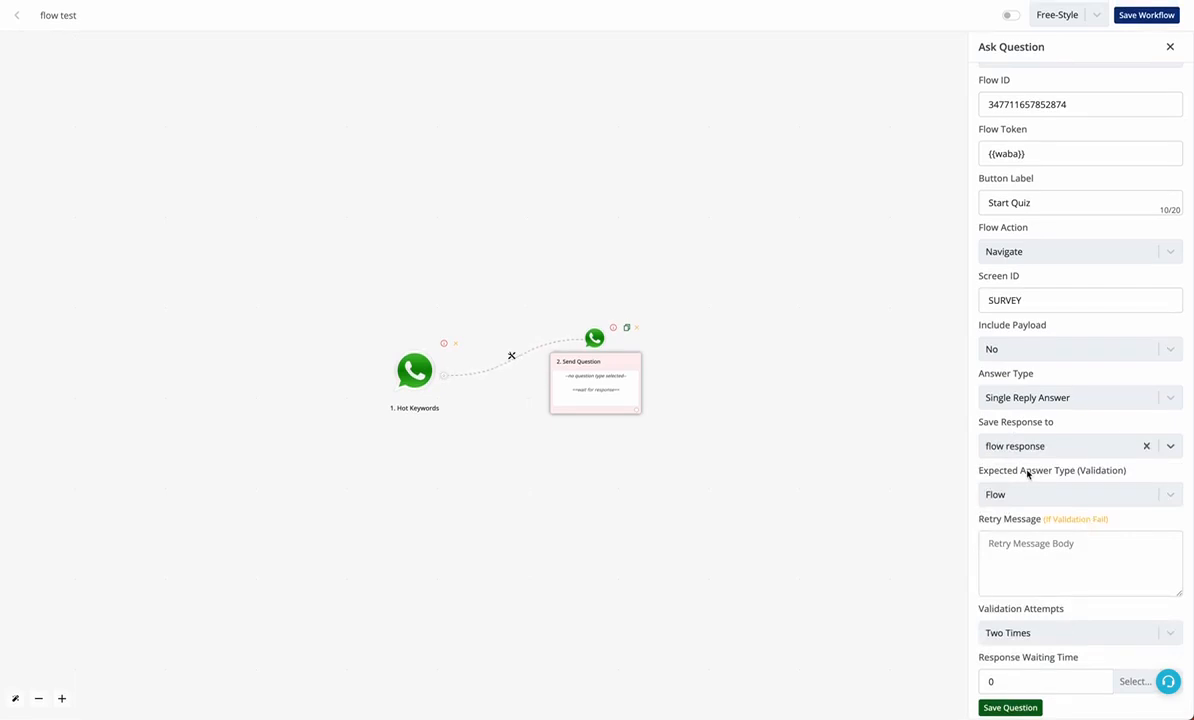
{"action": "left_click", "coordinate": [1021, 495]}
{"action": "left_click", "coordinate": [1021, 495]}
{"action": "left_click", "coordinate": [1015, 706]}
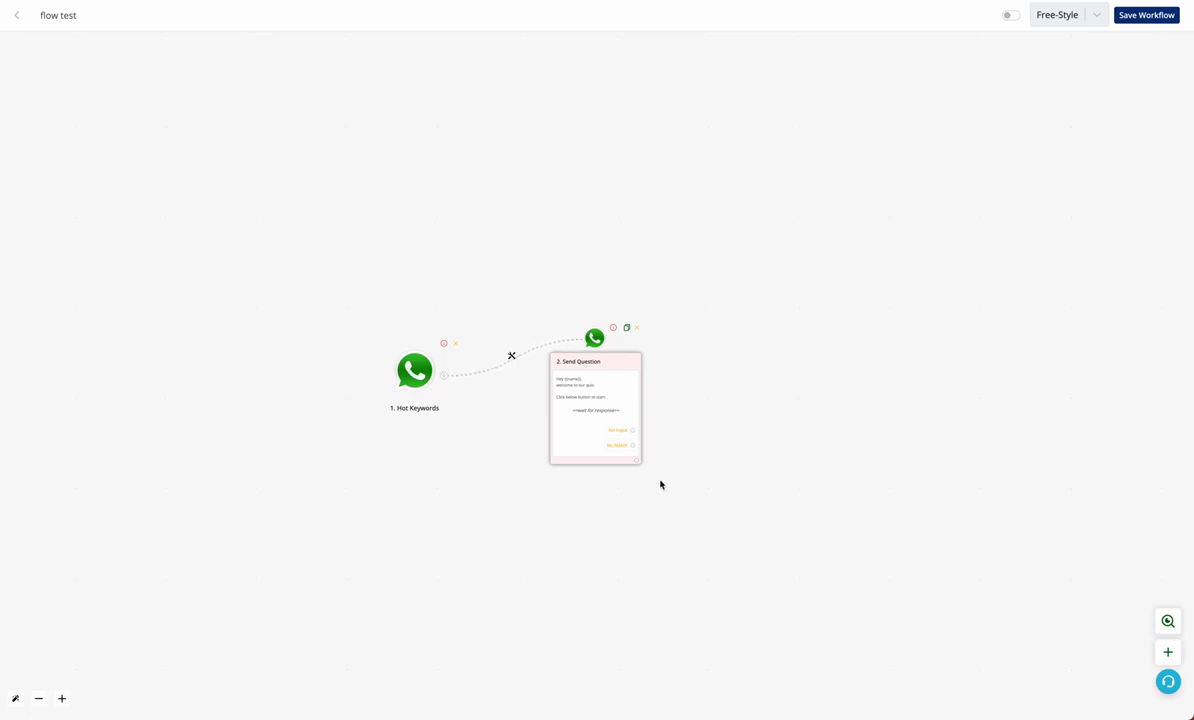
{"action": "left_click", "coordinate": [1159, 10]}
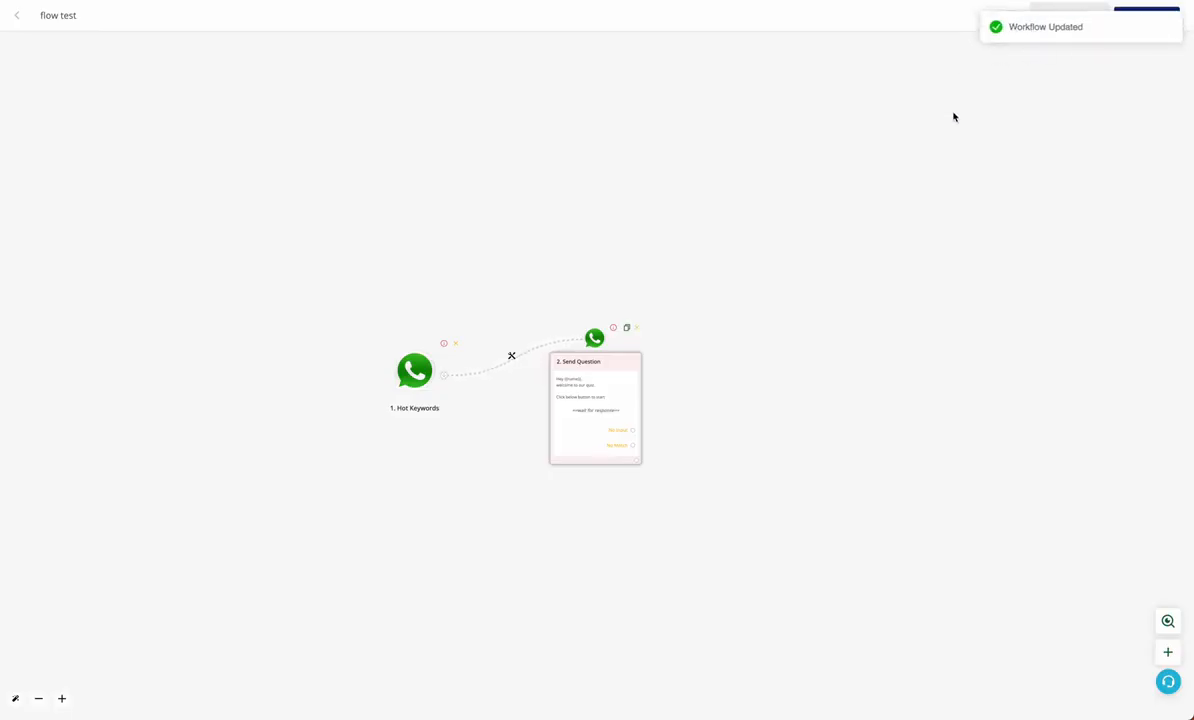
Switch the flow test workflow on and review the Send Question step's settings
{"action": "left_click", "coordinate": [1008, 16]}
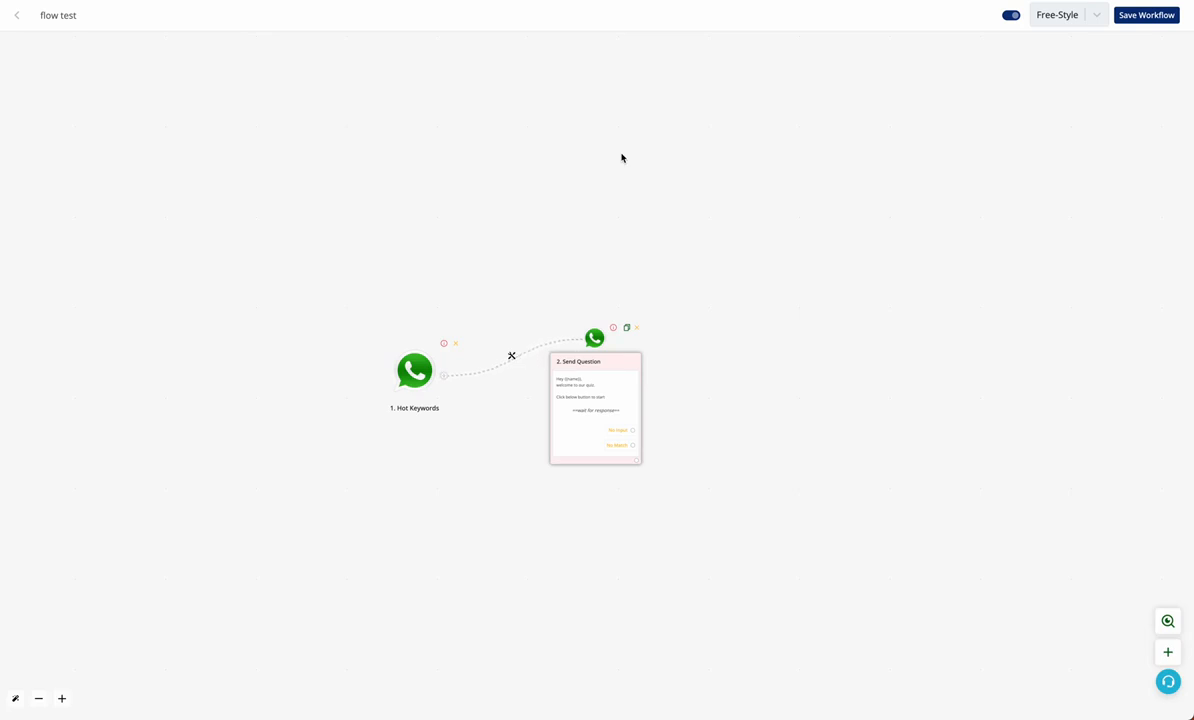
{"action": "left_click", "coordinate": [600, 390]}
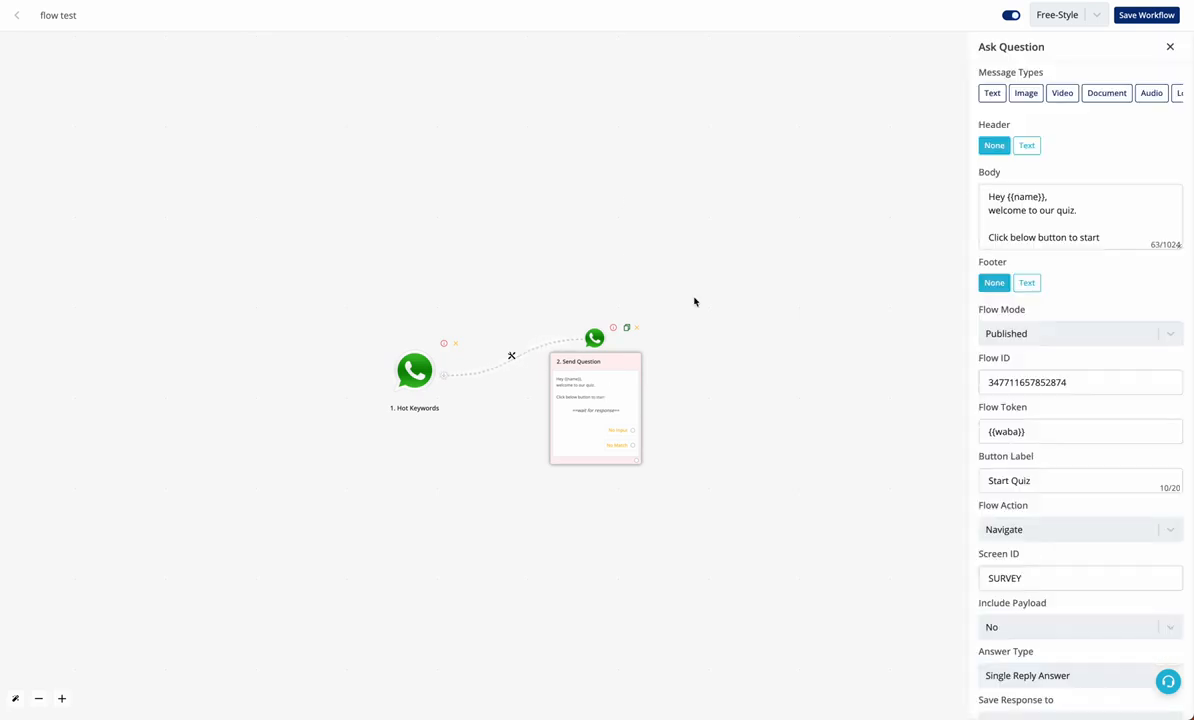
{"action": "scroll", "coordinate": [1133, 418], "scroll_direction": "down", "scroll_amount": 3}
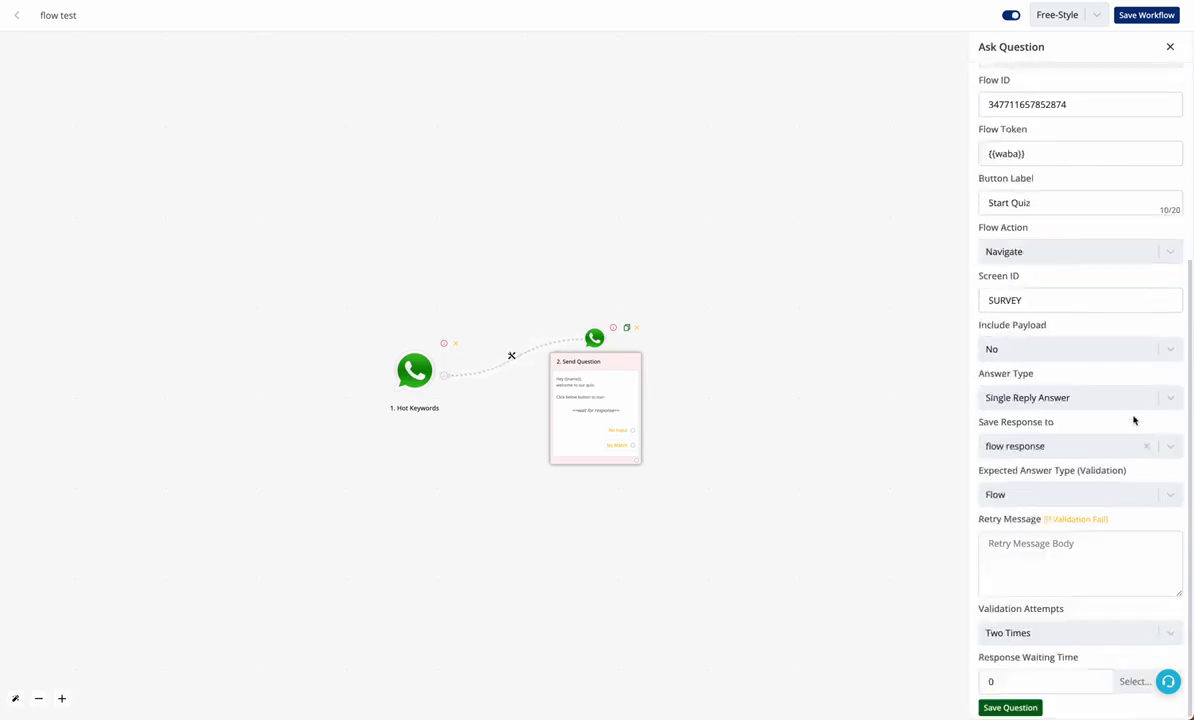
{"action": "scroll", "coordinate": [1101, 290], "scroll_direction": "up", "scroll_amount": 3}
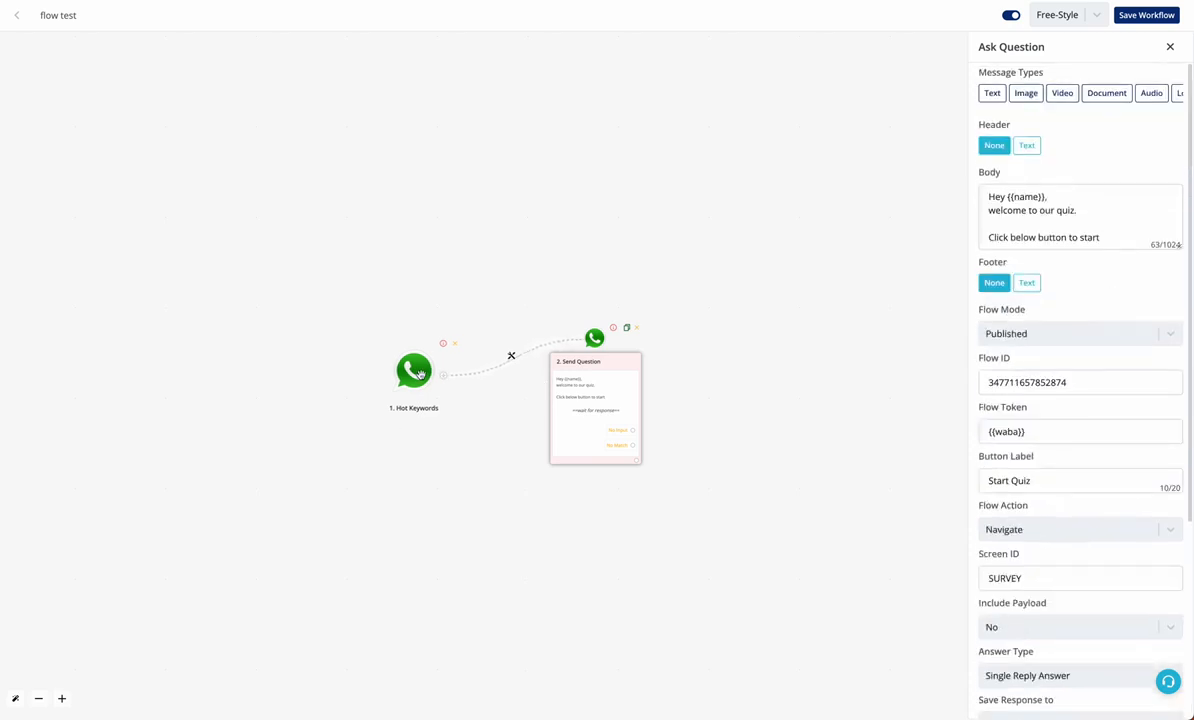
{"action": "left_click", "coordinate": [1170, 46]}
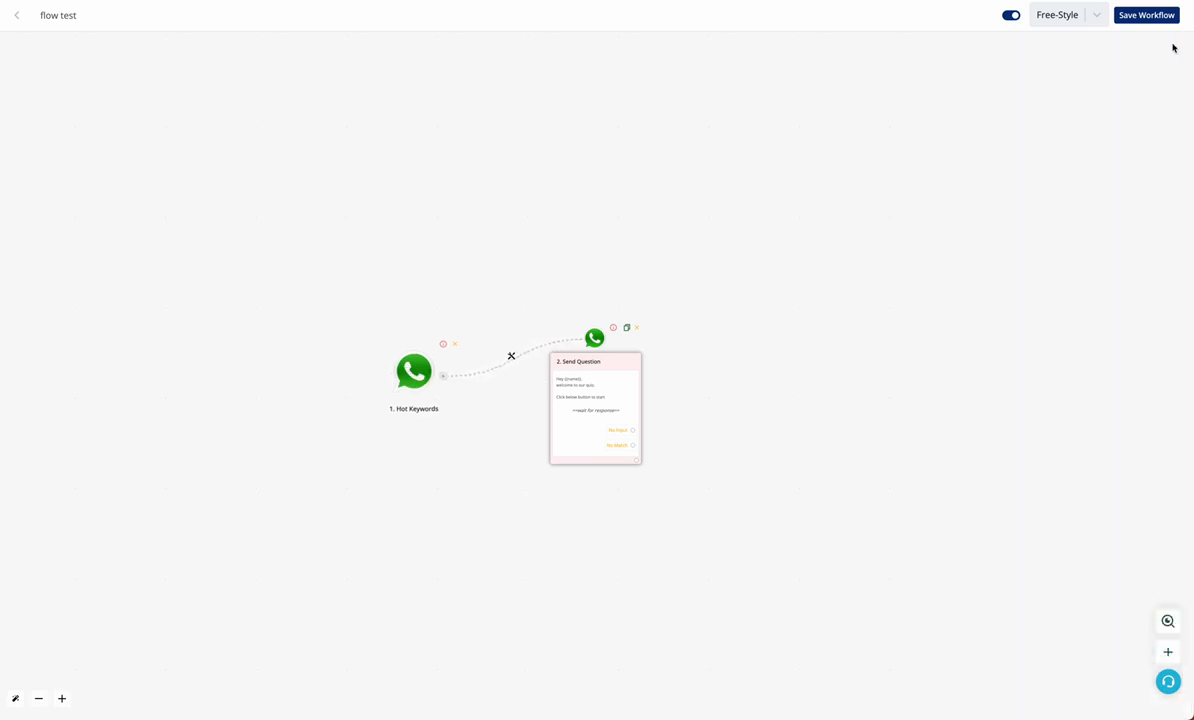
{"action": "left_click", "coordinate": [413, 370]}
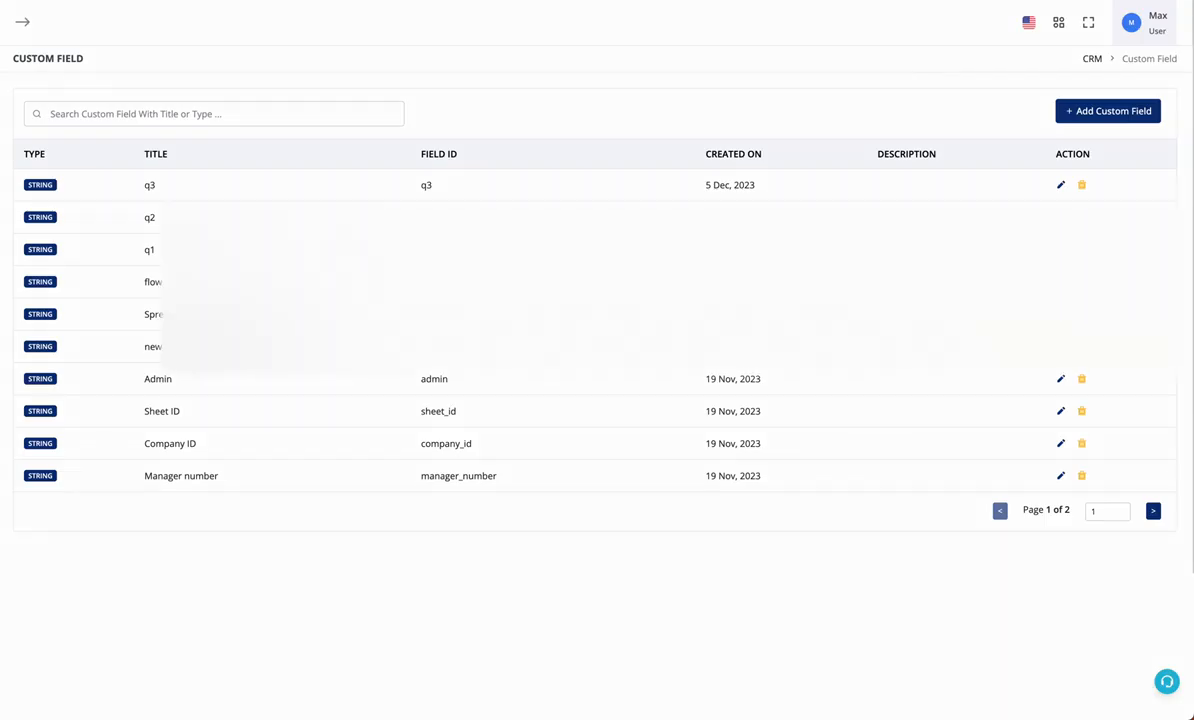
Inspect the test contact's stored flow response JSON under its Custom Details
{"action": "left_click", "coordinate": [20, 164]}
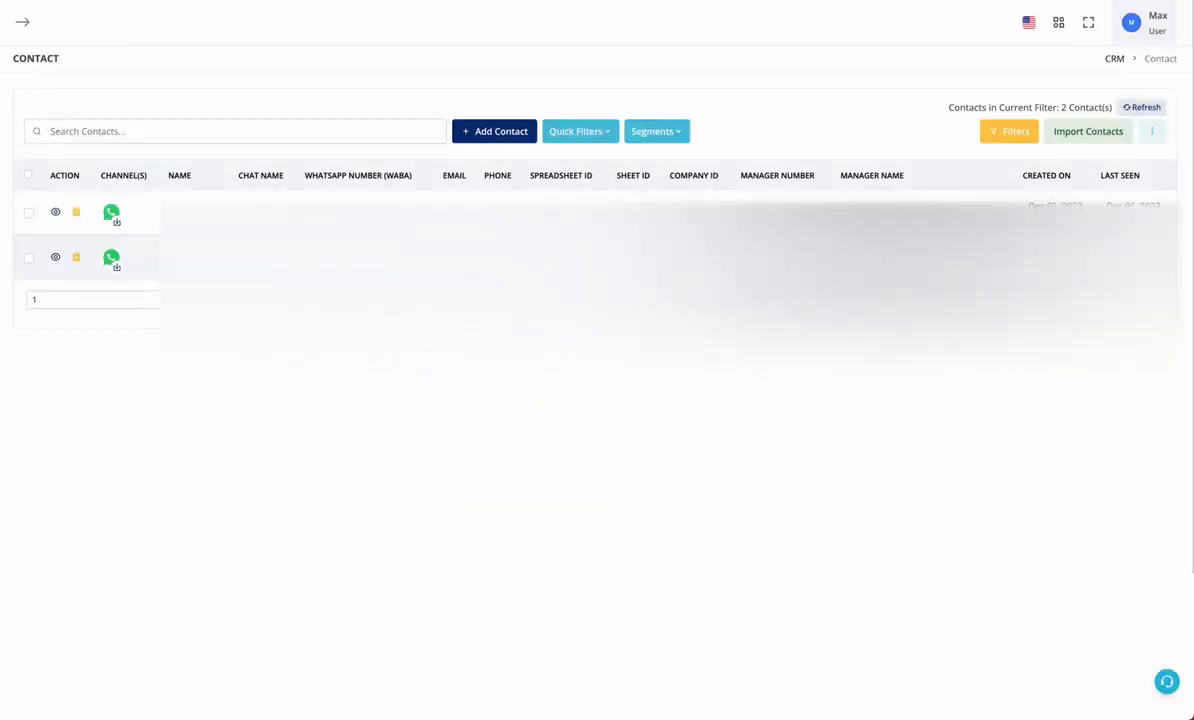
{"action": "left_click", "coordinate": [55, 257]}
{"action": "left_click", "coordinate": [1060, 166]}
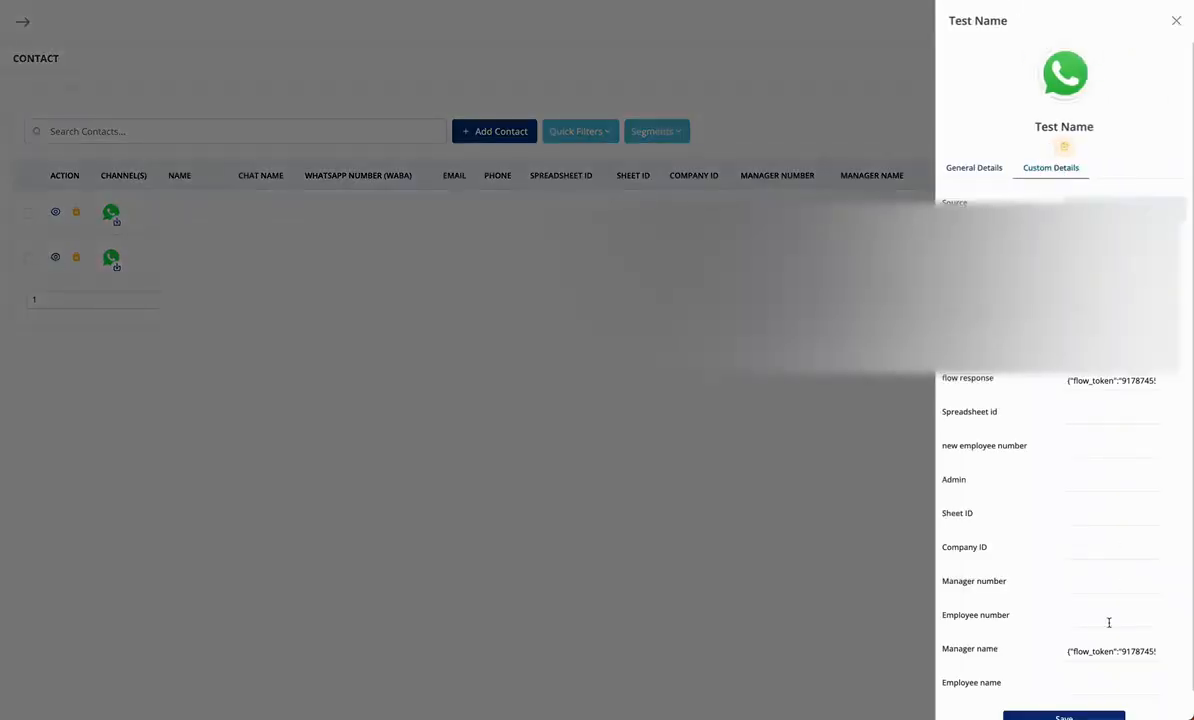
{"action": "scroll", "coordinate": [1109, 621], "scroll_direction": "down", "scroll_amount": 1}
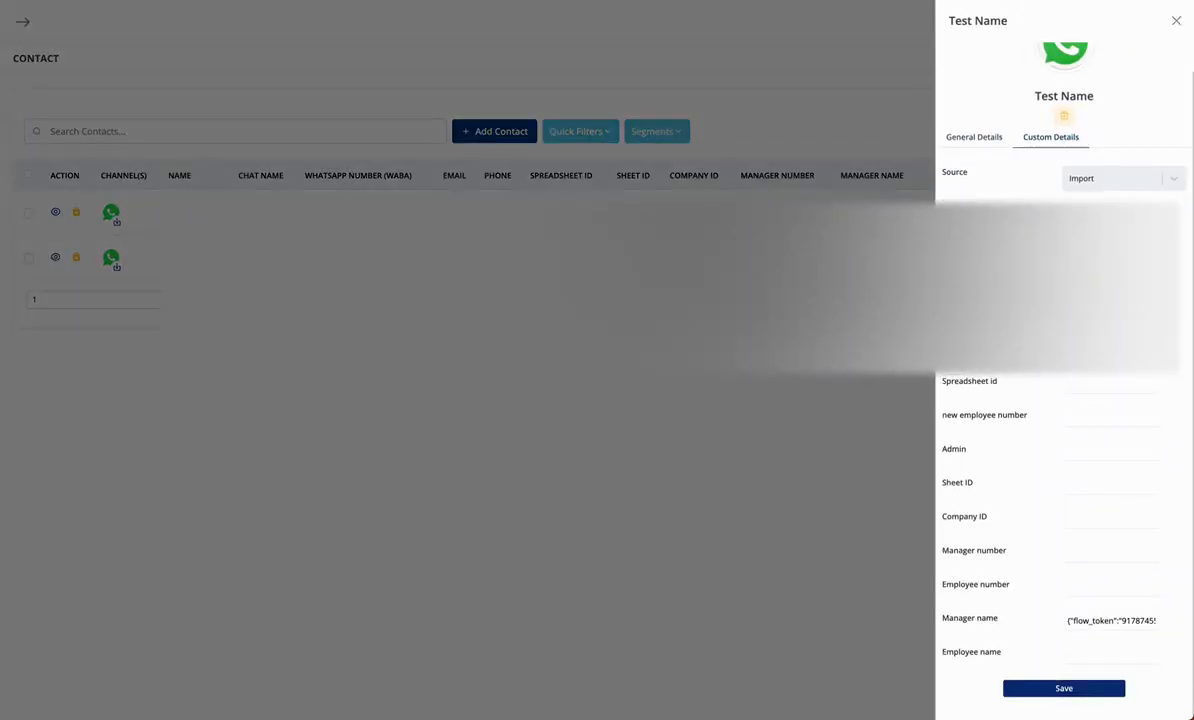
{"action": "triple_click", "coordinate": [1110, 350]}
{"action": "scroll", "coordinate": [1110, 350], "scroll_direction": "up", "scroll_amount": 1}
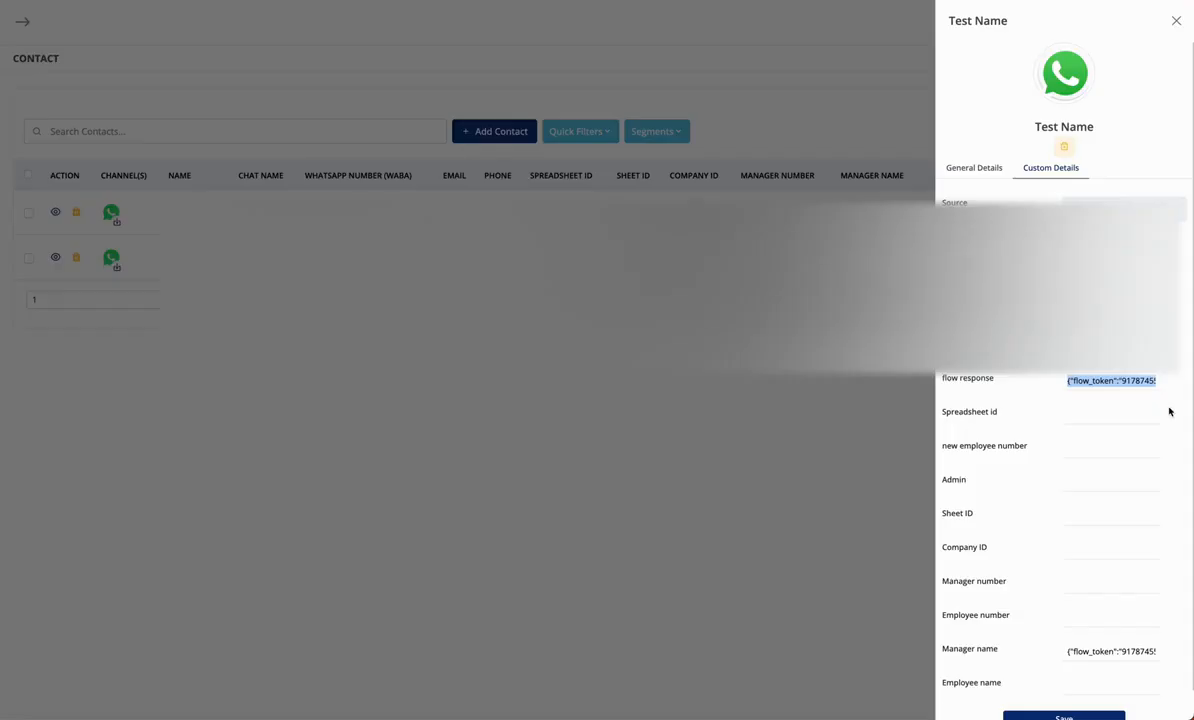
{"action": "triple_click", "coordinate": [1131, 381]}
{"action": "left_click", "coordinate": [1056, 378]}
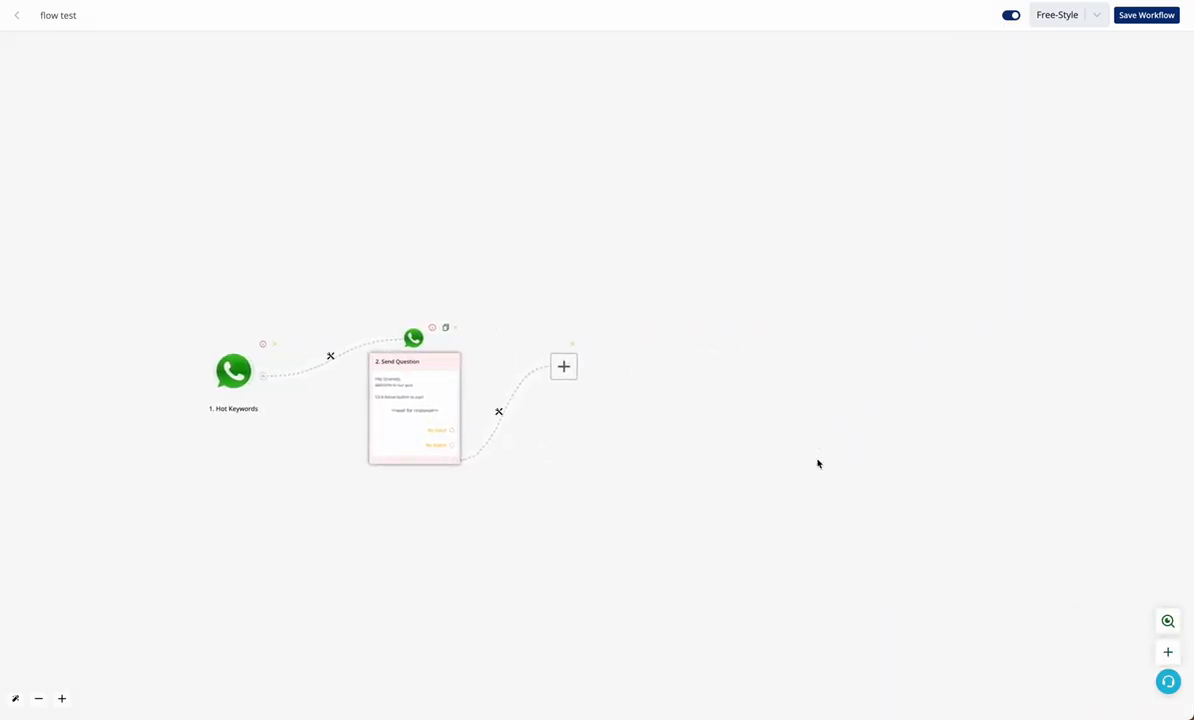
Add a JSON Extractor 'Extract JSON' automation step as step 3 after Send Question
{"action": "left_click", "coordinate": [566, 372]}
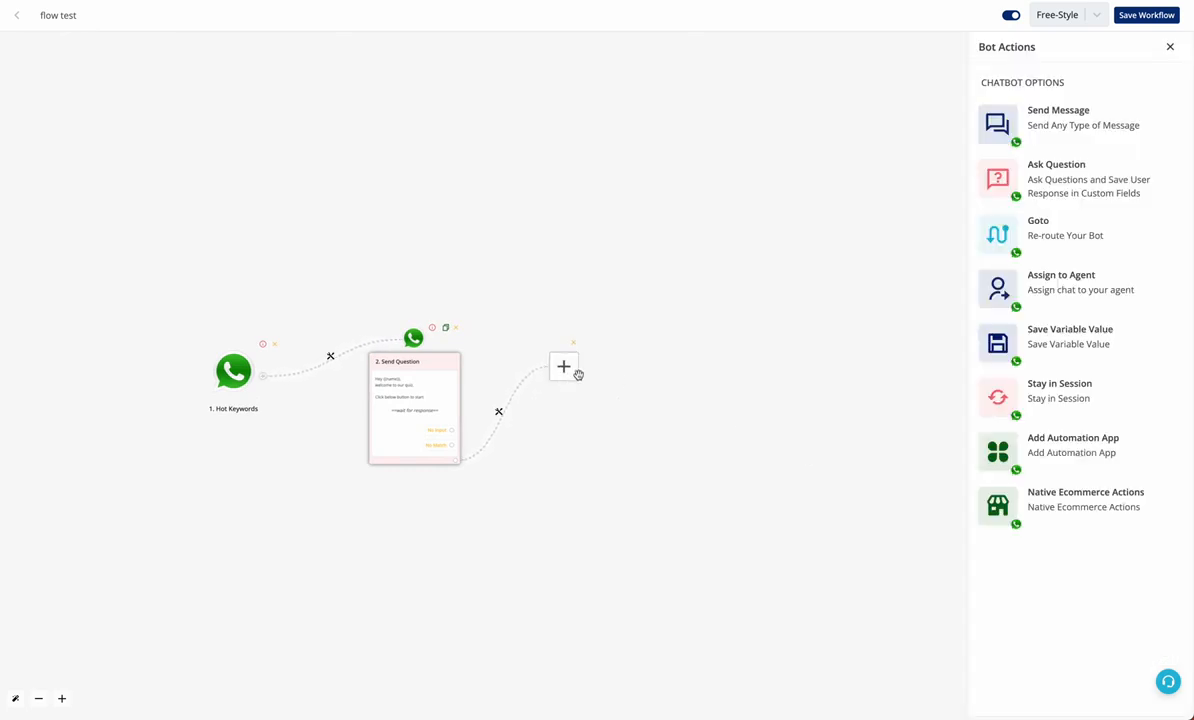
{"action": "left_click", "coordinate": [1055, 451]}
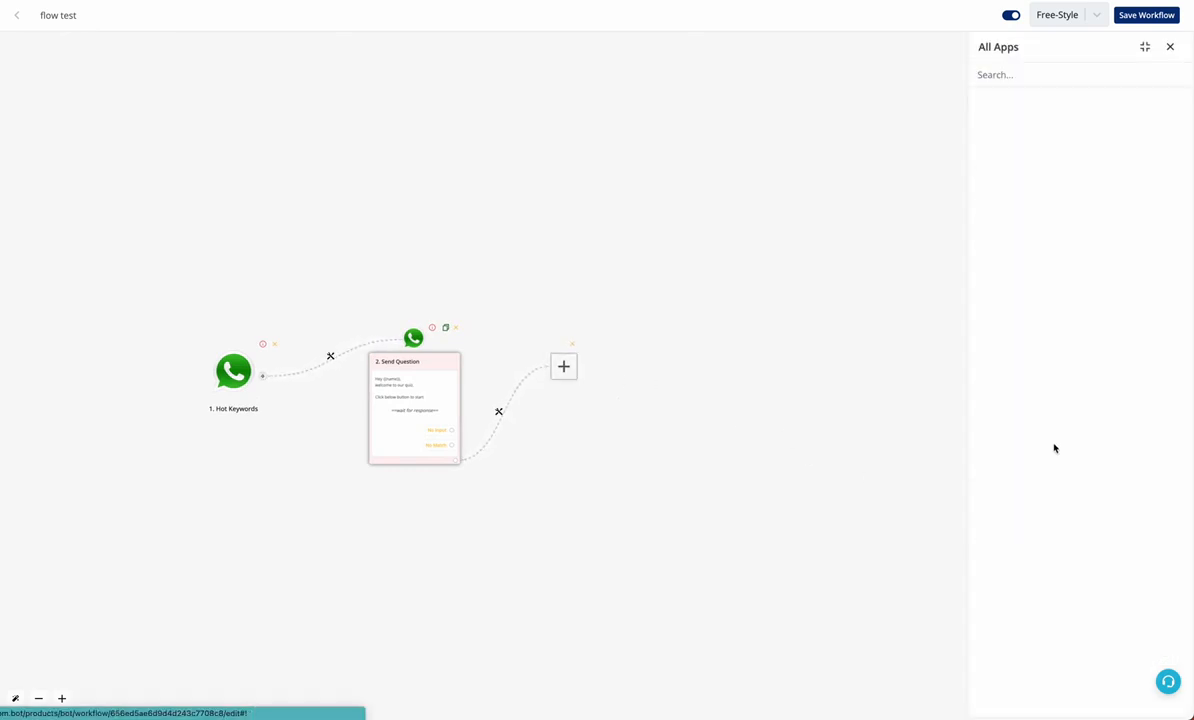
{"action": "left_click", "coordinate": [1064, 70]}
{"action": "type", "text": "json"}
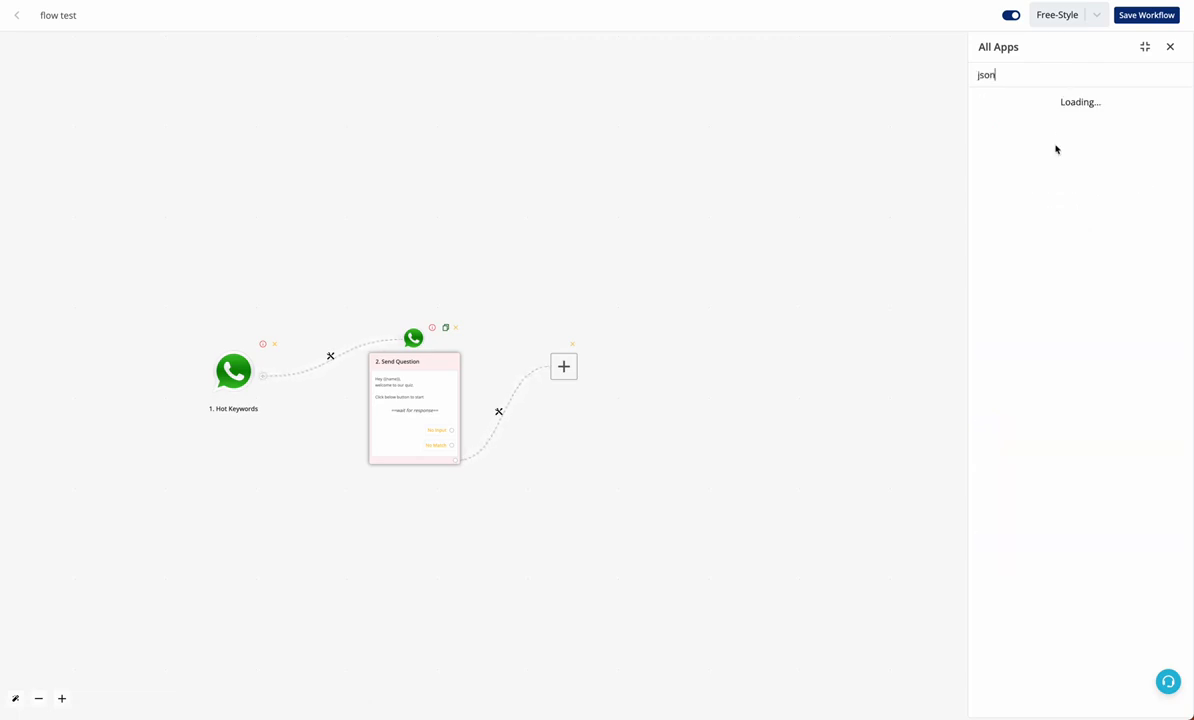
{"action": "left_click", "coordinate": [1043, 145]}
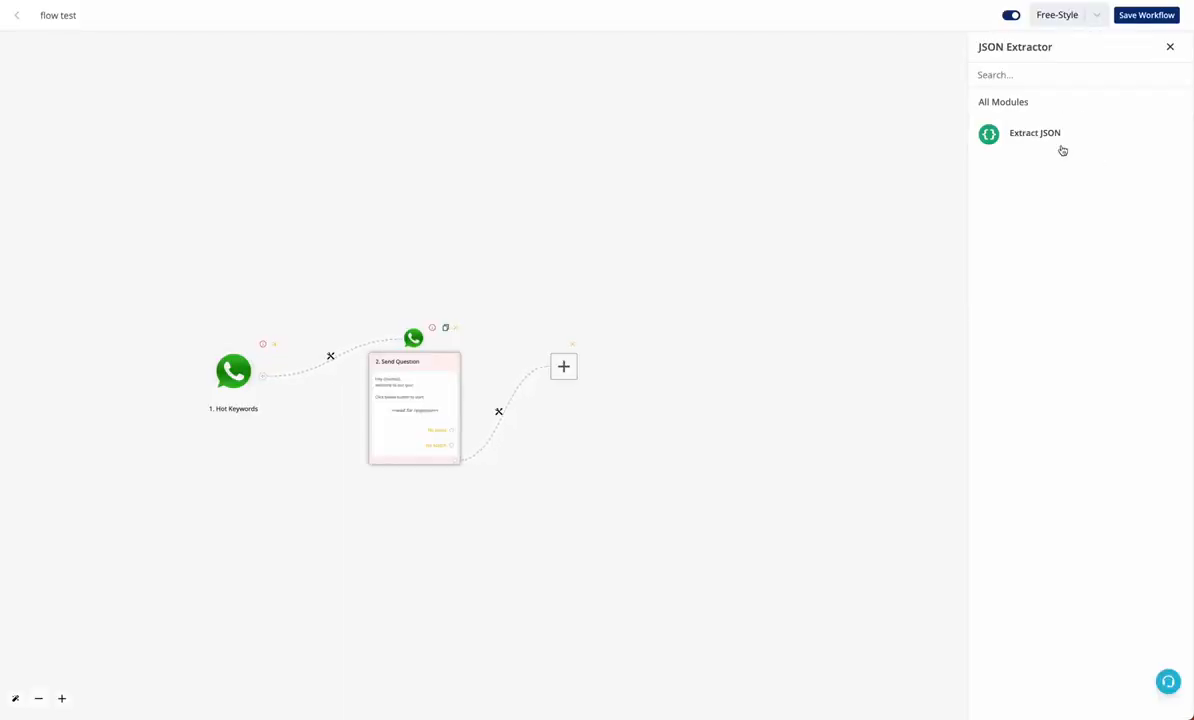
{"action": "left_click", "coordinate": [1060, 148]}
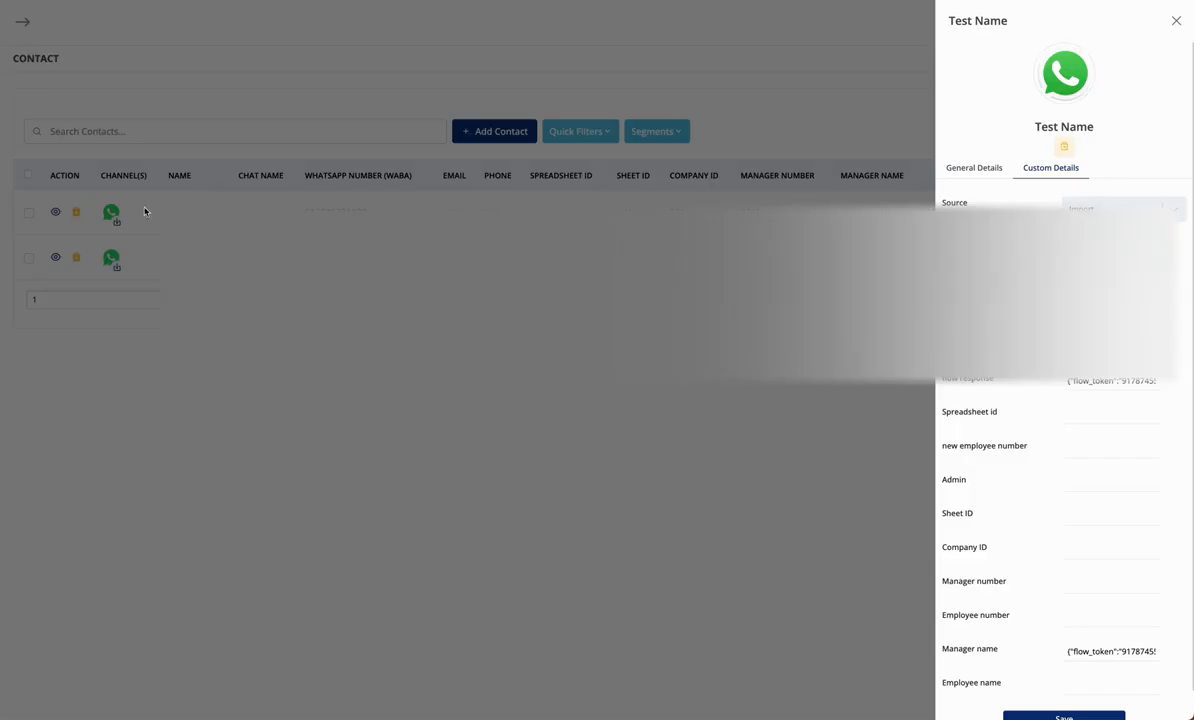
Copy the test contact's Chat UID from its General Details
{"action": "left_click", "coordinate": [981, 172]}
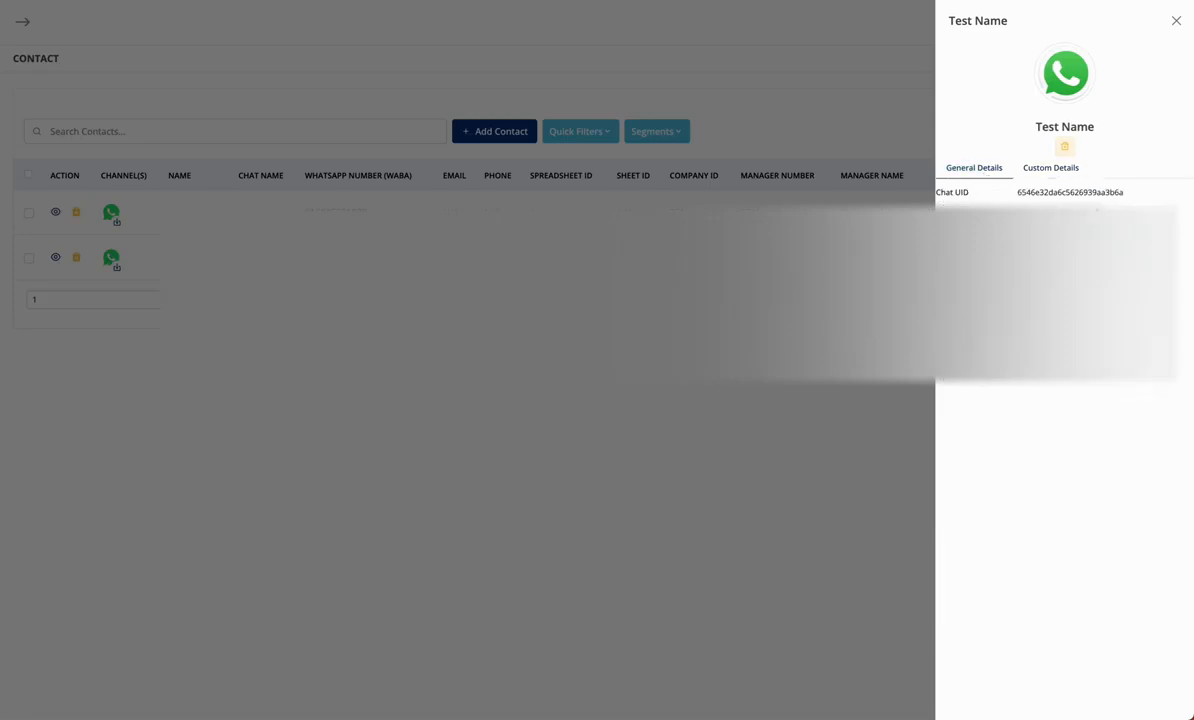
{"action": "left_click_drag", "start_coordinate": [1124, 192], "coordinate": [1017, 192]}
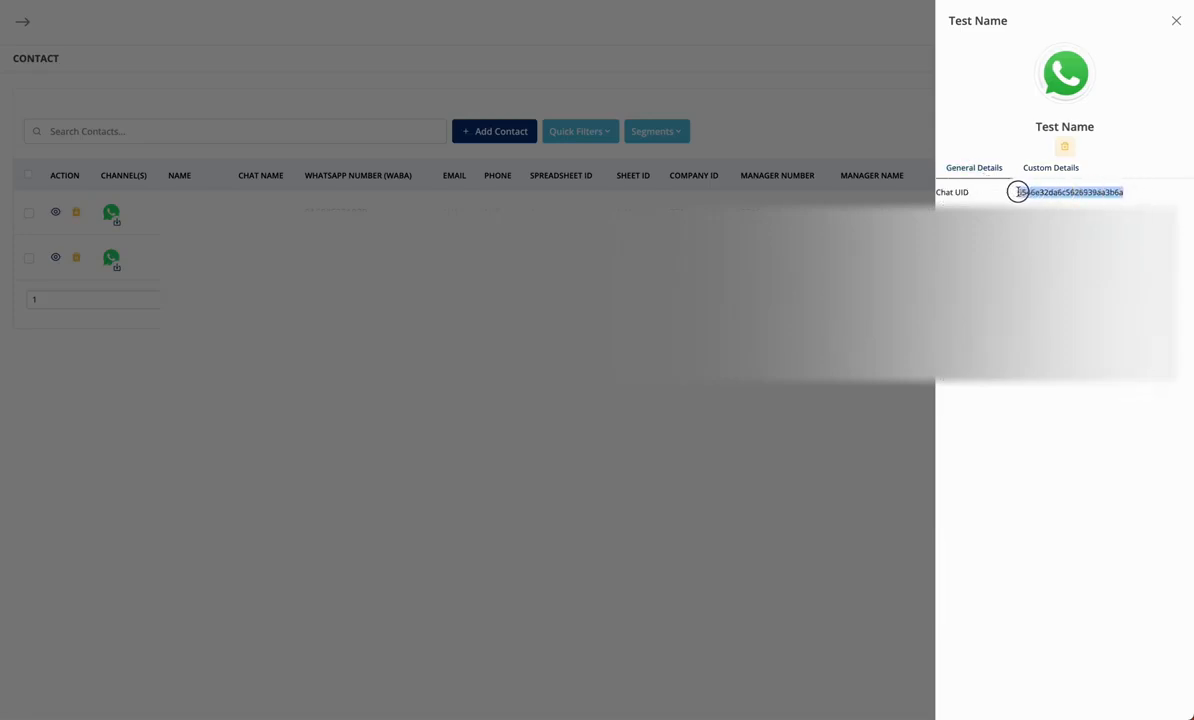
{"action": "key", "text": "ctrl+c"}
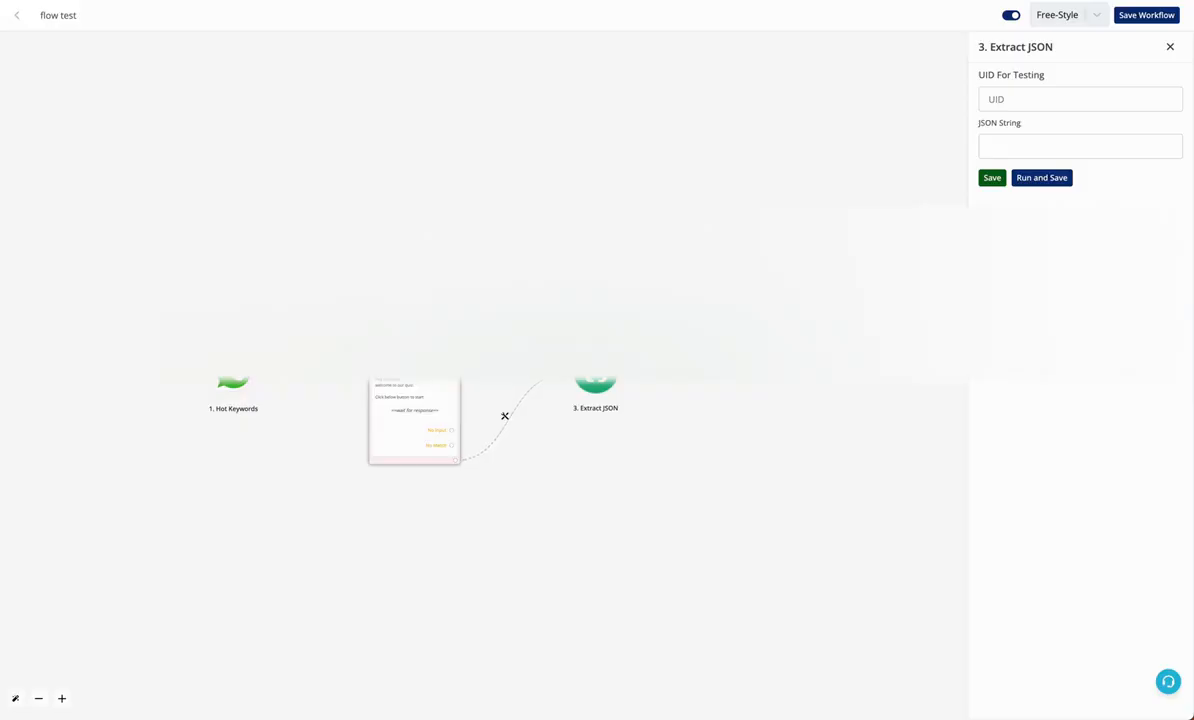
Paste the Chat UID into UID For Testing and map {{flow_response}} as the JSON String
{"action": "left_click", "coordinate": [1034, 95]}
{"action": "key", "text": "ctrl+v"}
{"action": "left_click", "coordinate": [1034, 140]}
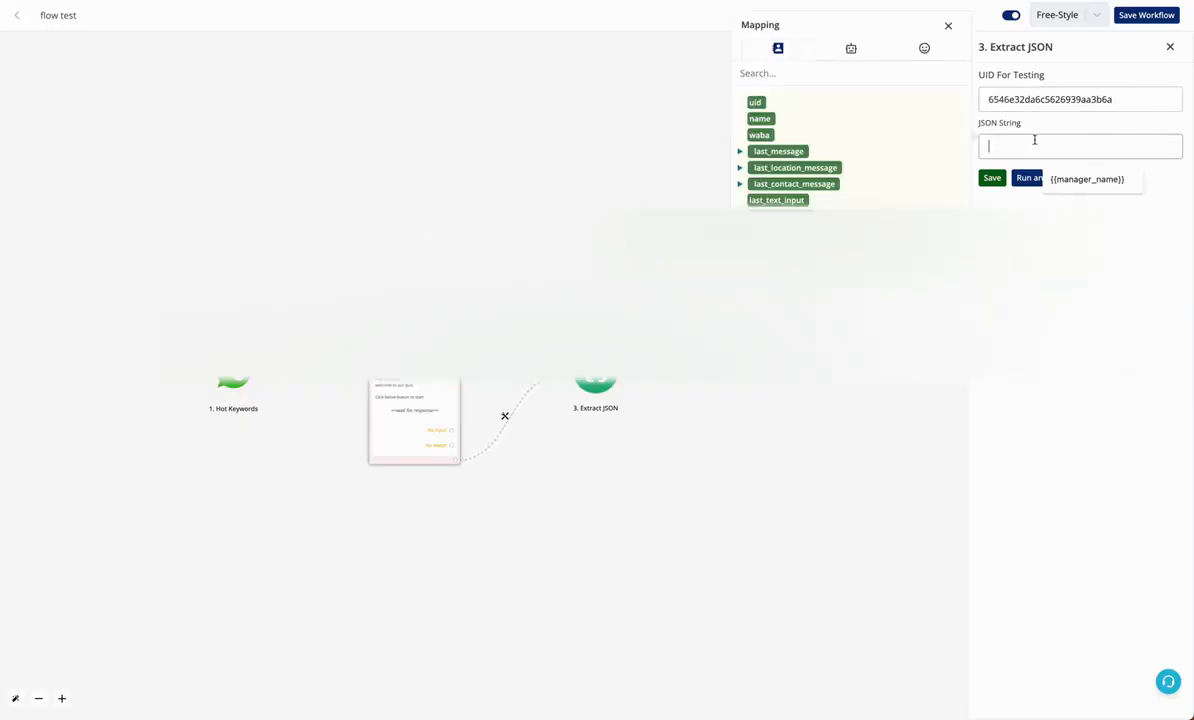
{"action": "left_click", "coordinate": [807, 73]}
{"action": "type", "text": "flow"}
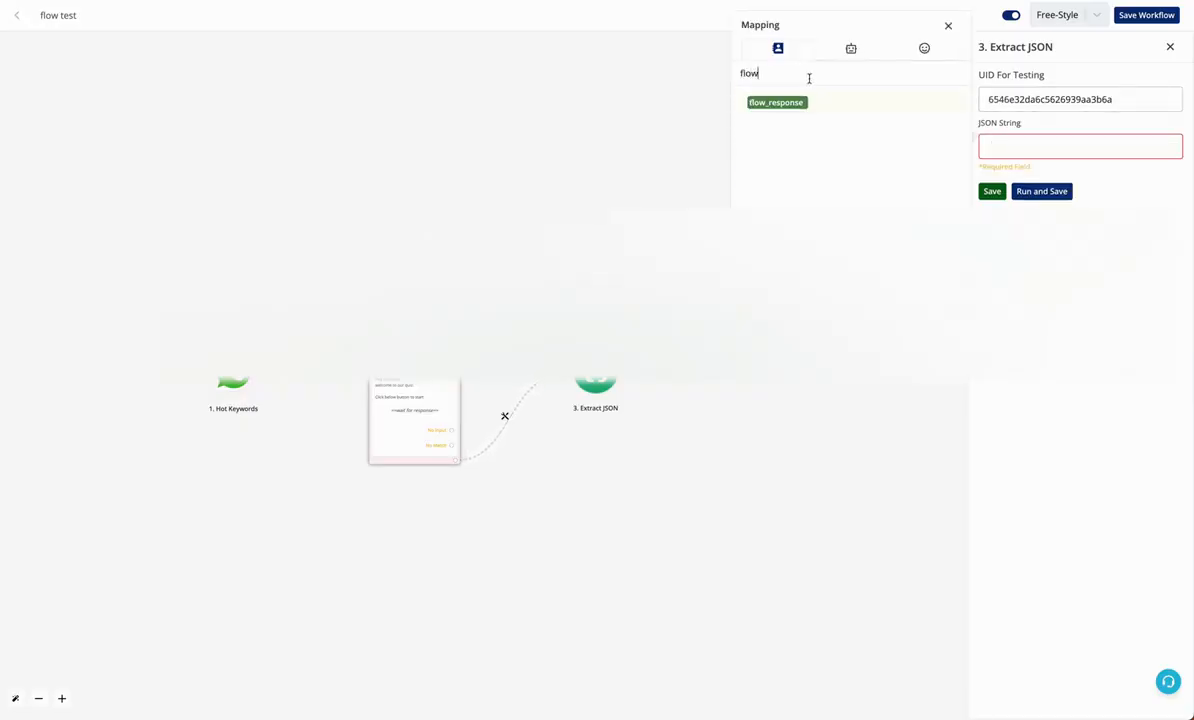
{"action": "left_click", "coordinate": [778, 103]}
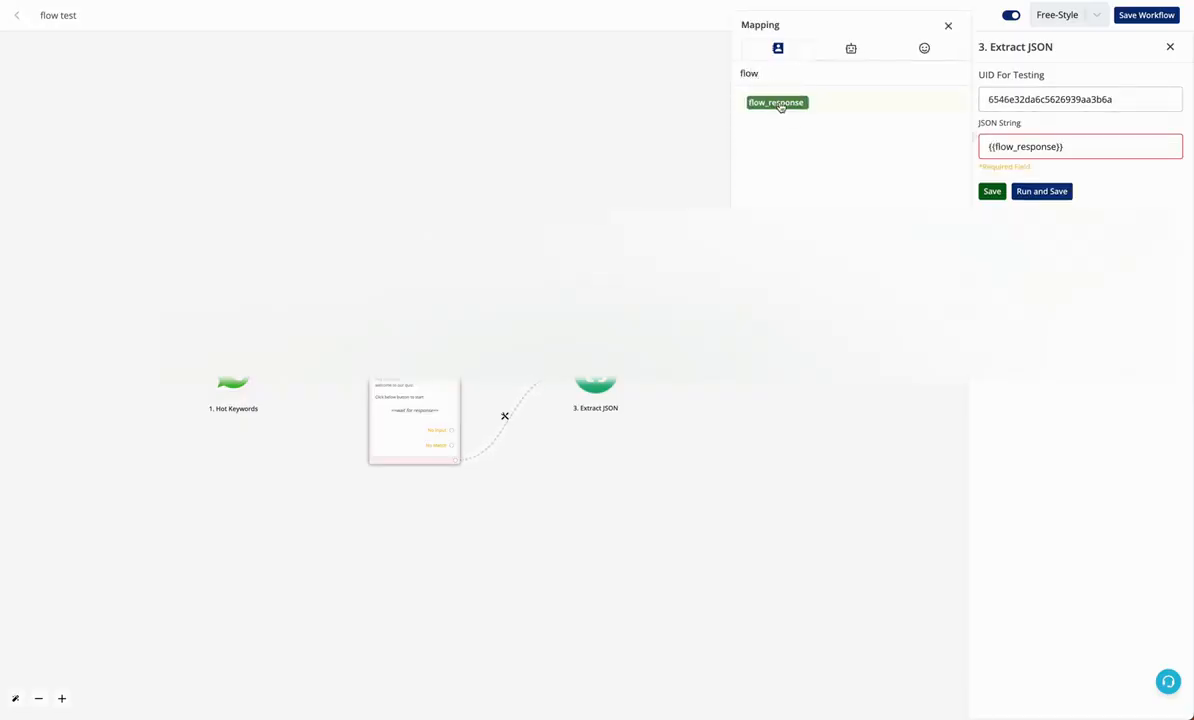
{"action": "left_click", "coordinate": [1141, 181]}
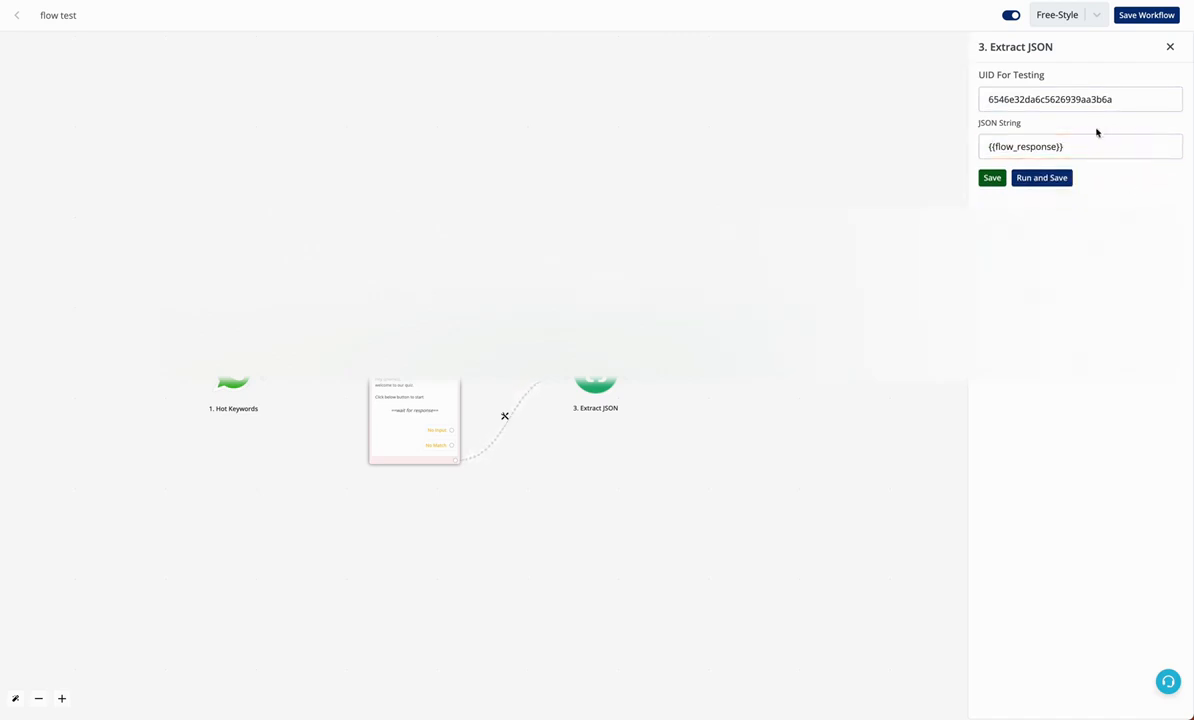
{"action": "left_click_drag", "start_coordinate": [1085, 146], "coordinate": [982, 146]}
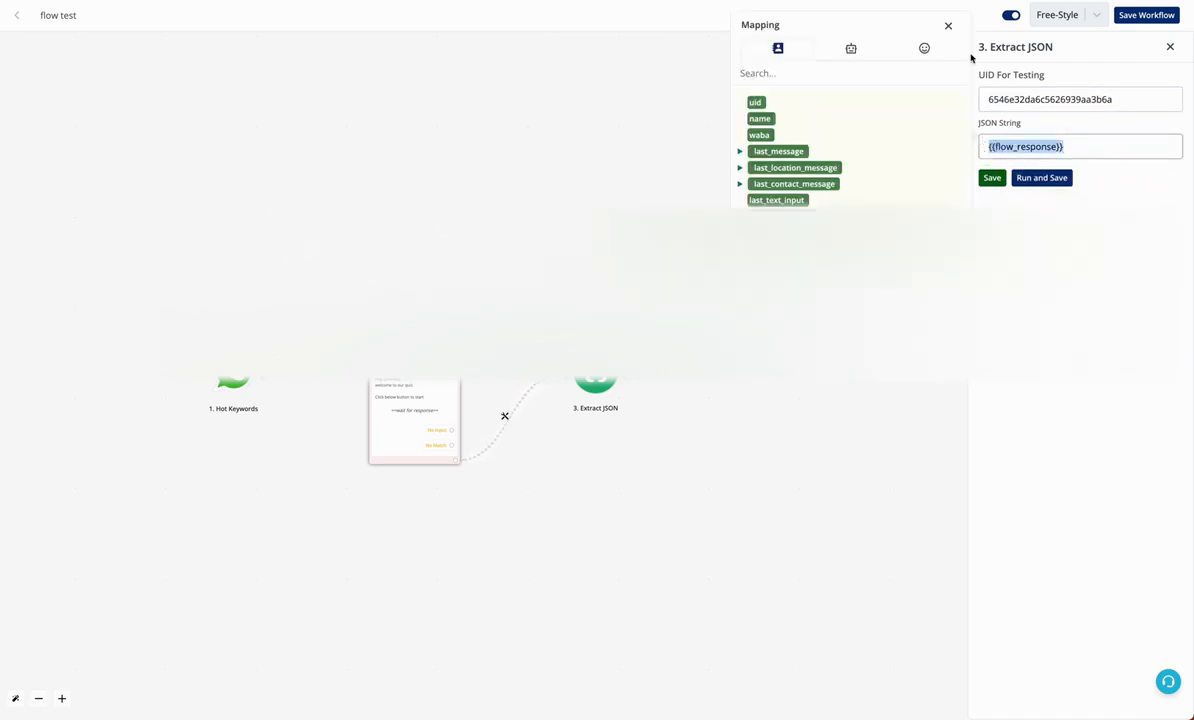
{"action": "left_click", "coordinate": [948, 25]}
{"action": "left_click_drag", "start_coordinate": [1118, 98], "coordinate": [982, 97]}
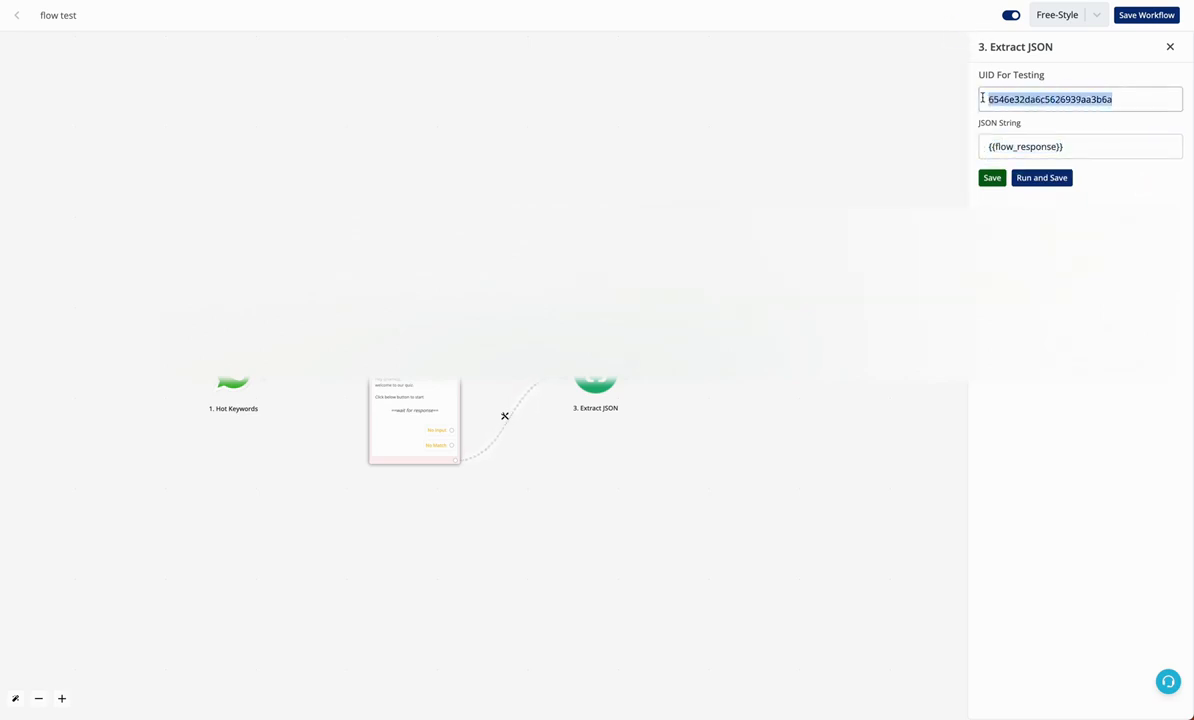
Run and save the Extract JSON step, confirm the output in run history, then close the panels
{"action": "left_click", "coordinate": [1039, 180]}
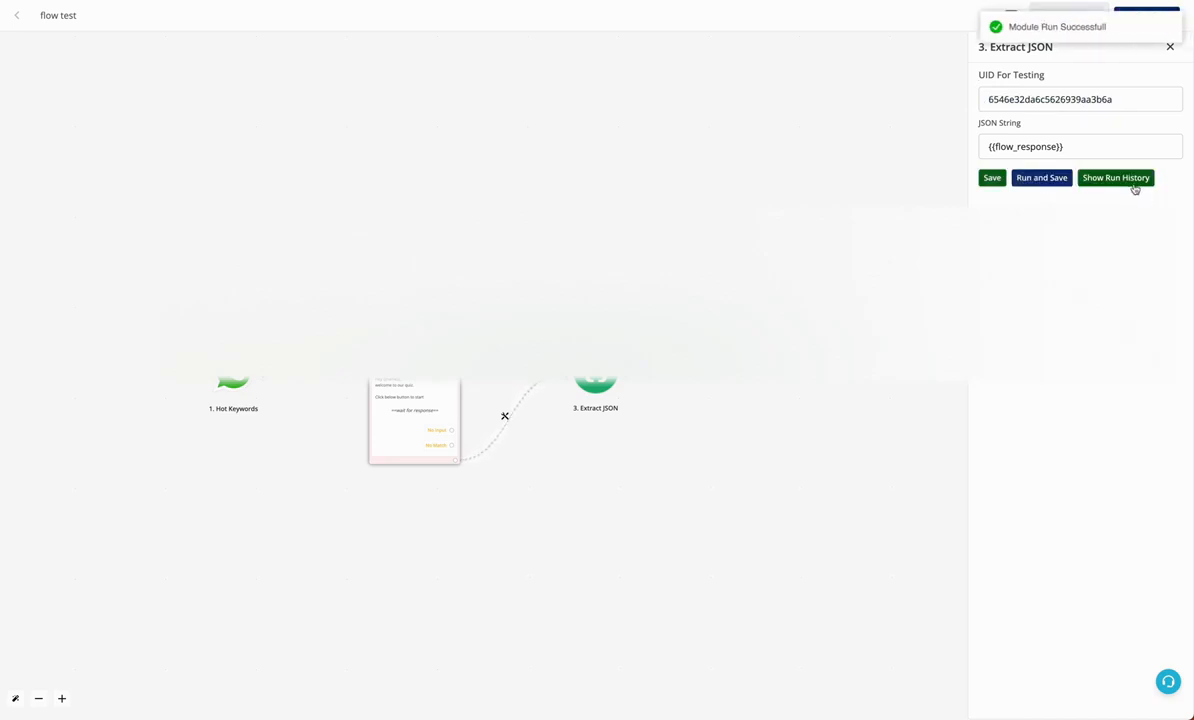
{"action": "left_click", "coordinate": [1125, 182]}
{"action": "left_click", "coordinate": [733, 166]}
{"action": "left_click", "coordinate": [741, 199]}
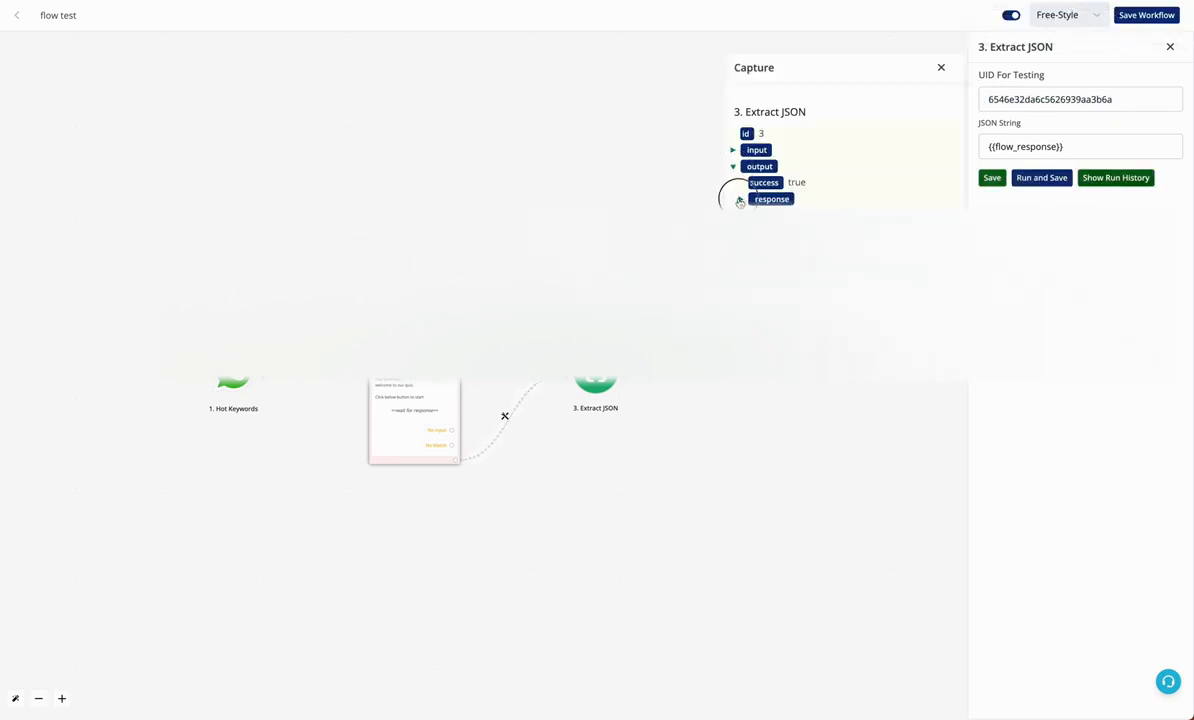
{"action": "scroll", "coordinate": [840, 150], "scroll_direction": "down", "scroll_amount": 1}
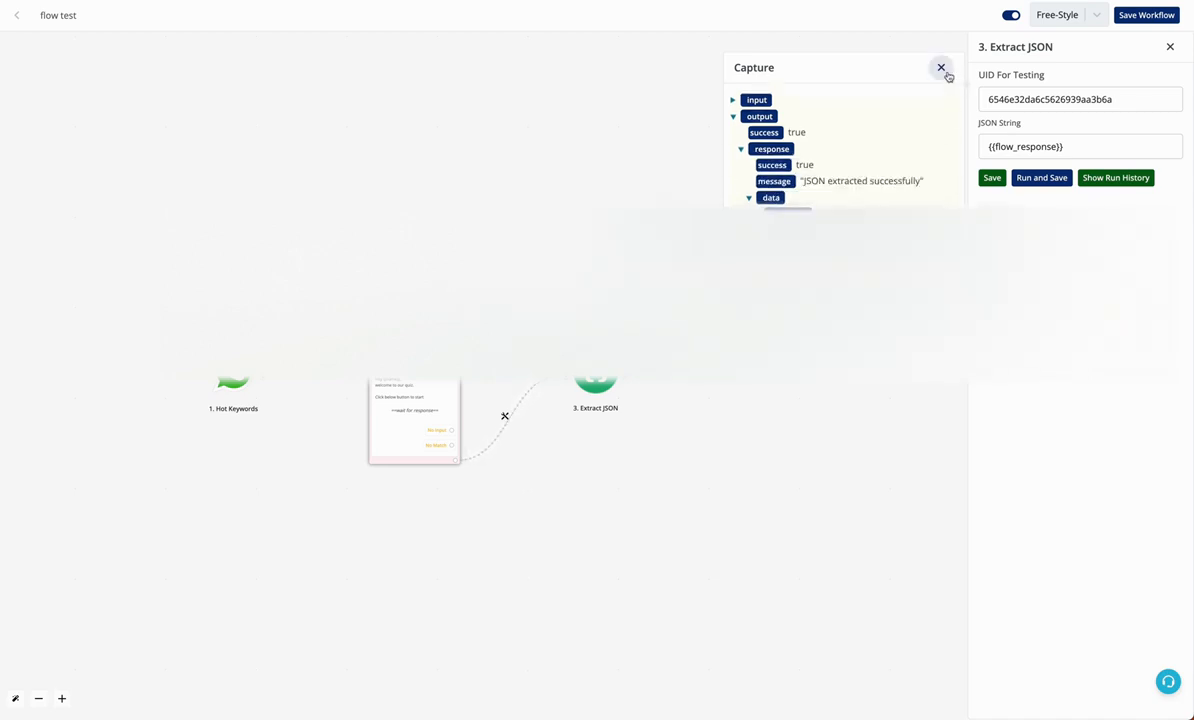
{"action": "left_click", "coordinate": [941, 67]}
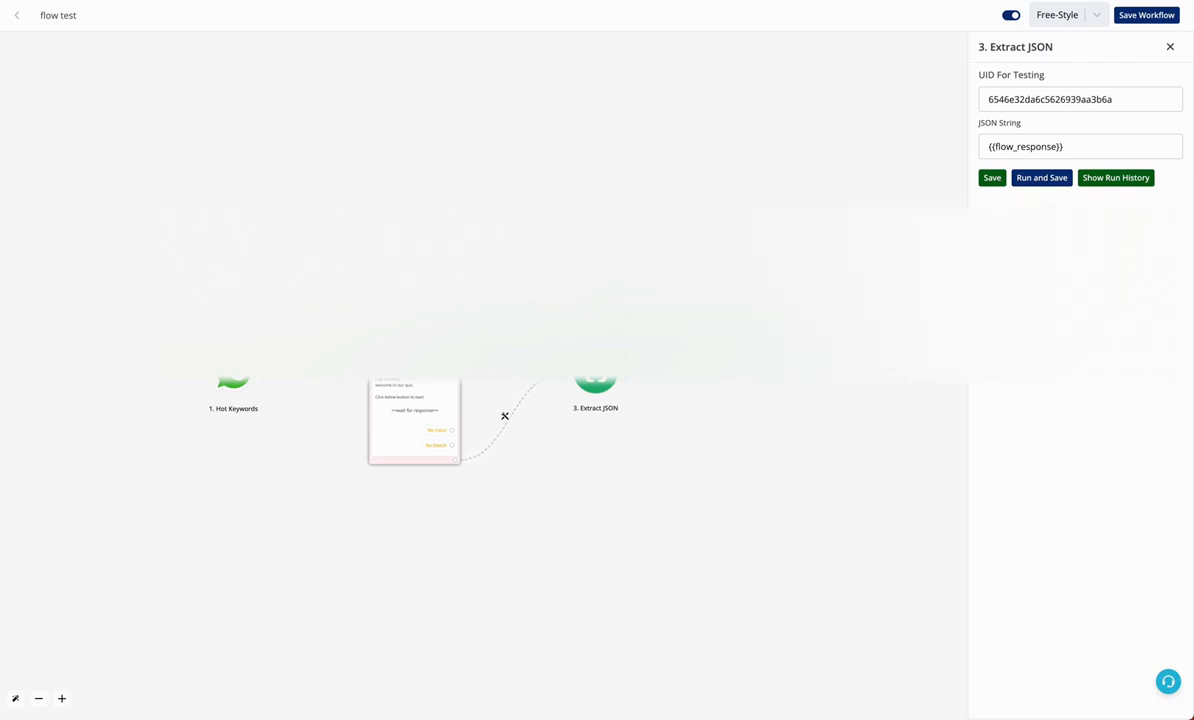
{"action": "left_click", "coordinate": [627, 382]}
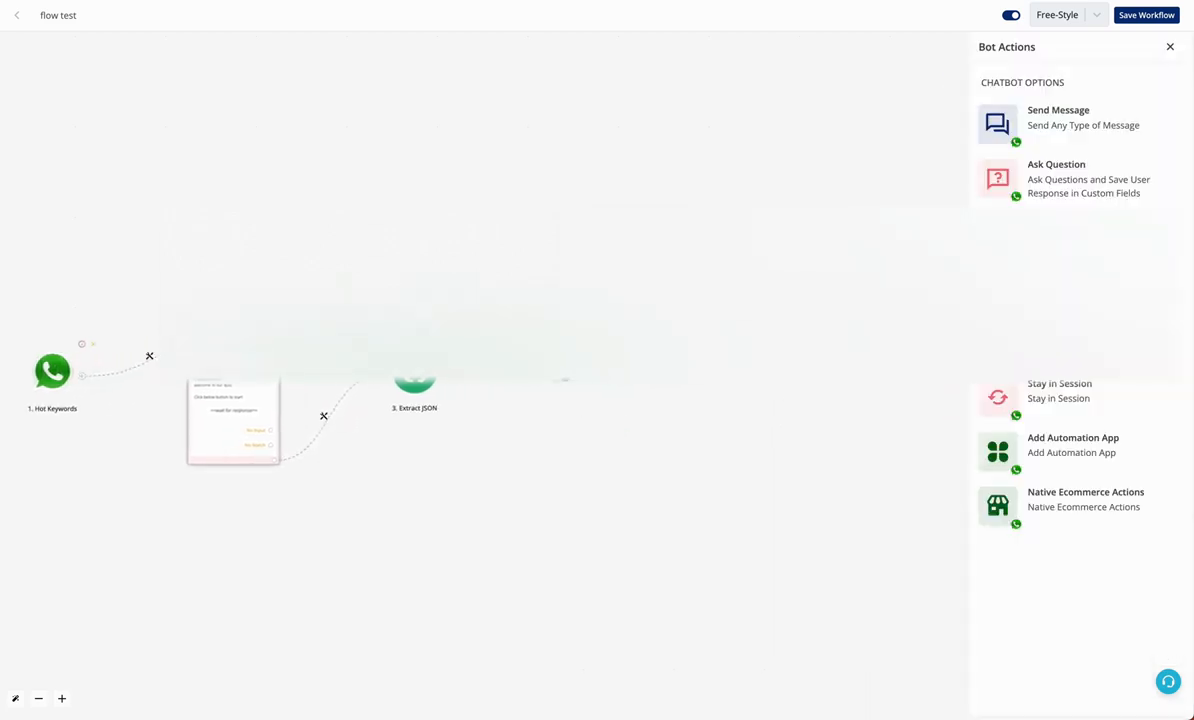
Add a Save Variable step mapping q1 to 3.data.screen_1_RadioButtonsGroup_0
{"action": "left_click", "coordinate": [1034, 335]}
{"action": "left_click", "coordinate": [1066, 107]}
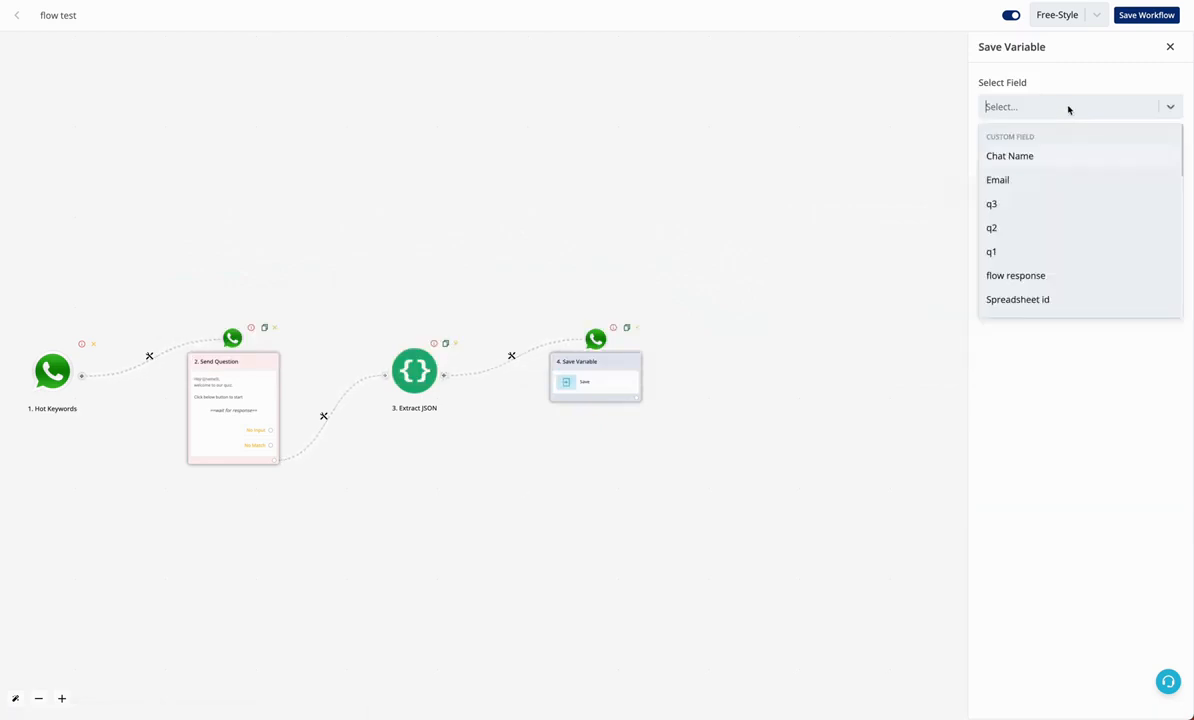
{"action": "left_click", "coordinate": [1045, 252]}
{"action": "left_click", "coordinate": [1047, 157]}
{"action": "left_click", "coordinate": [897, 118]}
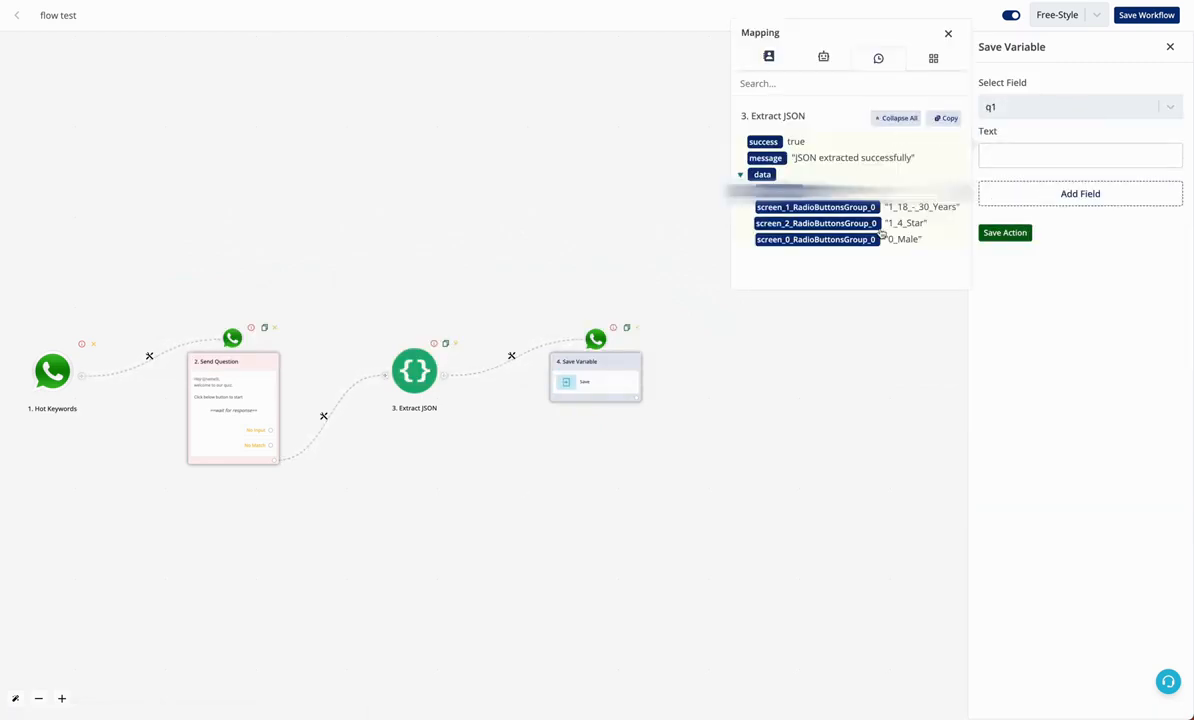
{"action": "left_click", "coordinate": [816, 207]}
{"action": "left_click", "coordinate": [1074, 190]}
Add a second field mapping q2 to 3.data.screen_2_RadioButtonsGroup_0
{"action": "left_click", "coordinate": [1074, 193]}
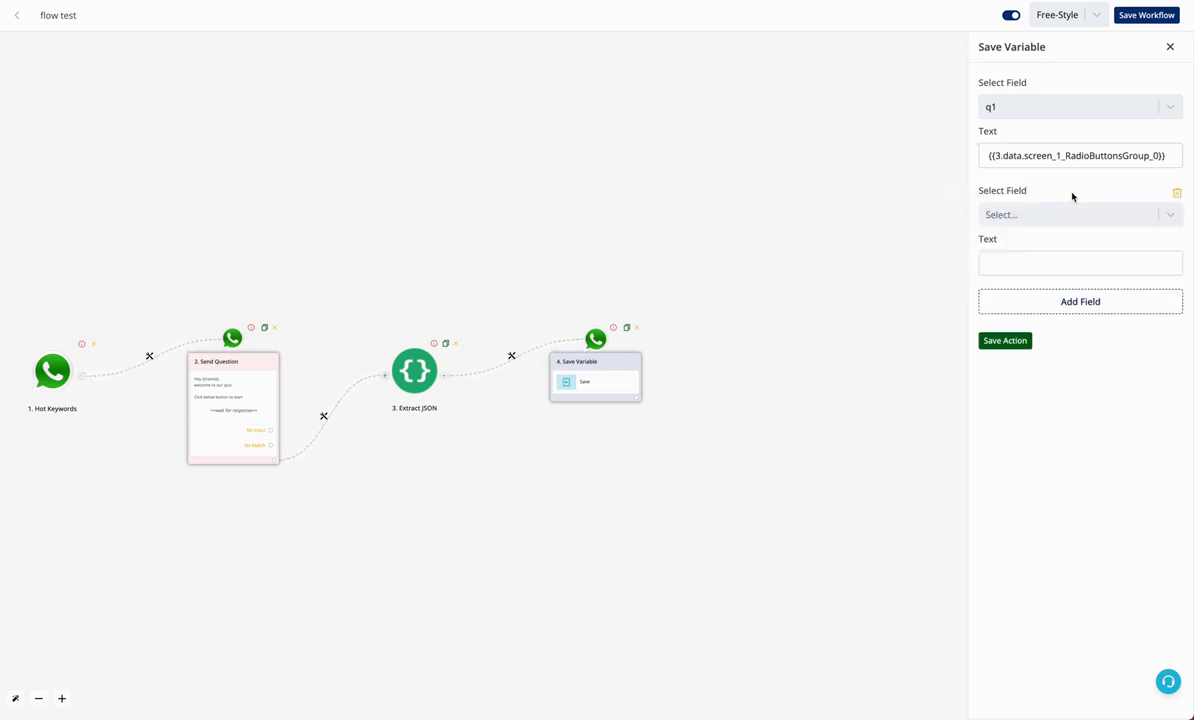
{"action": "left_click", "coordinate": [1069, 214]}
{"action": "left_click", "coordinate": [1042, 336]}
{"action": "left_click", "coordinate": [1042, 263]}
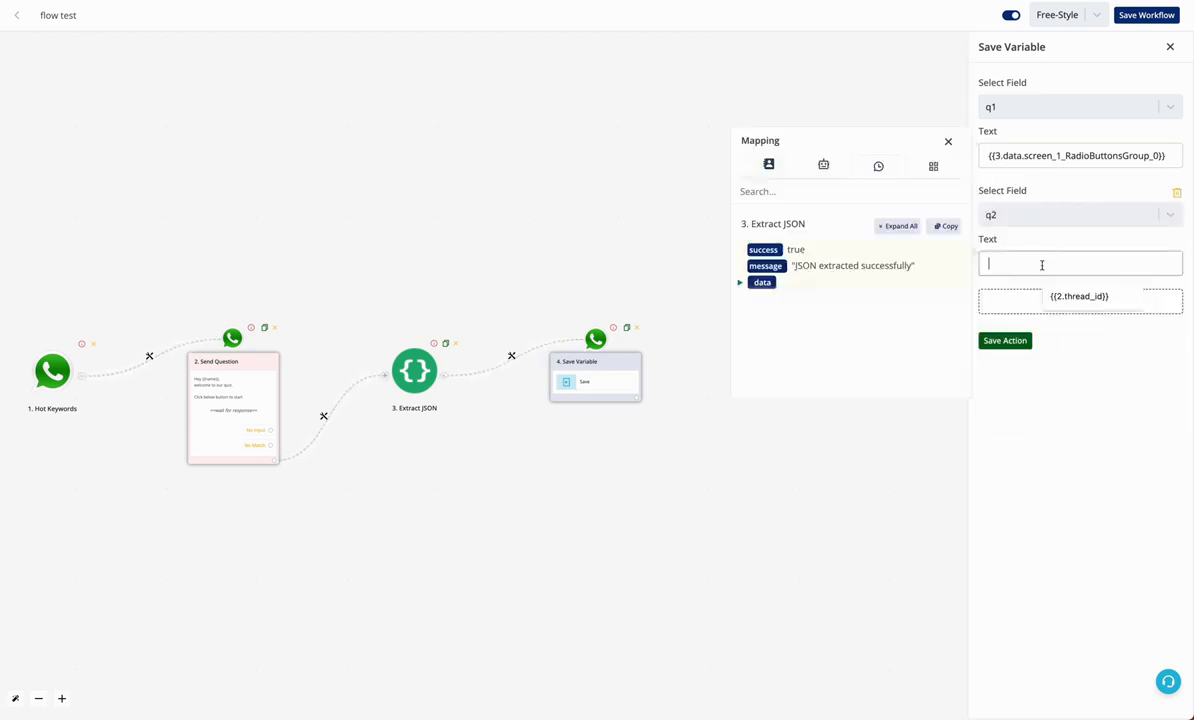
{"action": "left_click", "coordinate": [882, 233]}
{"action": "left_click", "coordinate": [816, 331]}
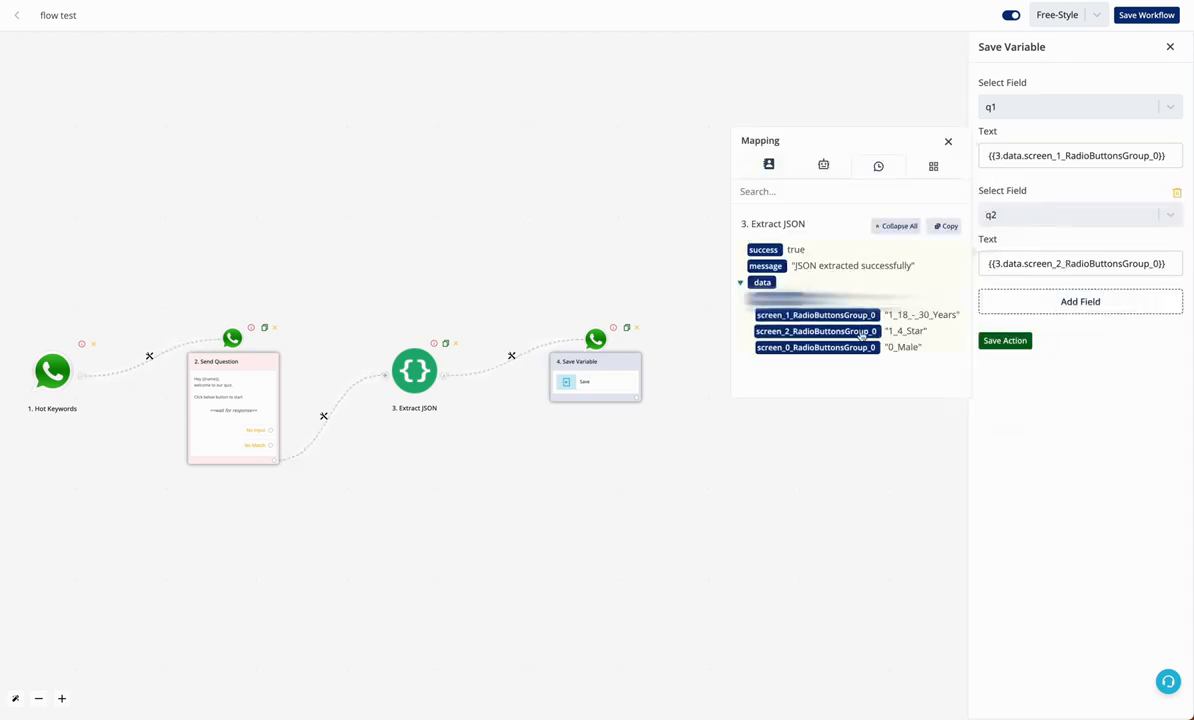
{"action": "left_click", "coordinate": [1090, 302]}
Add a third field mapping q3 to 3.data.screen_0_RadioButtonsGroup_0 and save the action
{"action": "left_click", "coordinate": [1090, 302]}
{"action": "left_click", "coordinate": [1060, 322]}
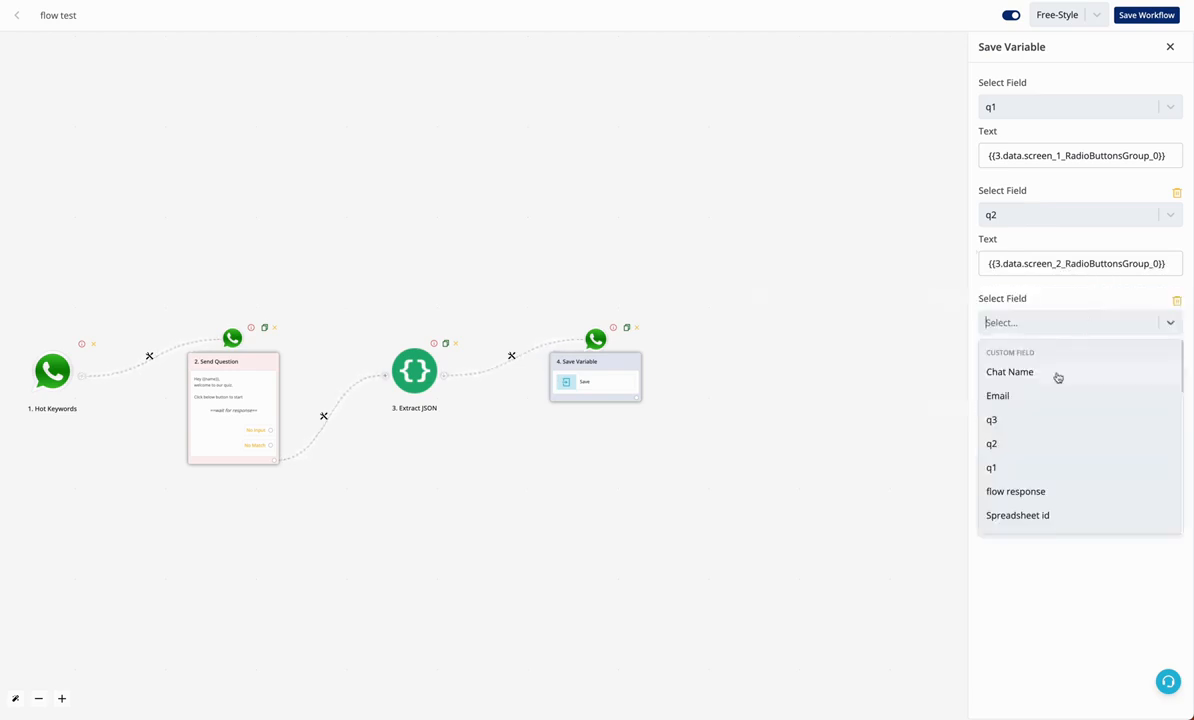
{"action": "left_click", "coordinate": [1050, 416]}
{"action": "left_click", "coordinate": [1055, 369]}
{"action": "left_click", "coordinate": [896, 333]}
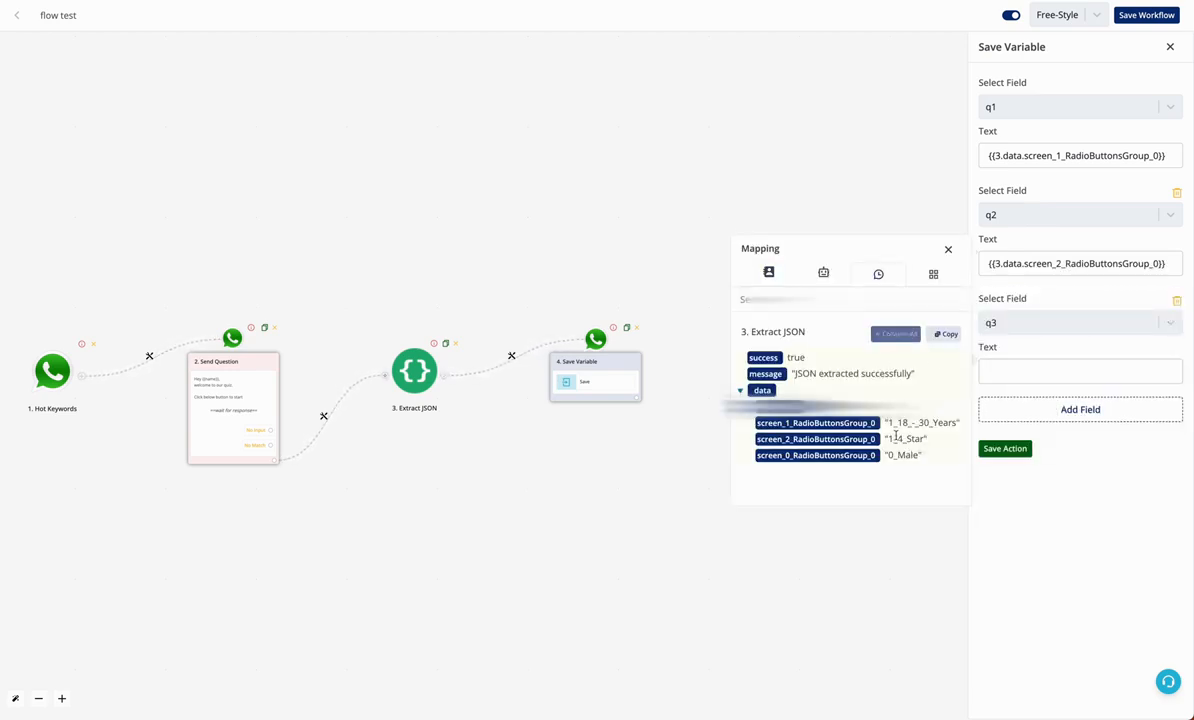
{"action": "left_click", "coordinate": [855, 459]}
{"action": "left_click", "coordinate": [1025, 449]}
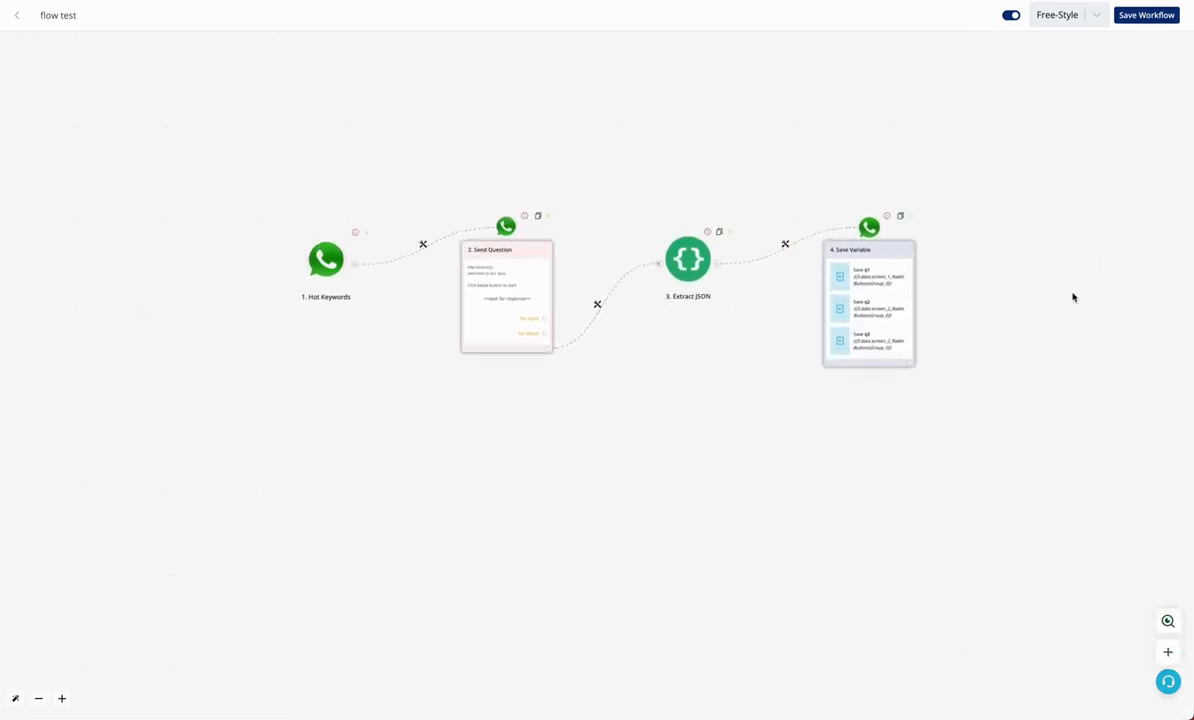
Save the flow test workflow with Save Workflow
{"action": "left_click", "coordinate": [1126, 17]}
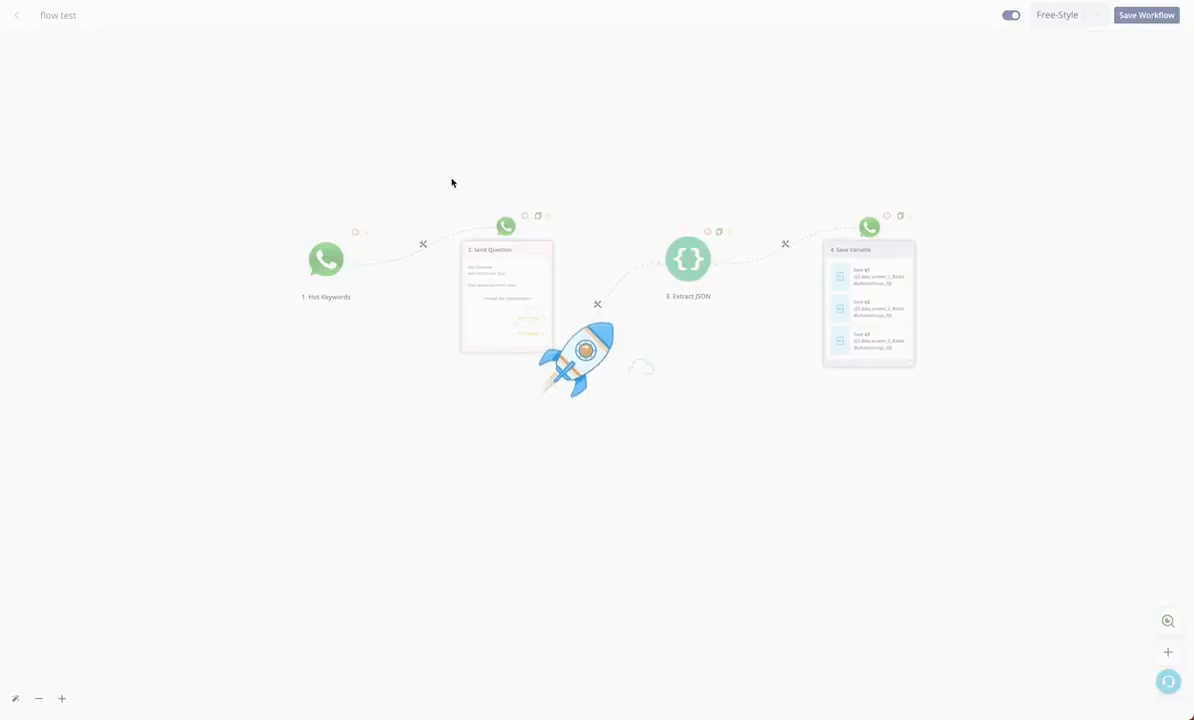